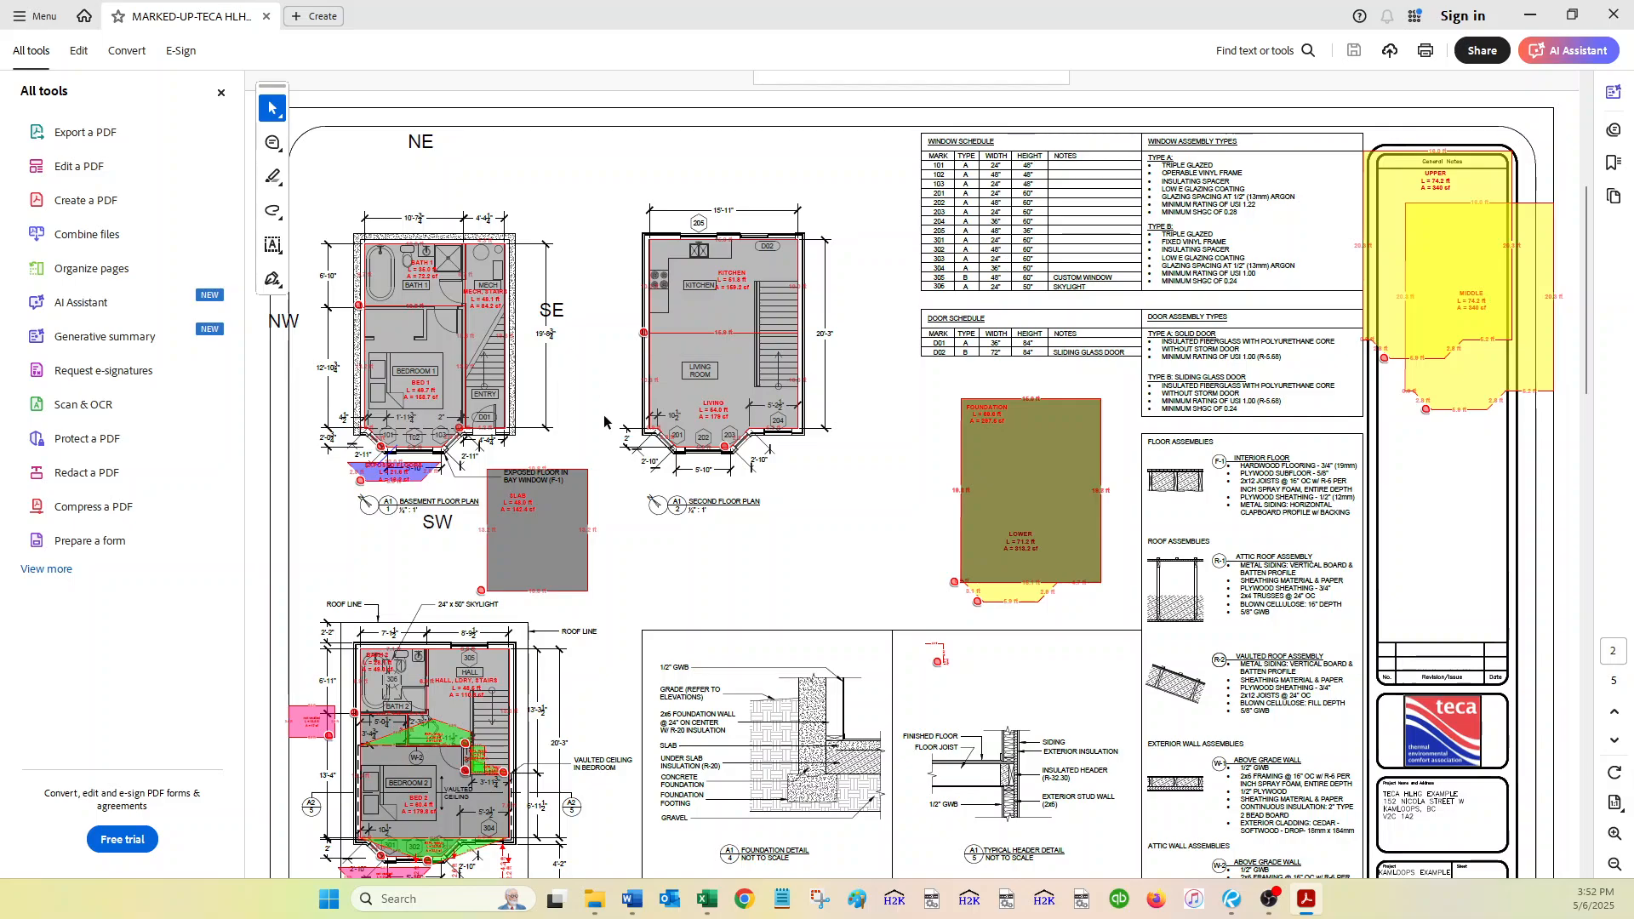
- Examine the window schedule and window assembly types on the marked-up drawing sheet
{"action": "mouse_move", "coordinate": [1036, 589]}
{"action": "scroll", "coordinate": [1062, 577], "scroll_direction": "up", "scroll_amount": 2}
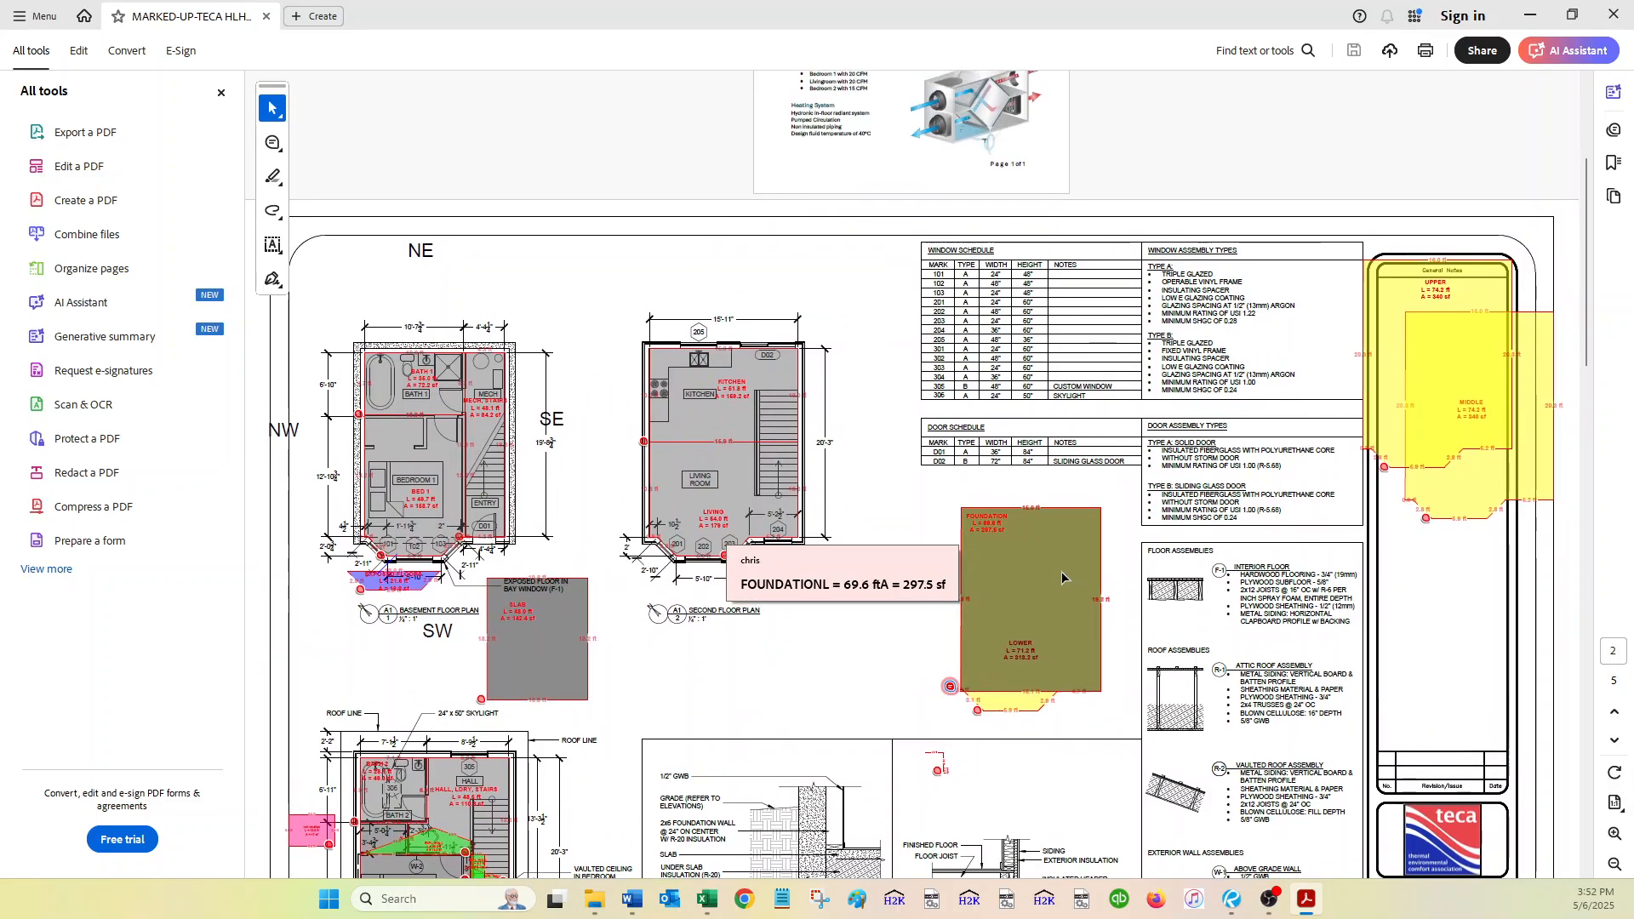
{"action": "scroll", "coordinate": [1170, 367], "scroll_direction": "up", "scroll_amount": 3}
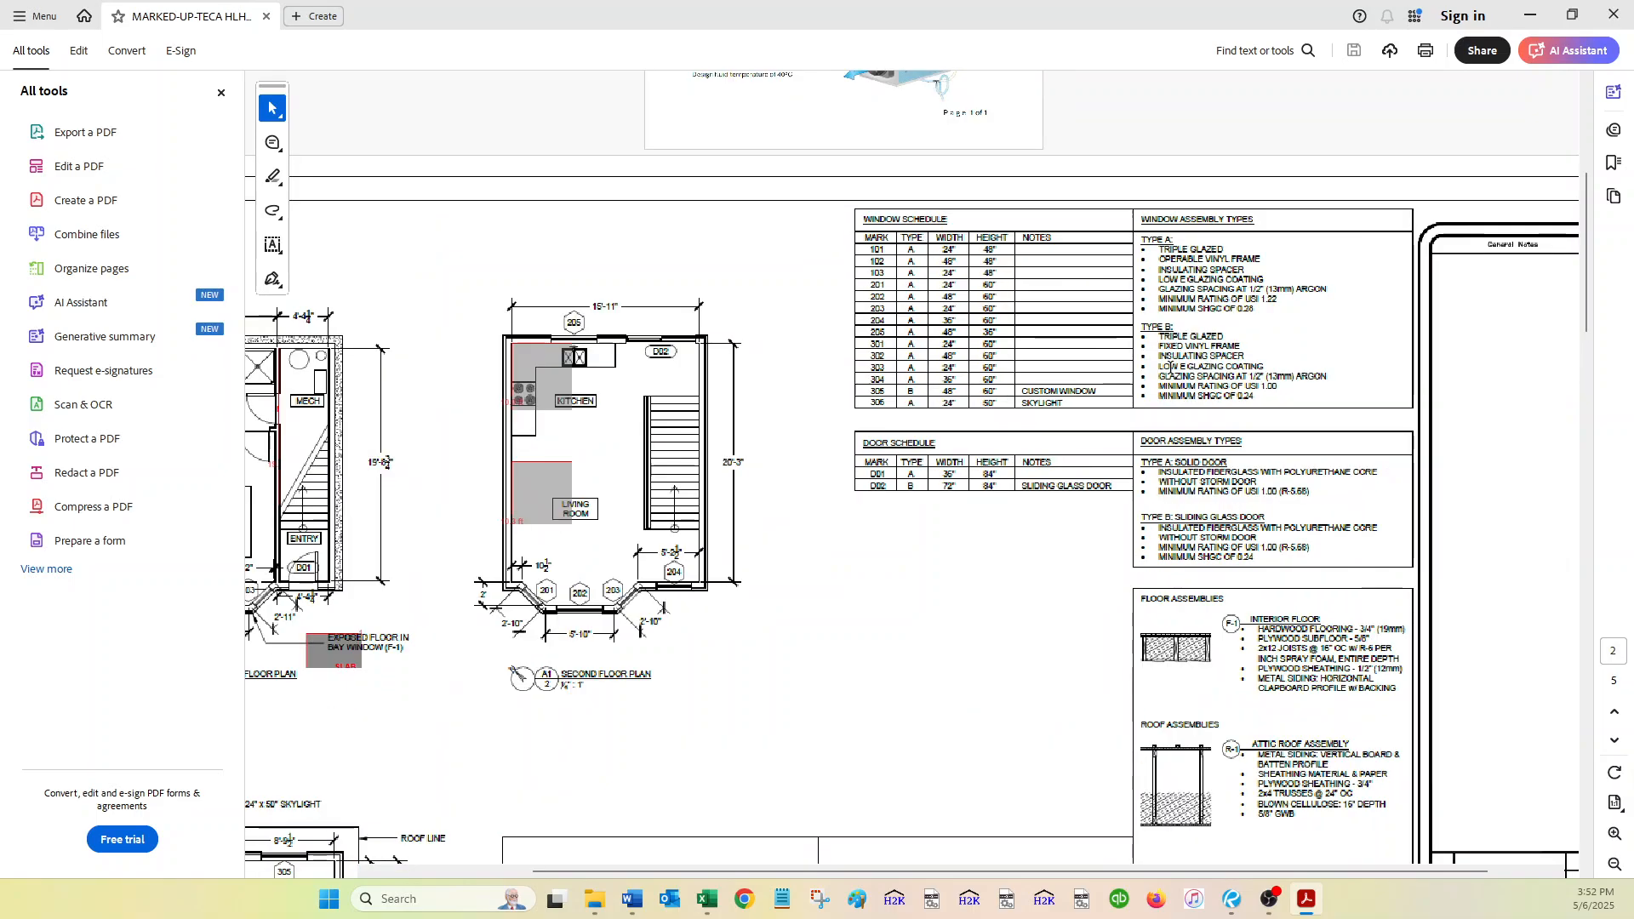
{"action": "scroll", "coordinate": [1171, 367], "scroll_direction": "up", "scroll_amount": 1}
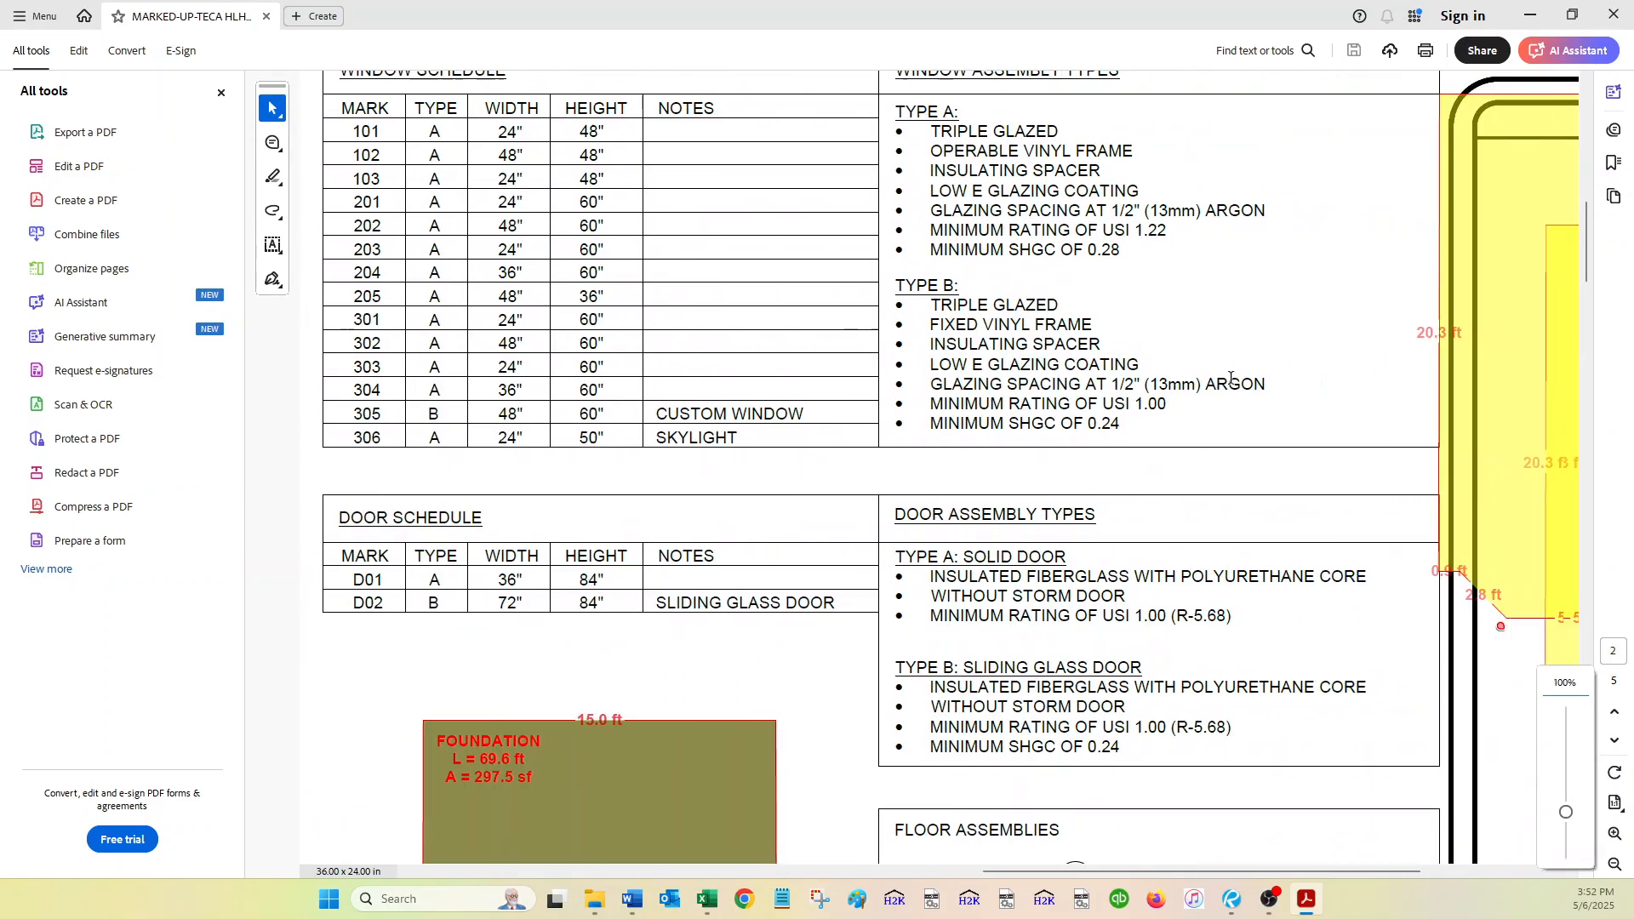
{"action": "scroll", "coordinate": [1231, 377], "scroll_direction": "up", "scroll_amount": 1}
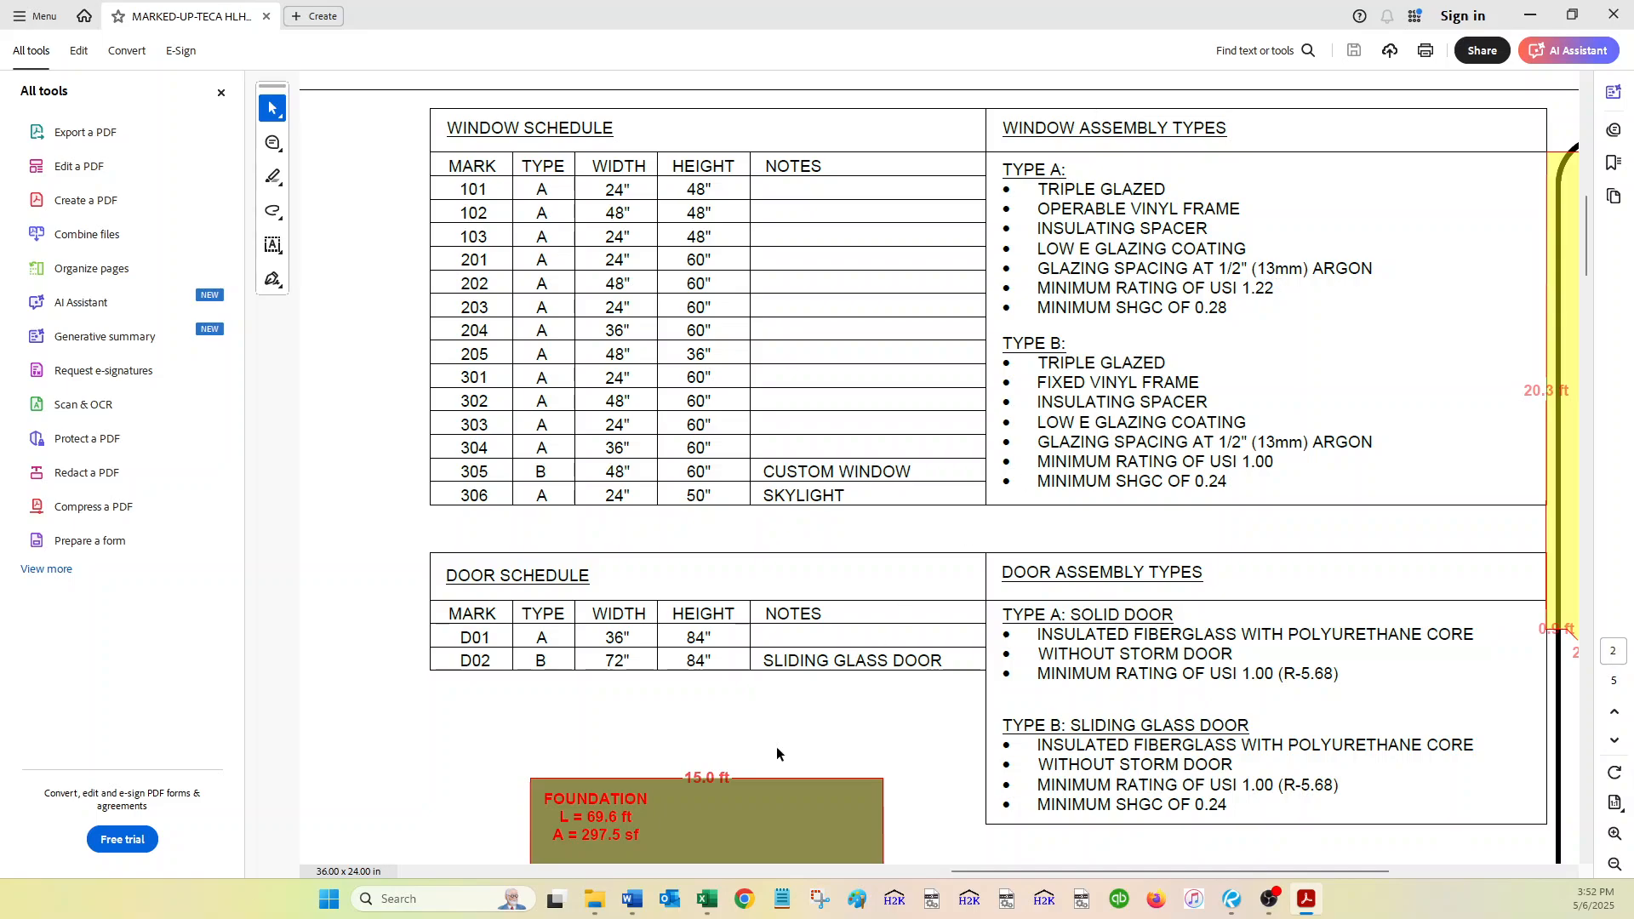
- Switch to the heat-loss workbook in Excel and set the window type to triple glazed, Operable — Wood/Vinyl framing and insulating spacer
{"action": "left_click", "coordinate": [708, 900]}
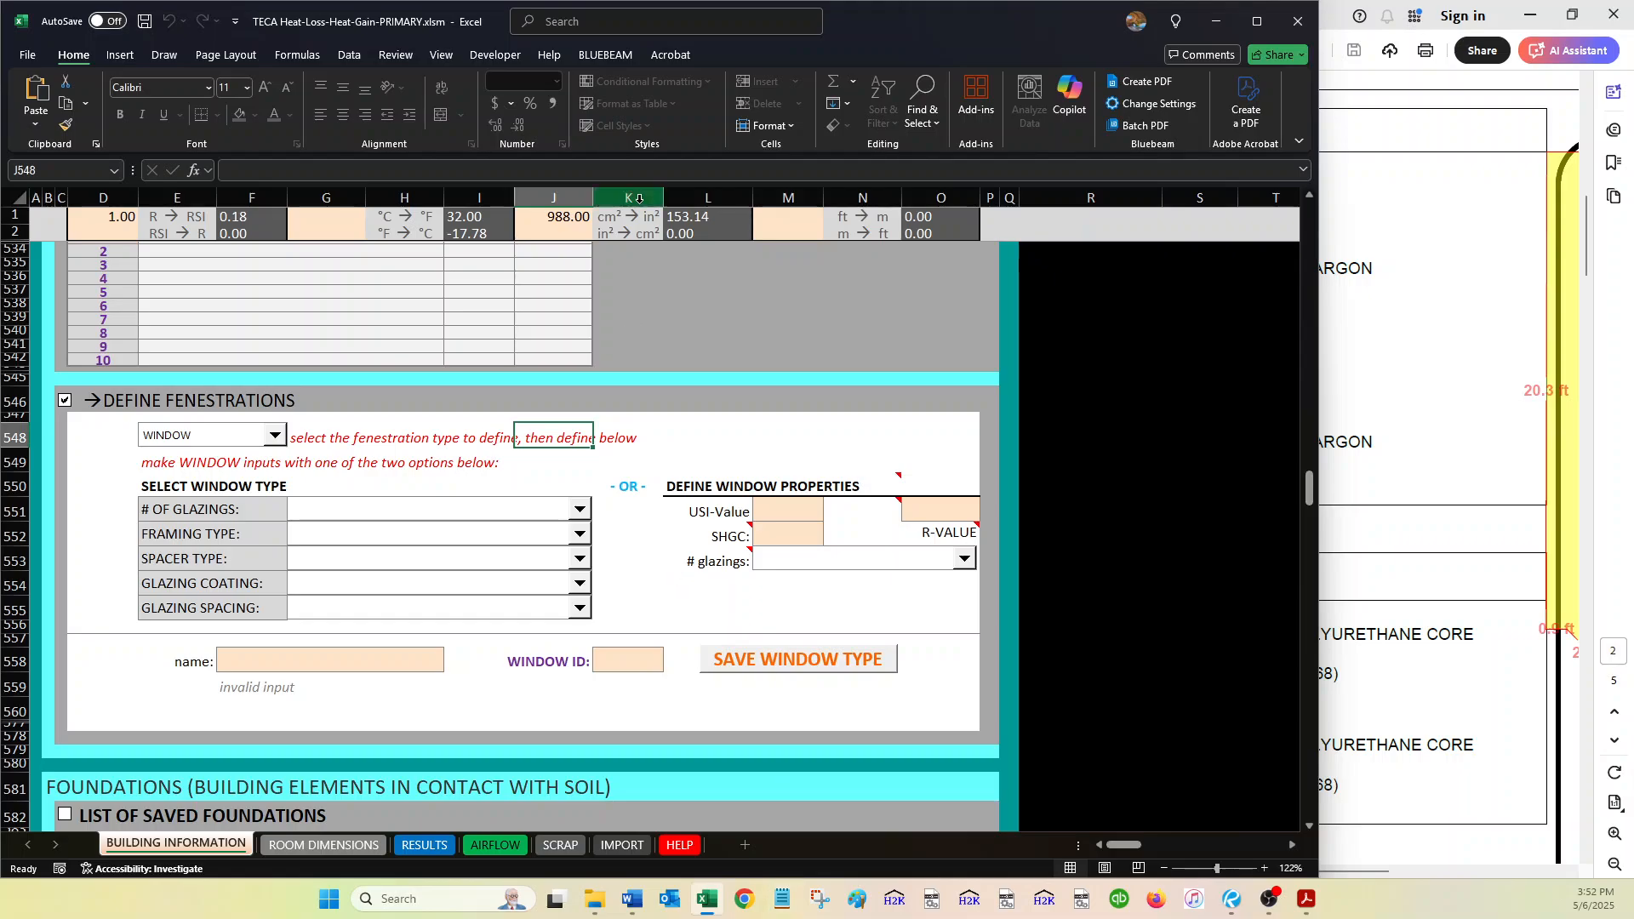
{"action": "left_click", "coordinate": [579, 509]}
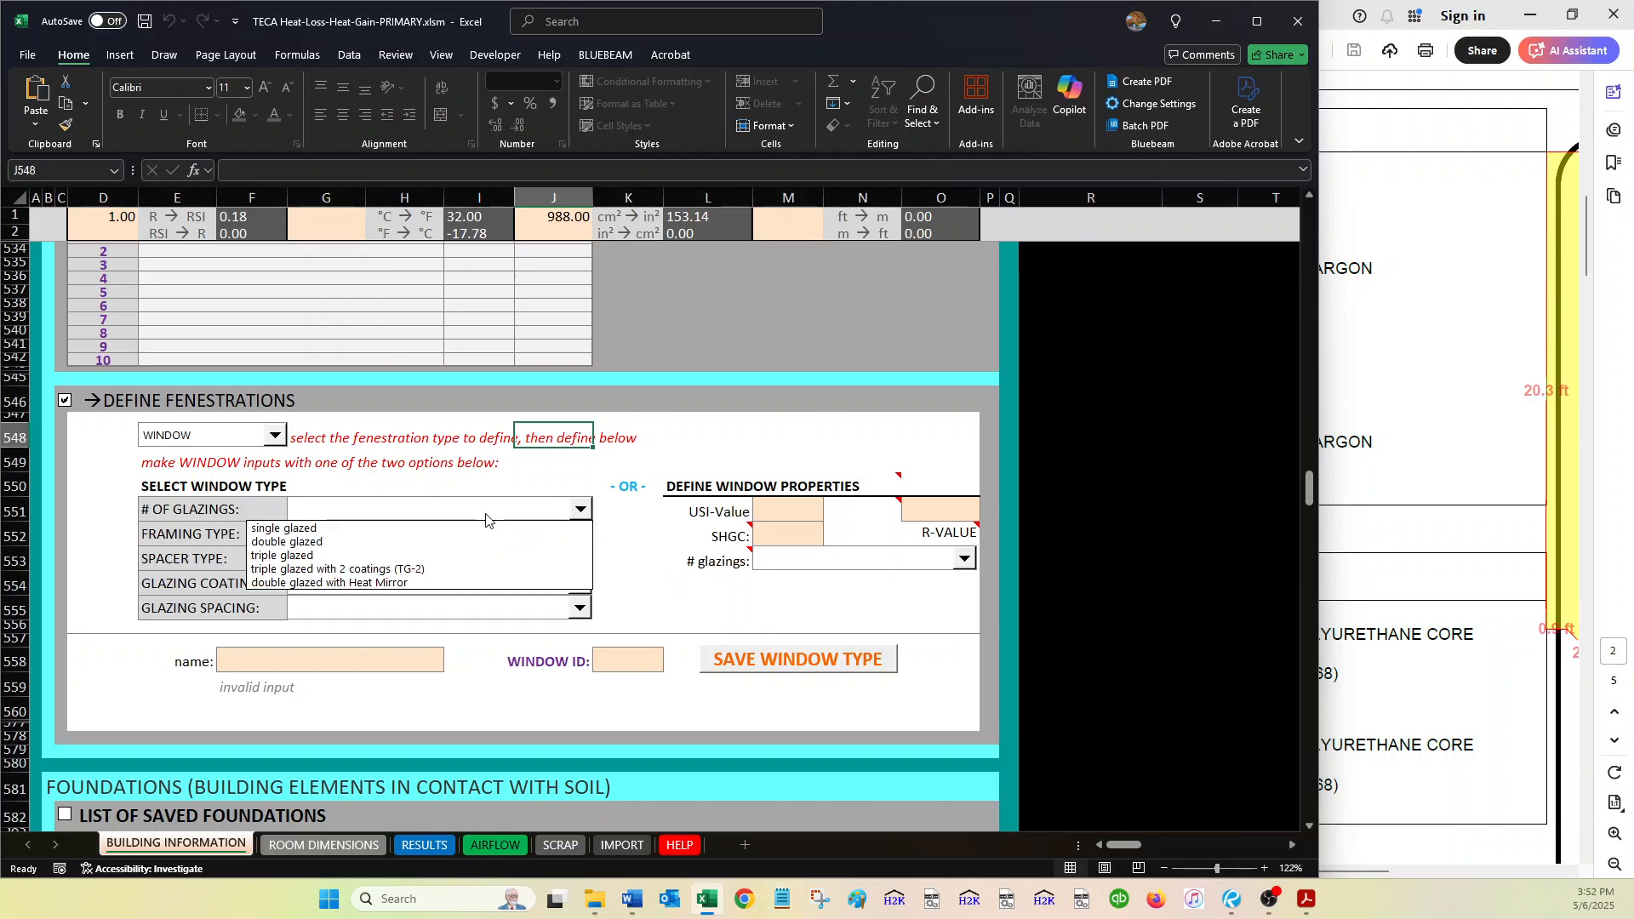
{"action": "left_click", "coordinate": [400, 557]}
{"action": "left_click", "coordinate": [390, 536]}
{"action": "left_click", "coordinate": [385, 595]}
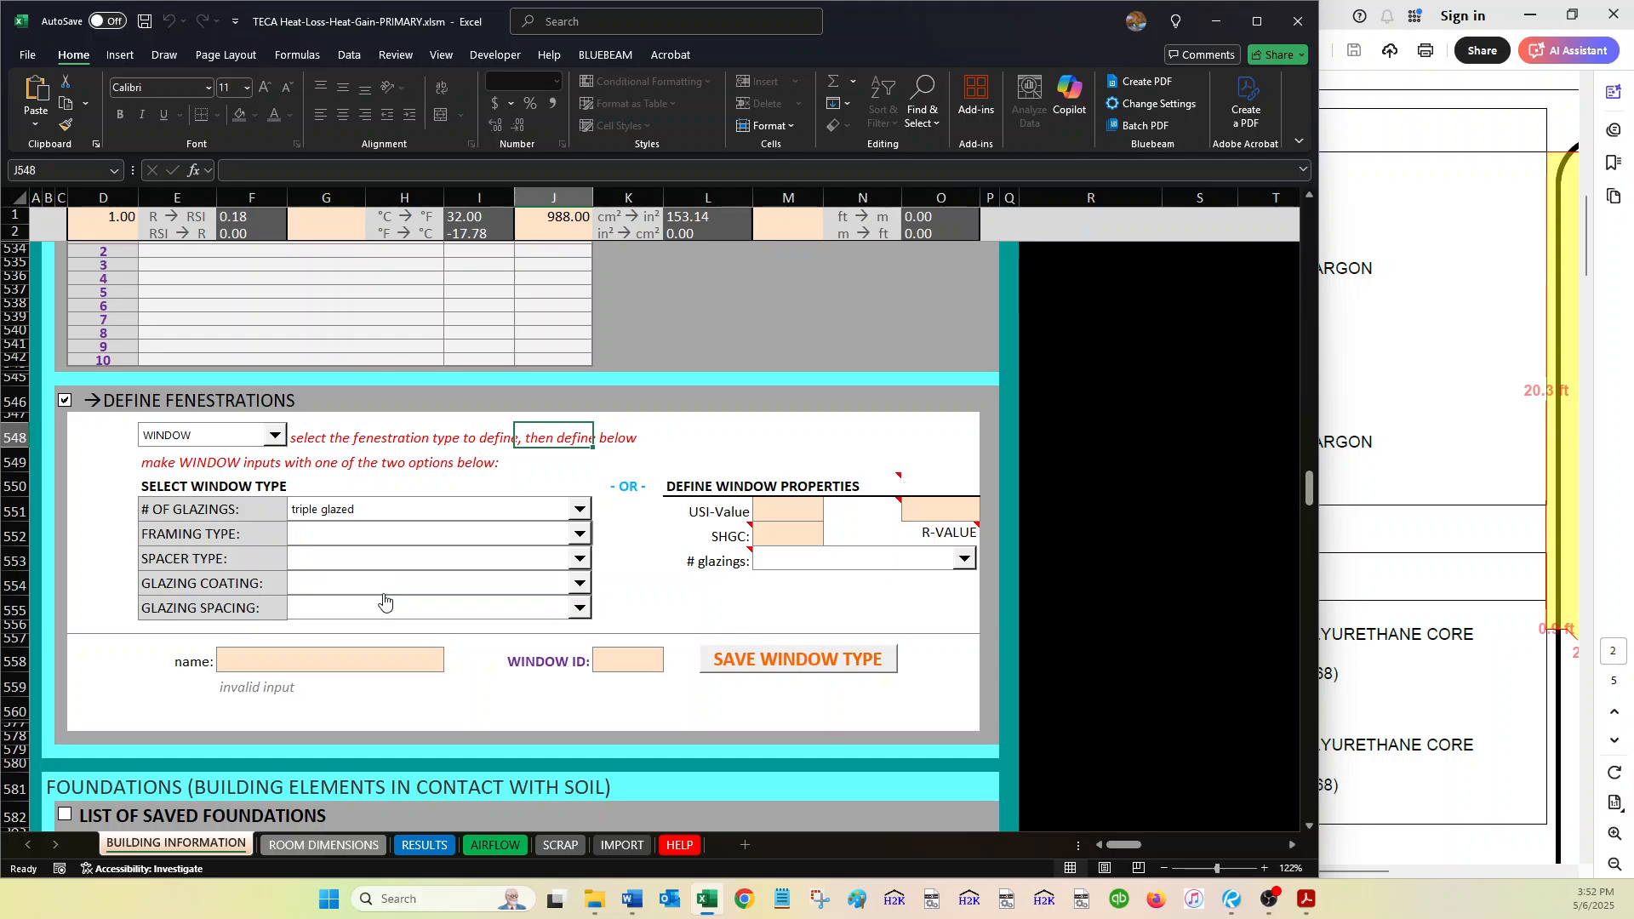
{"action": "left_click", "coordinate": [365, 560]}
{"action": "left_click", "coordinate": [364, 591]}
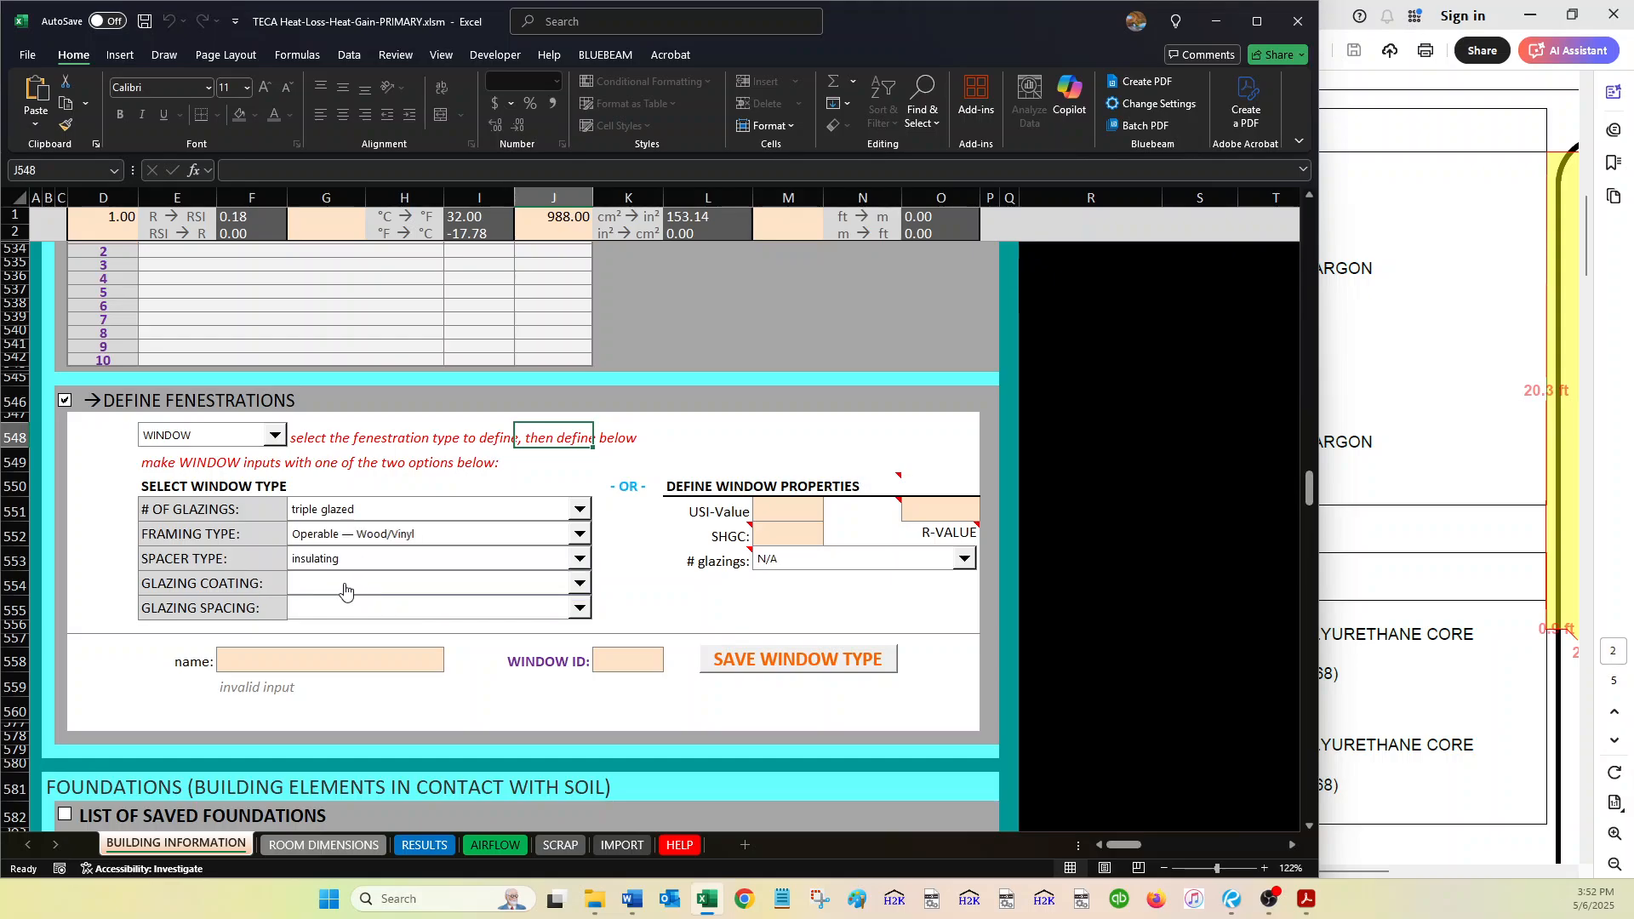
{"action": "left_click", "coordinate": [345, 588]}
{"action": "left_click", "coordinate": [621, 582]}
{"action": "left_click_drag", "start_coordinate": [606, 508], "coordinate": [126, 600]}
{"action": "left_click", "coordinate": [125, 509]}
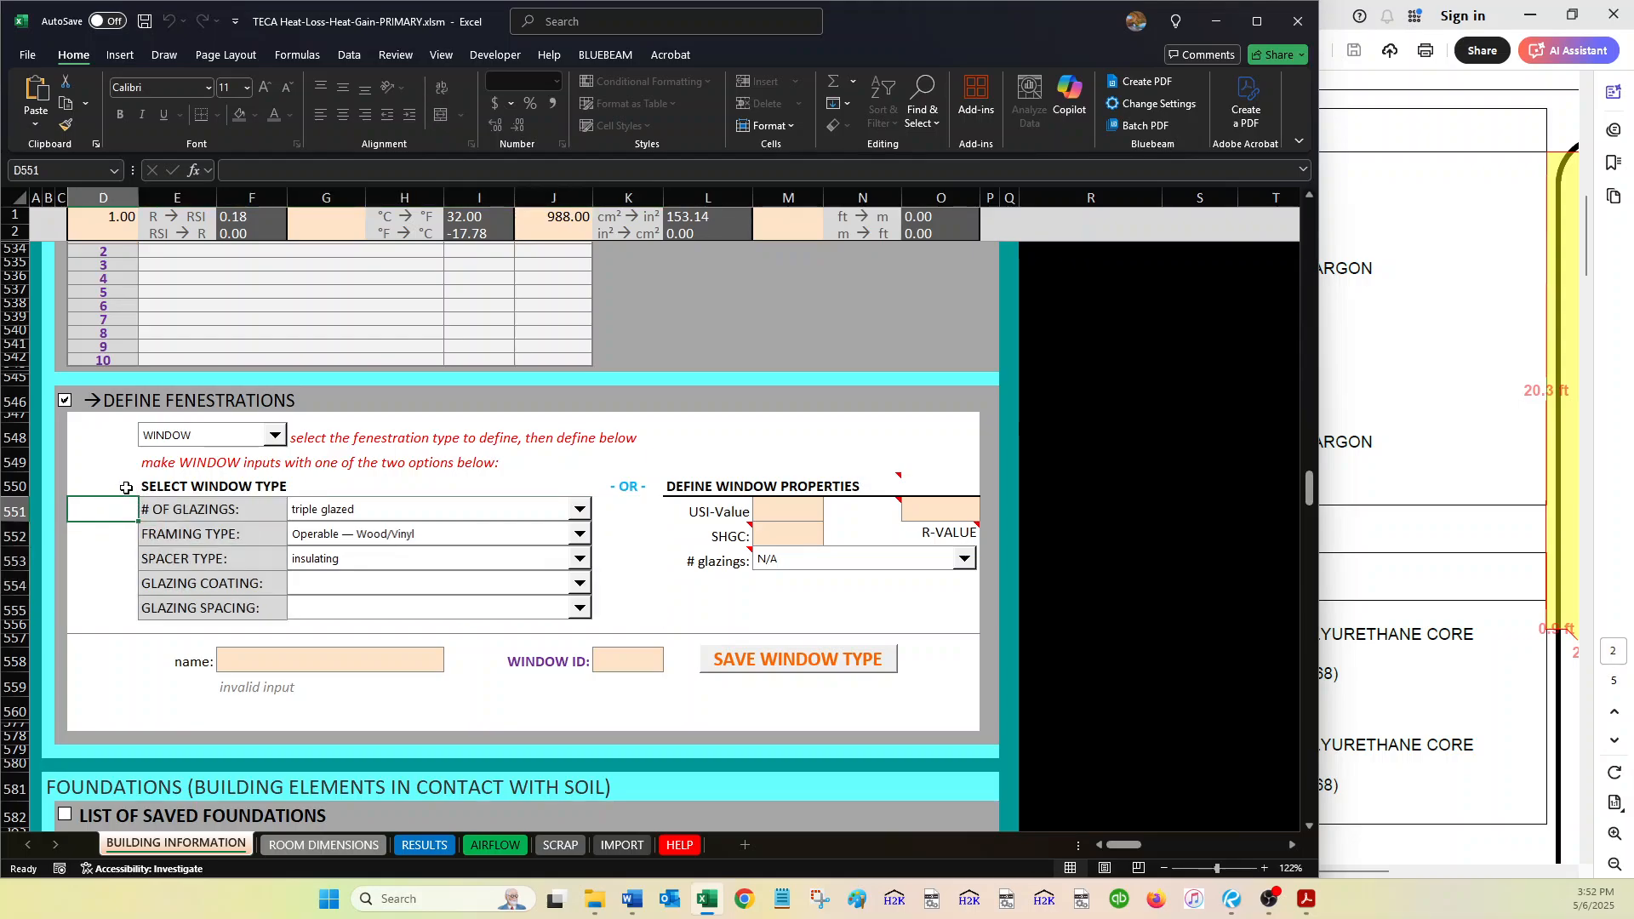
{"action": "left_click_drag", "start_coordinate": [691, 490], "coordinate": [952, 605]}
{"action": "left_click", "coordinate": [952, 605]}
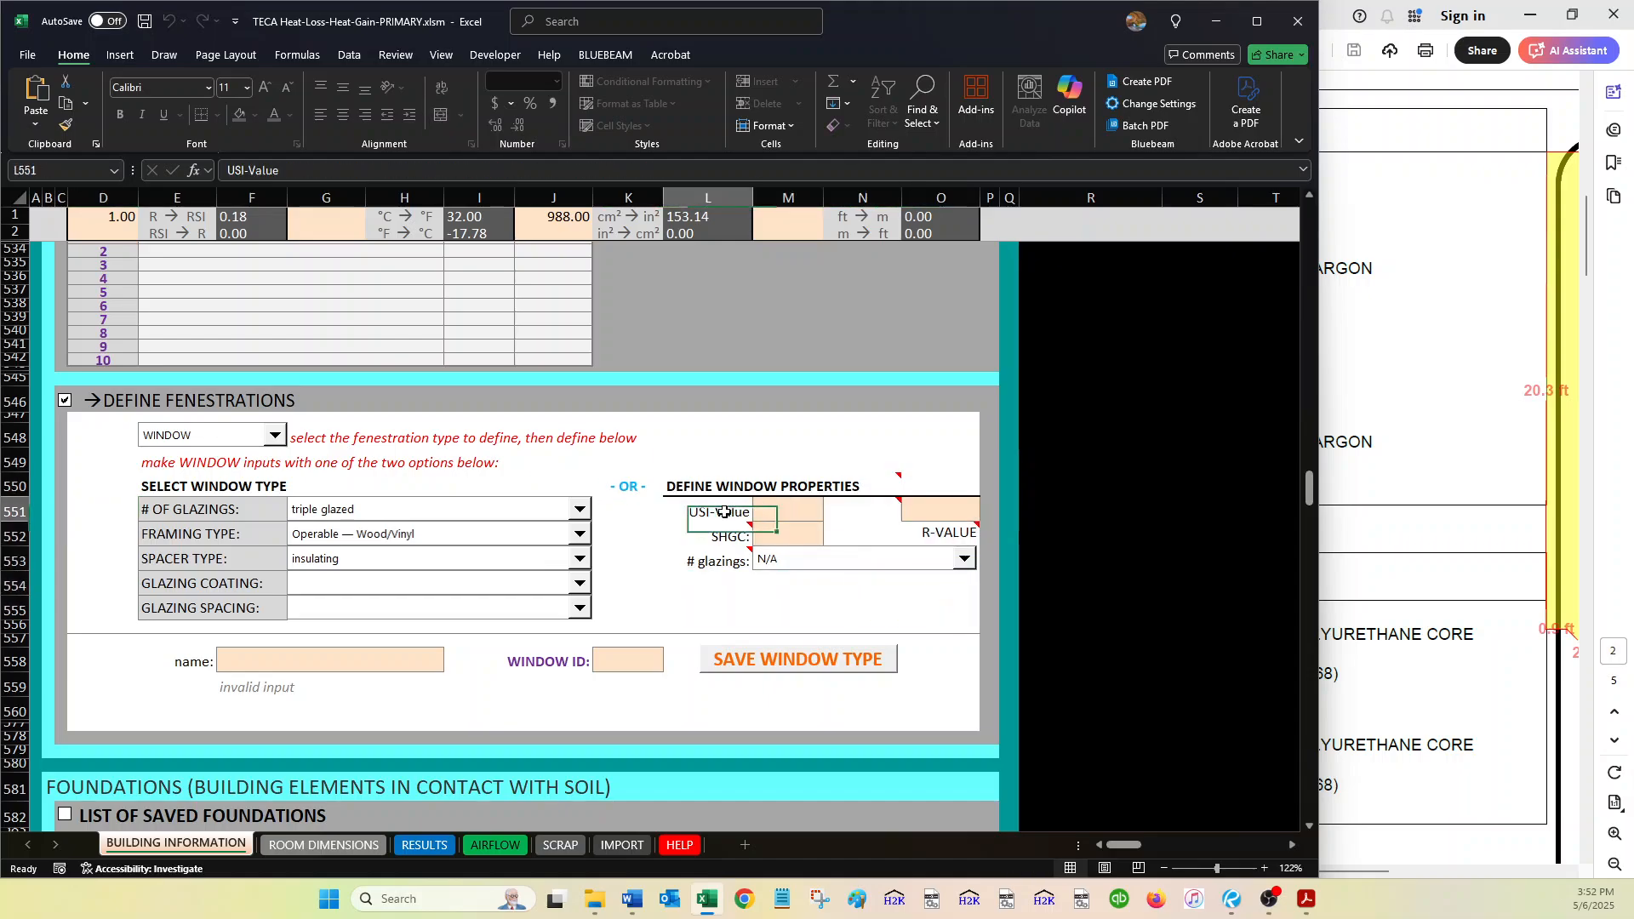
{"action": "left_click_drag", "start_coordinate": [719, 511], "coordinate": [780, 532]}
- Look up the Type A window's minimum USI and SHGC ratings in the PDF drawing, and return to the Excel workbook
{"action": "left_click", "coordinate": [780, 513]}
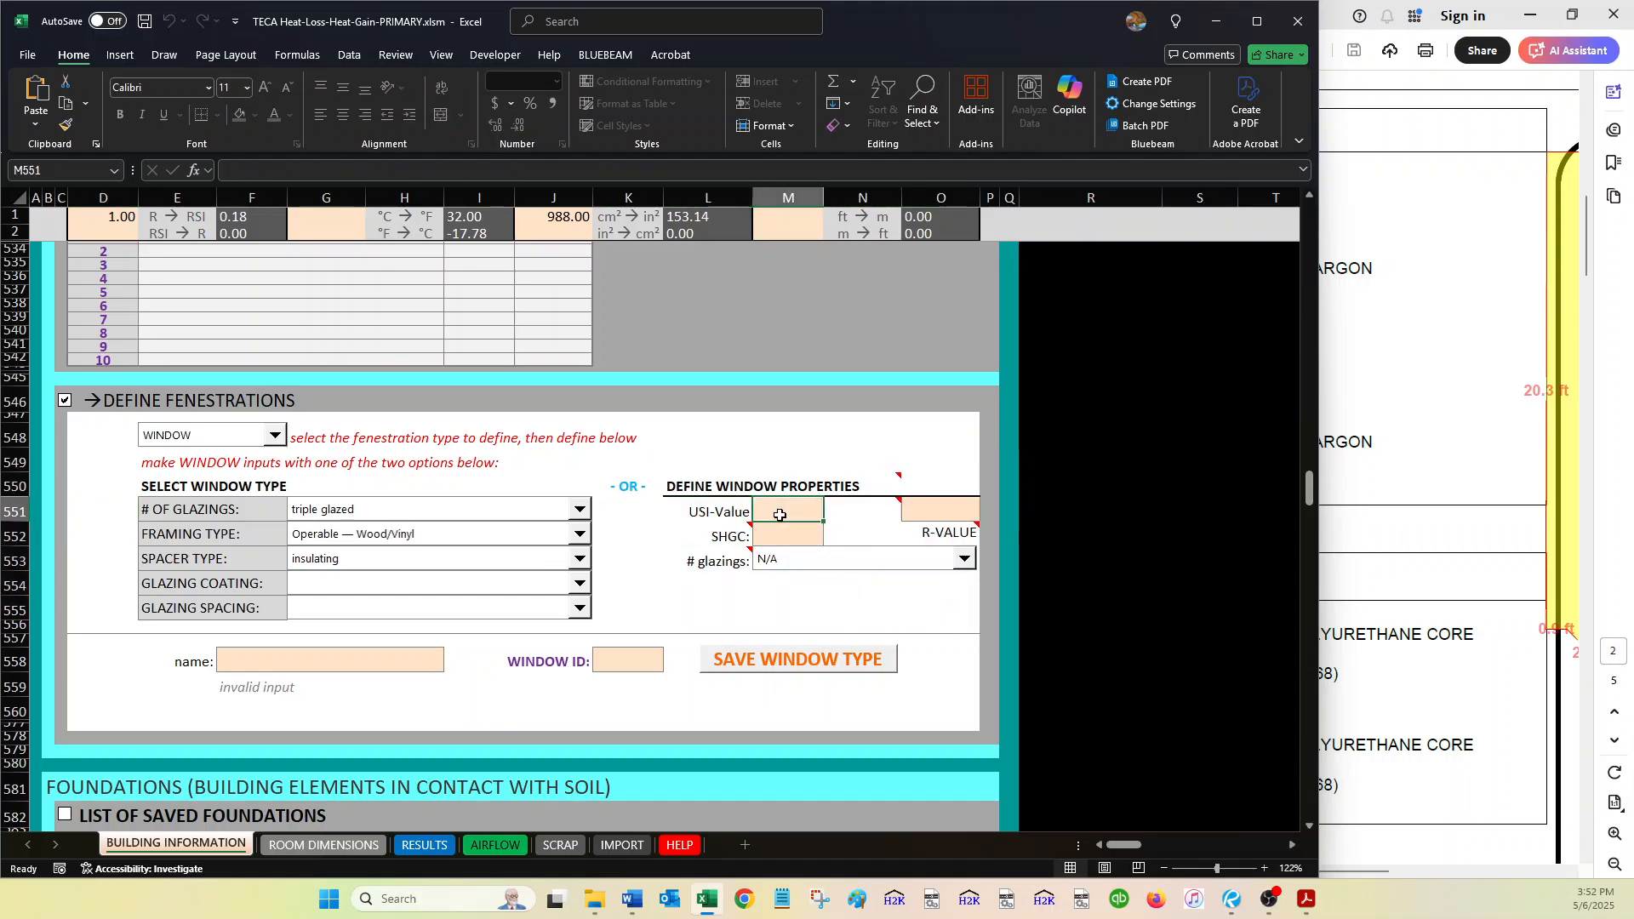
{"action": "left_click", "coordinate": [1447, 379]}
{"action": "left_click_drag", "start_coordinate": [1238, 312], "coordinate": [1001, 287]}
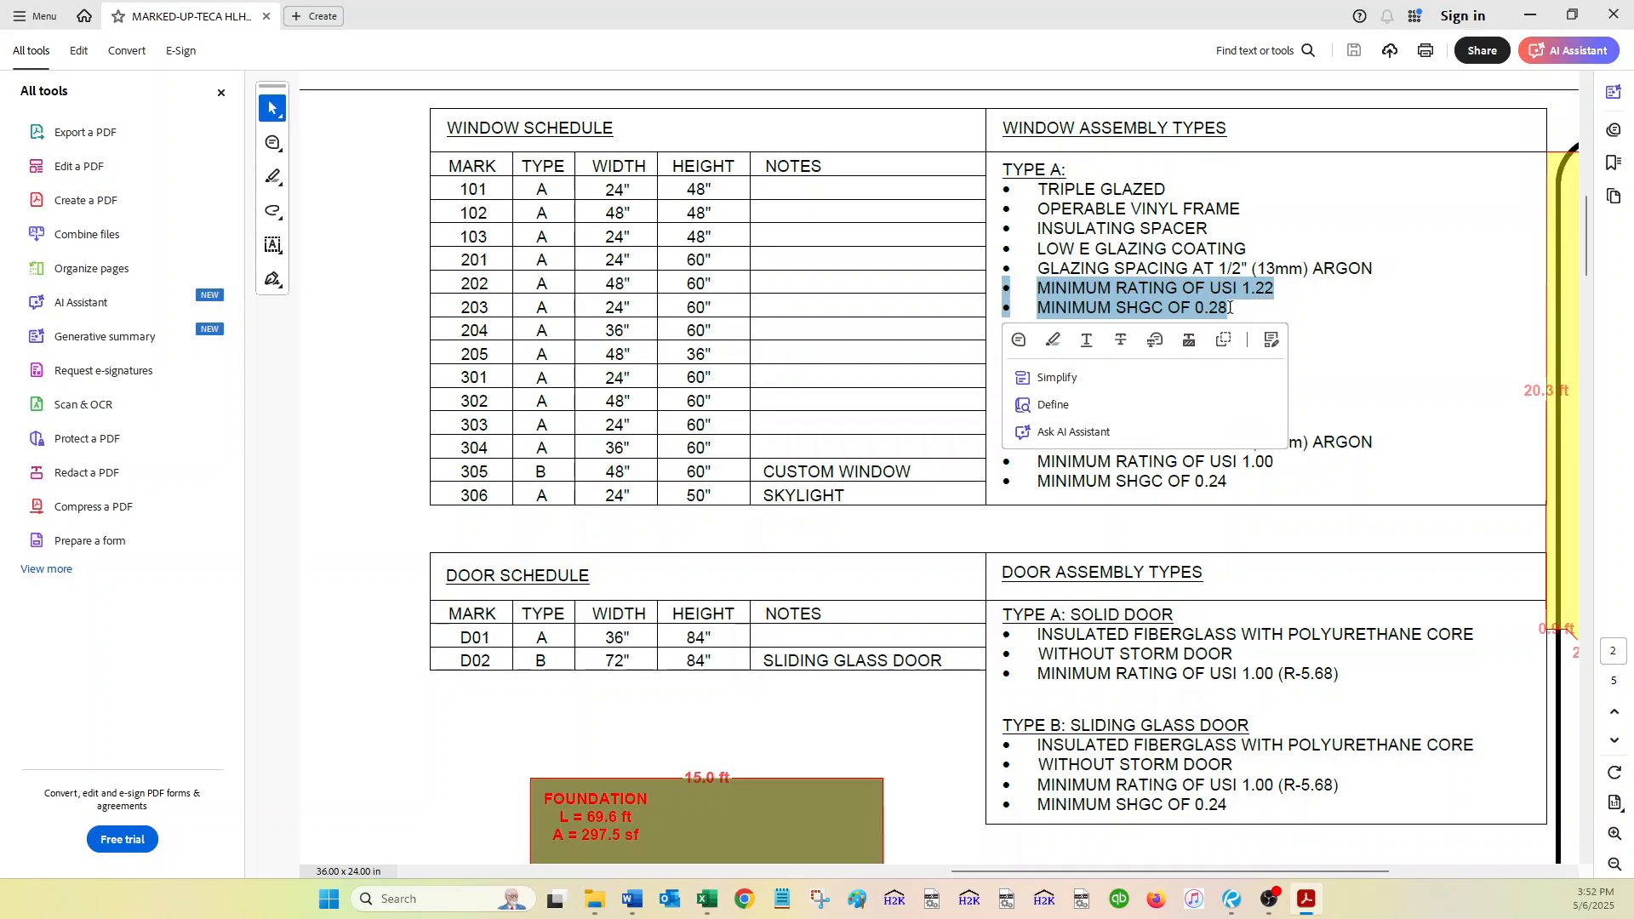
{"action": "key", "text": "ctrl+c"}
{"action": "left_click", "coordinate": [706, 899]}
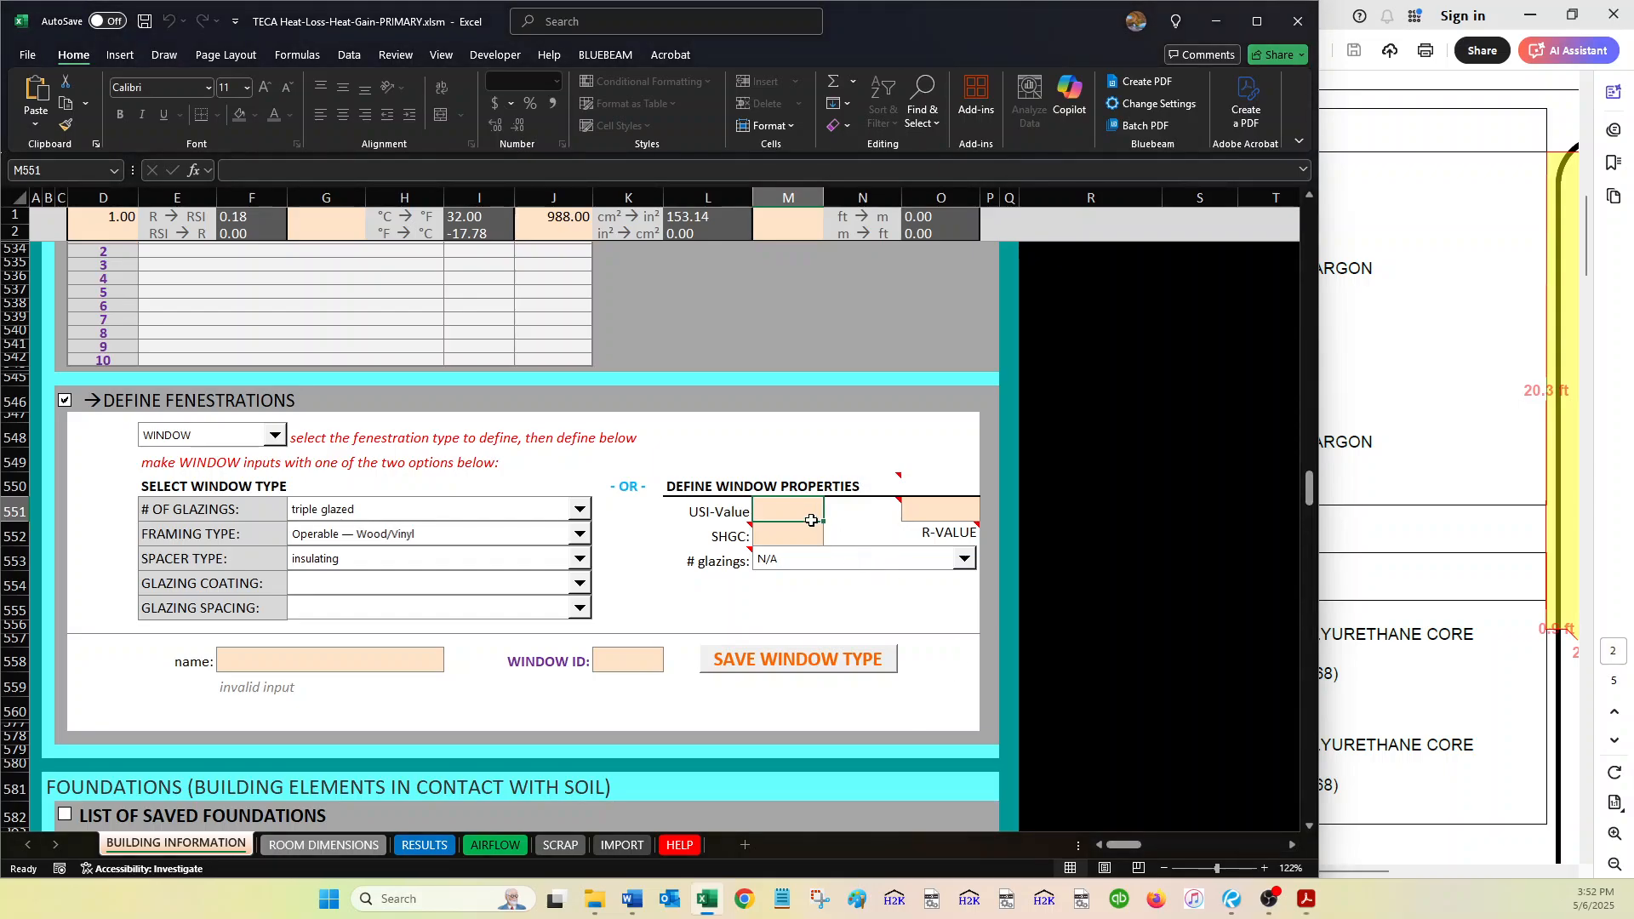
- Define the window properties with a USI-Value of 1.22, an SHGC of 0.28 and Triple glazings
{"action": "type", "text": "1.22"}
{"action": "key", "text": "Return"}
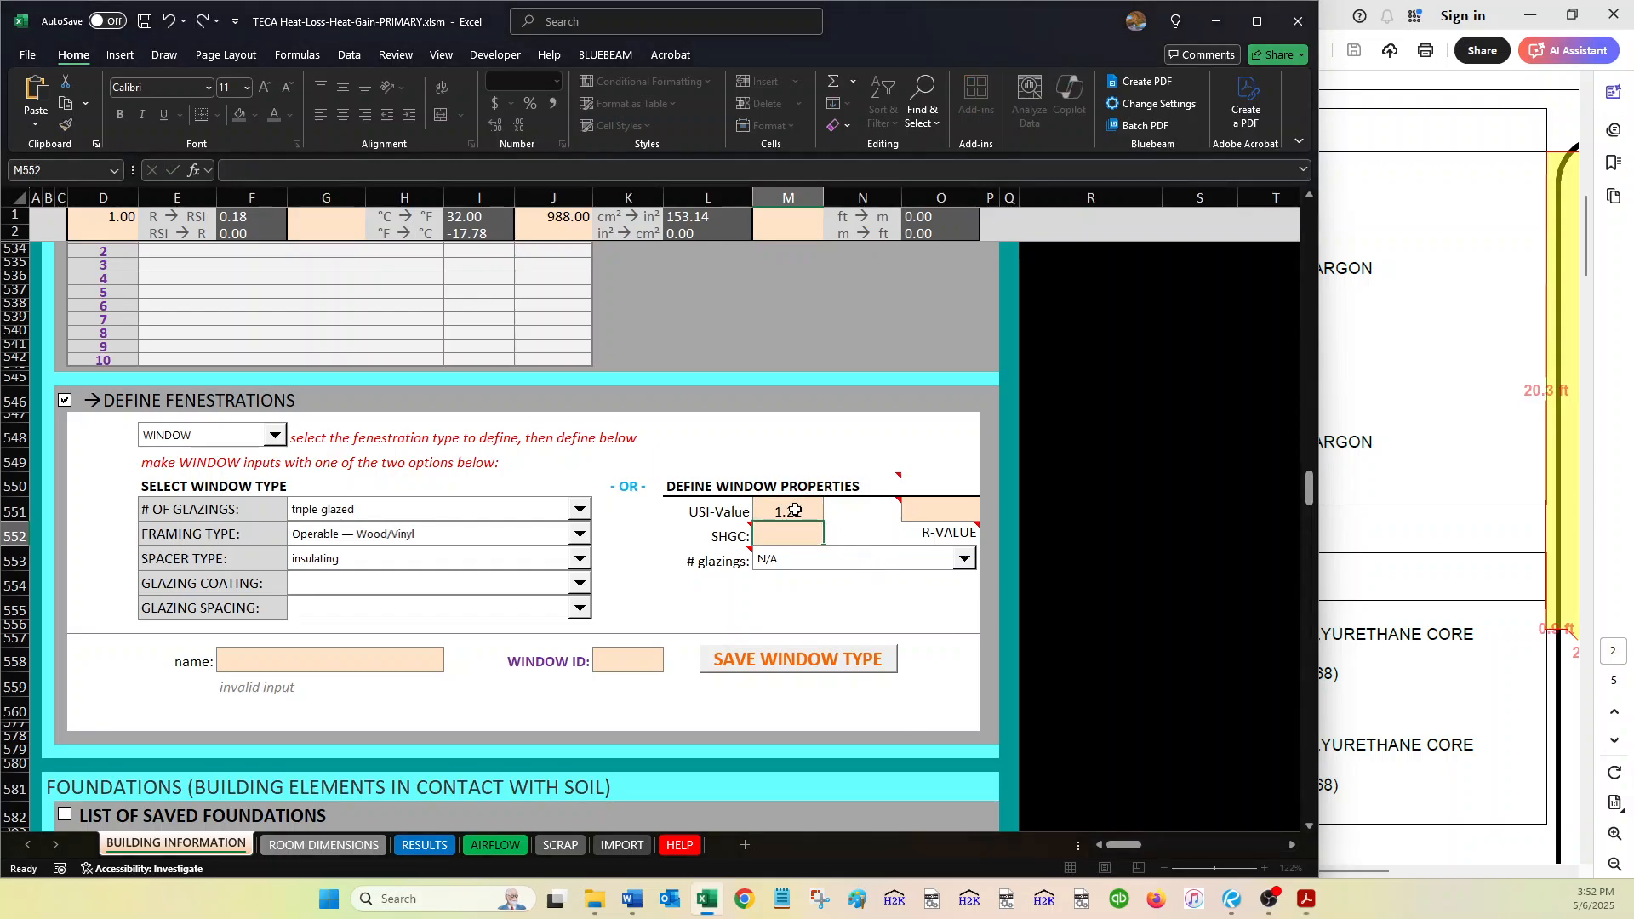
{"action": "type", "text": "0.28"}
{"action": "key", "text": "Return"}
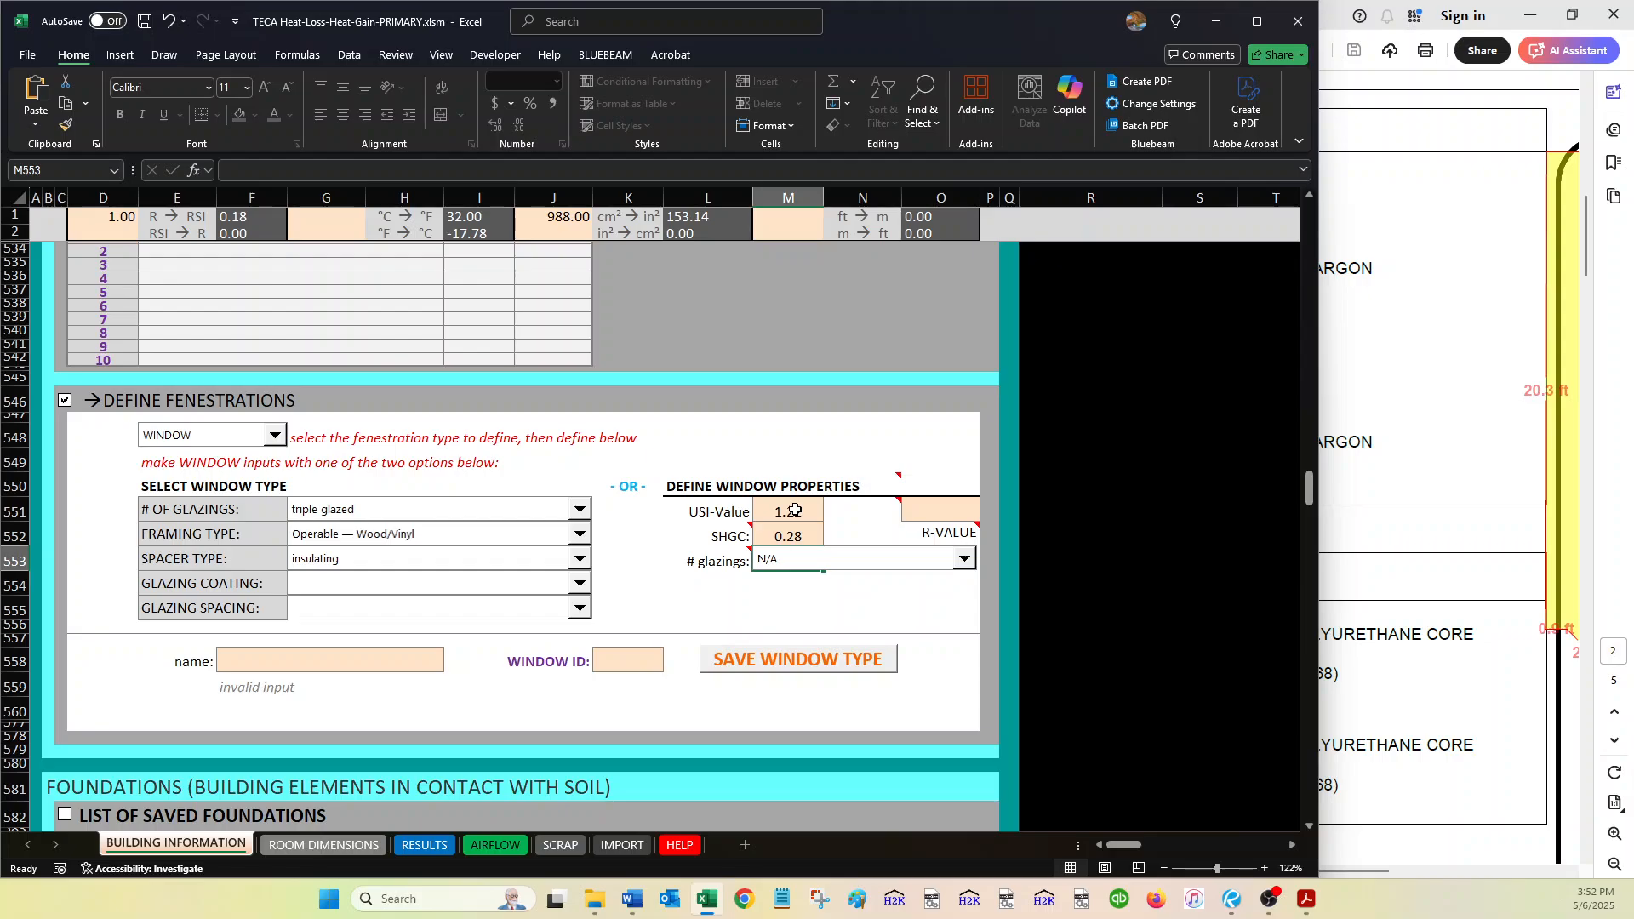
{"action": "left_click", "coordinate": [686, 582]}
{"action": "left_click", "coordinate": [824, 562]}
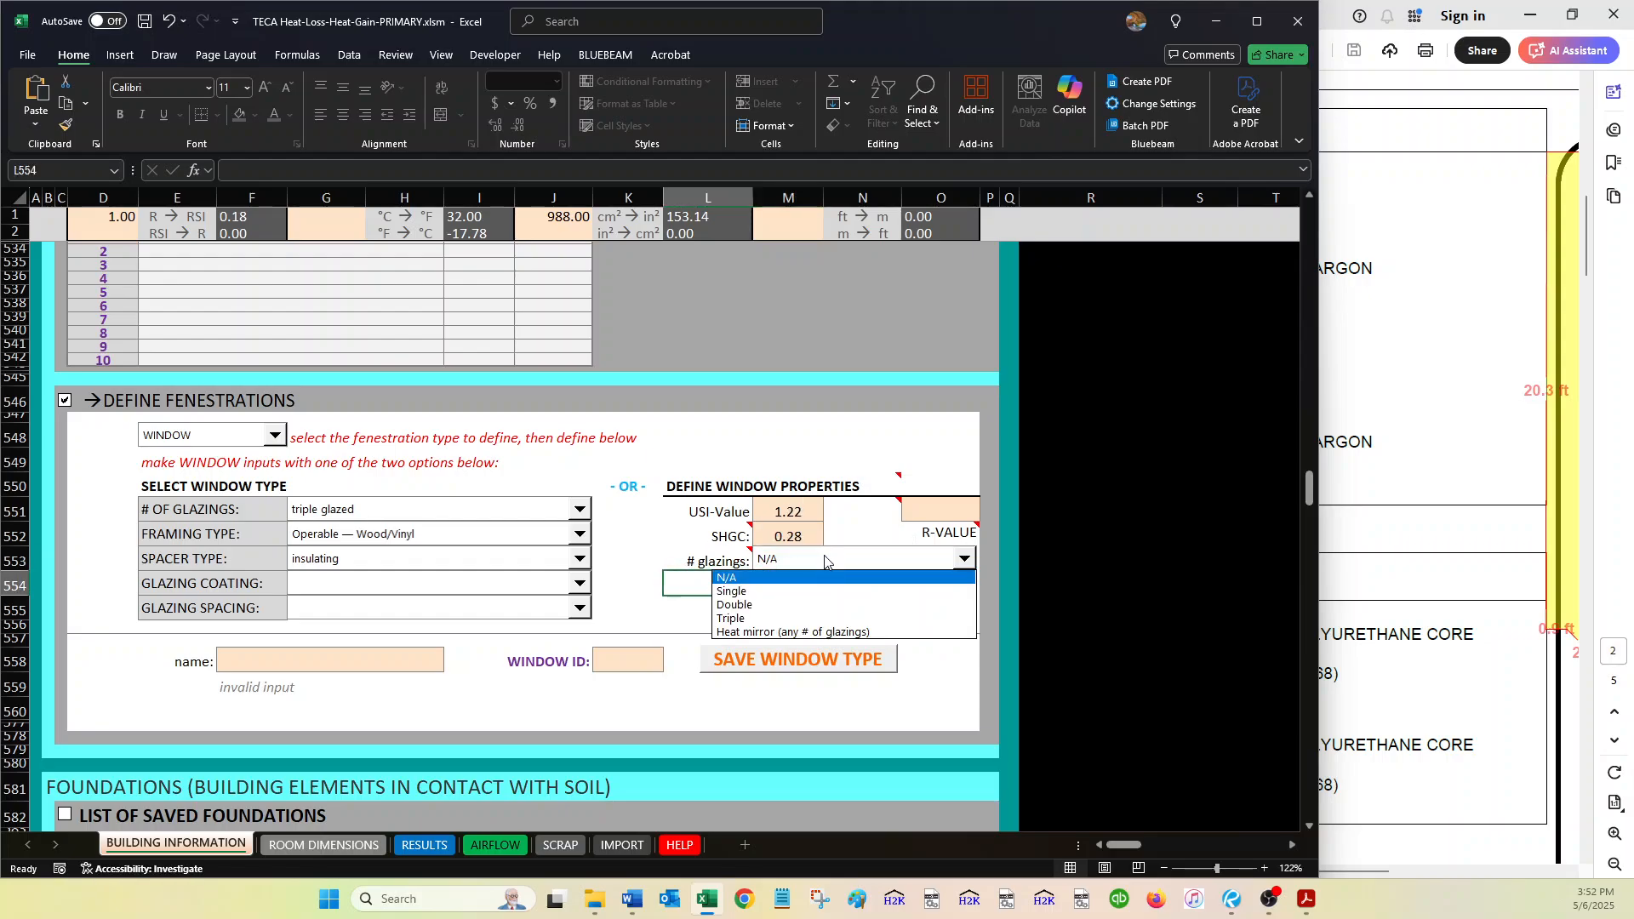
{"action": "left_click", "coordinate": [761, 620]}
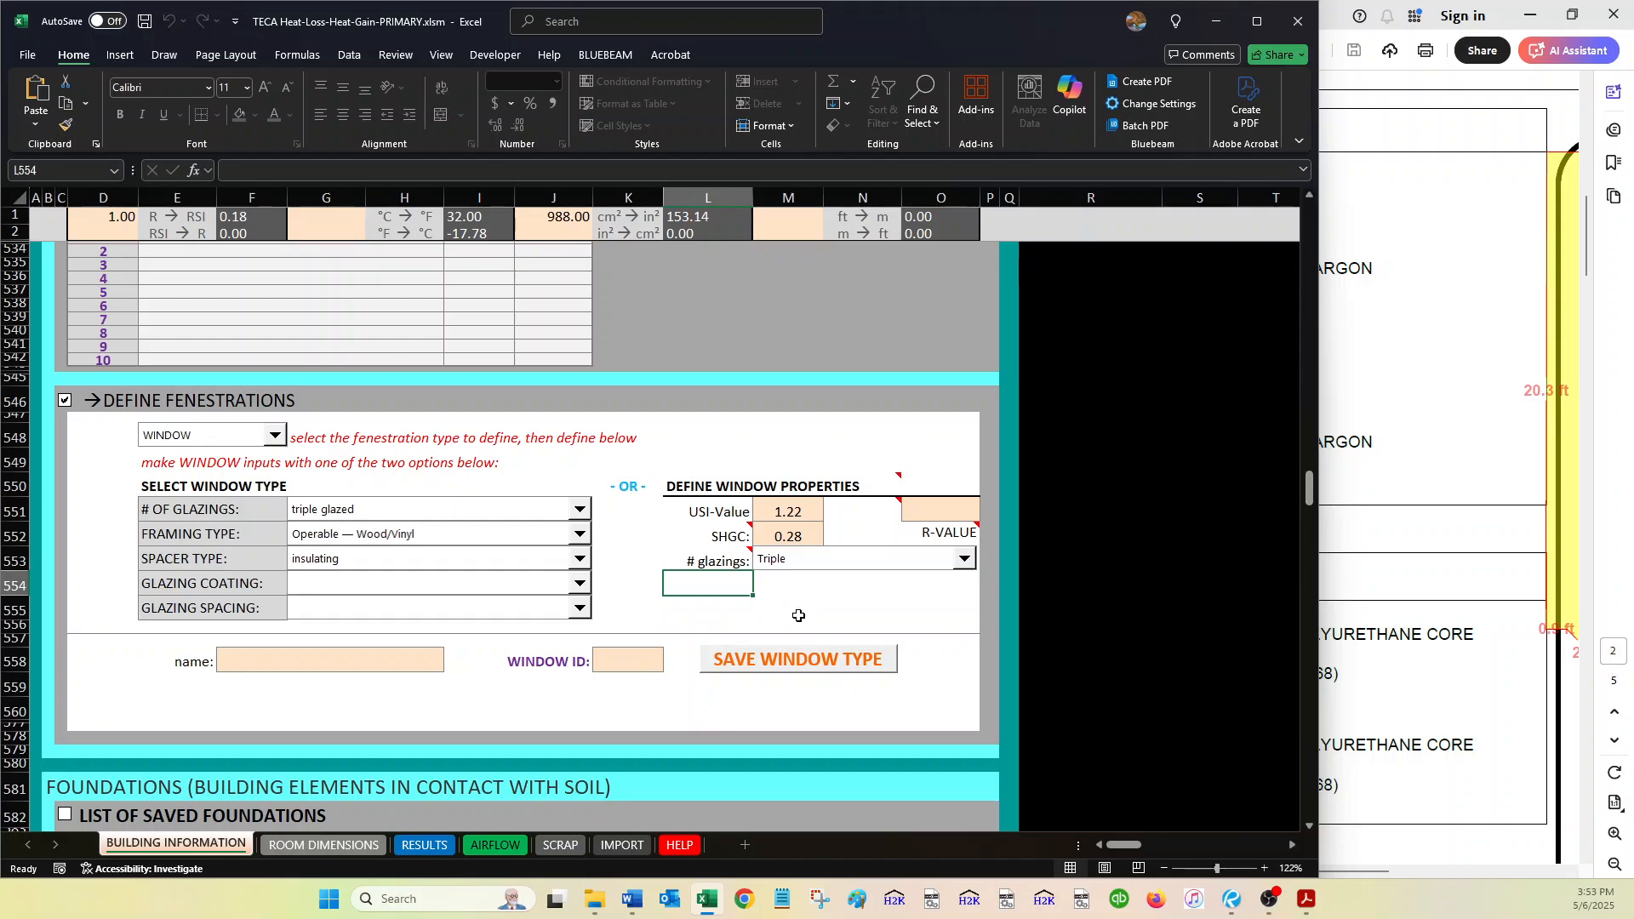
{"action": "left_click", "coordinate": [766, 610]}
{"action": "left_click", "coordinate": [715, 506]}
{"action": "left_click_drag", "start_coordinate": [714, 506], "coordinate": [830, 586]}
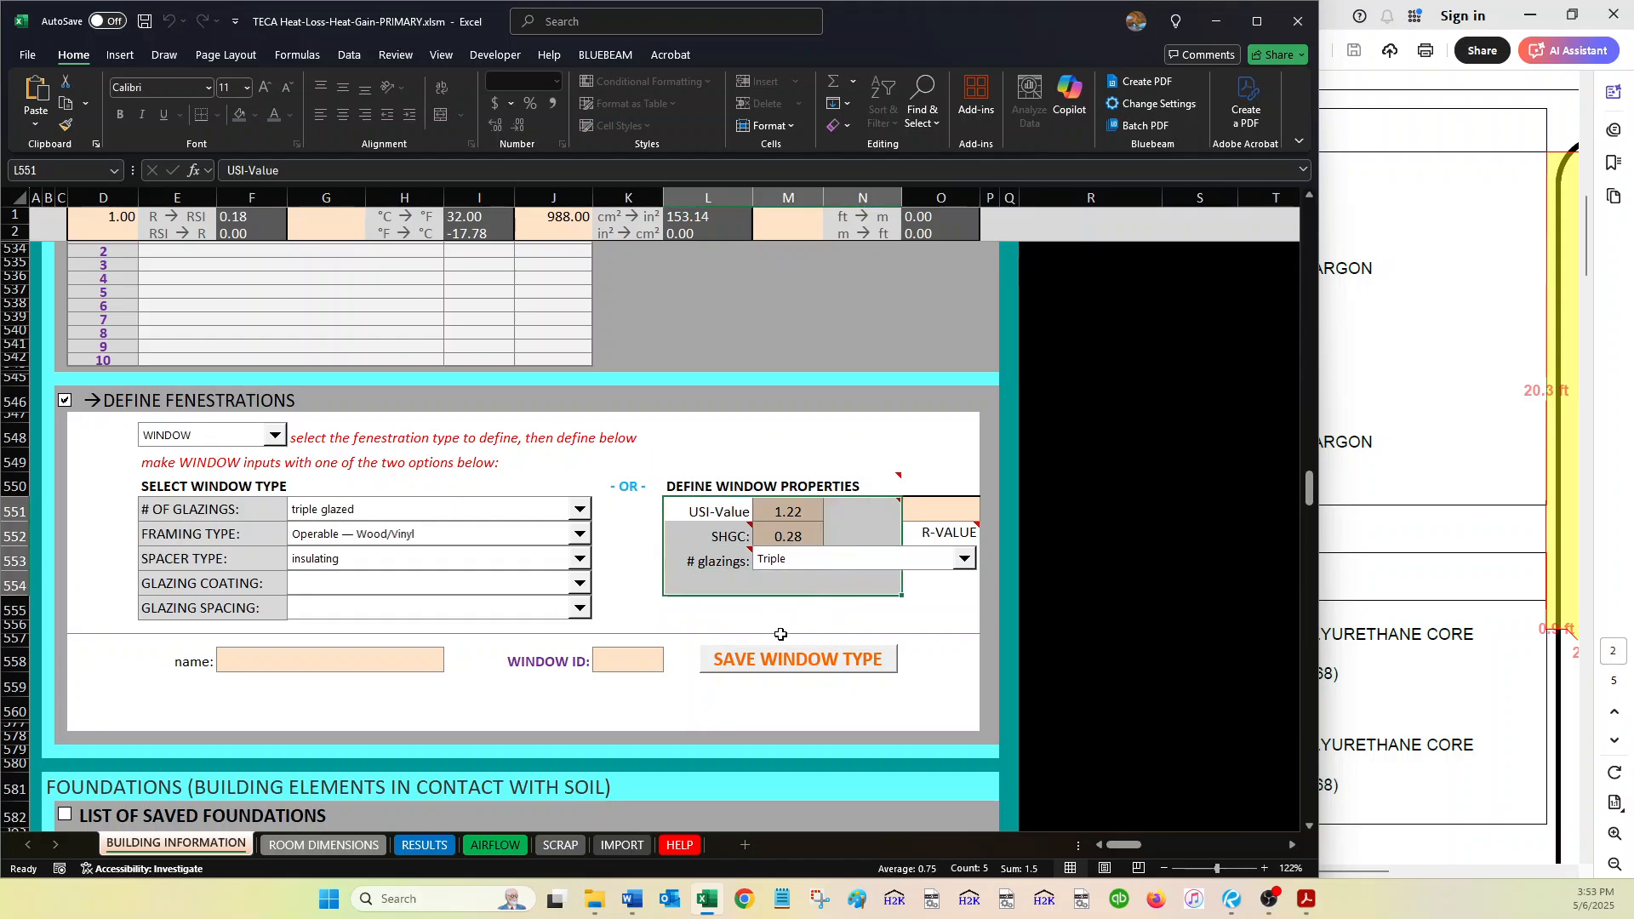
- Set the window ID to 1 and check the window's type label in the PDF drawing, returning to the Excel workbook
{"action": "left_click", "coordinate": [628, 663]}
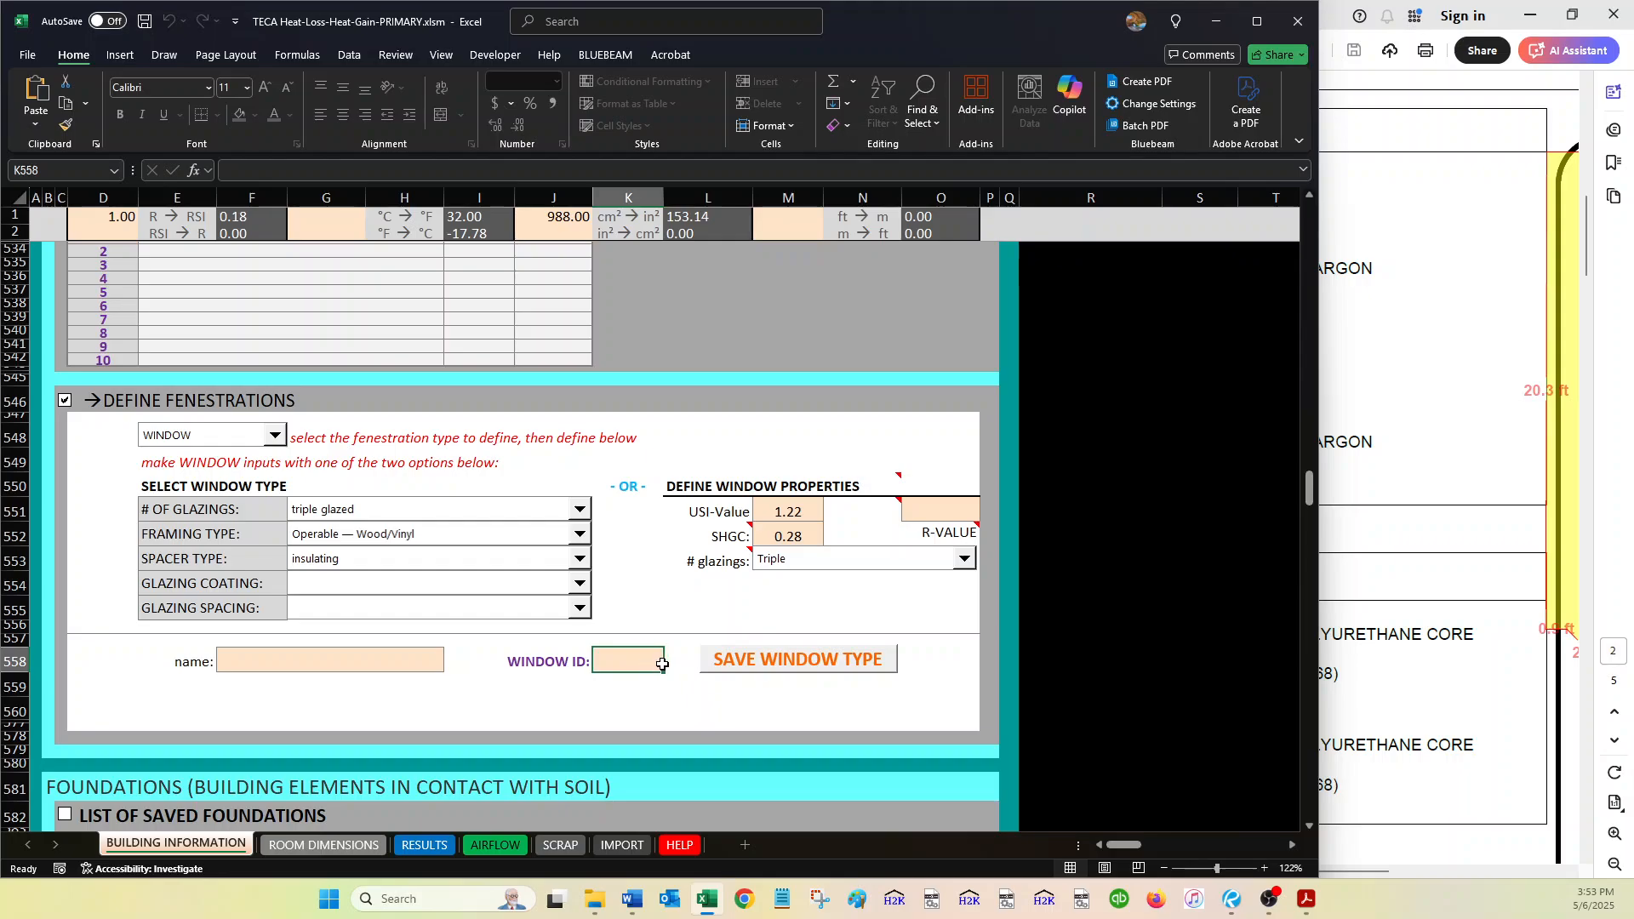
{"action": "type", "text": "1"}
{"action": "left_click", "coordinate": [1342, 370]}
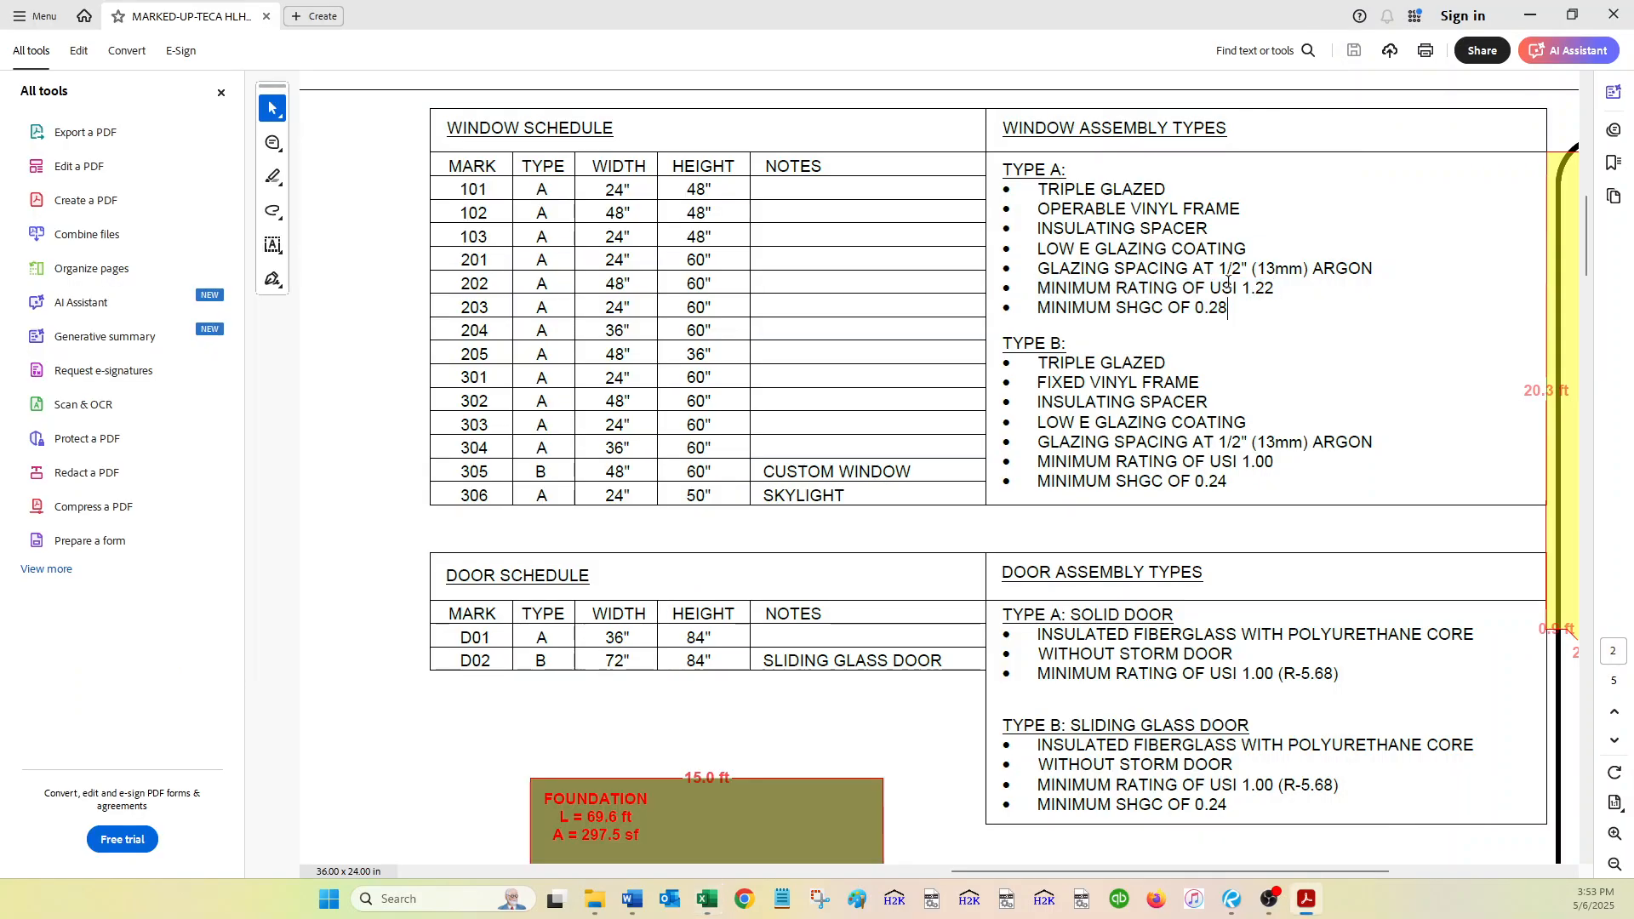
{"action": "left_click_drag", "start_coordinate": [1098, 189], "coordinate": [1017, 171]}
{"action": "left_click", "coordinate": [1071, 170]}
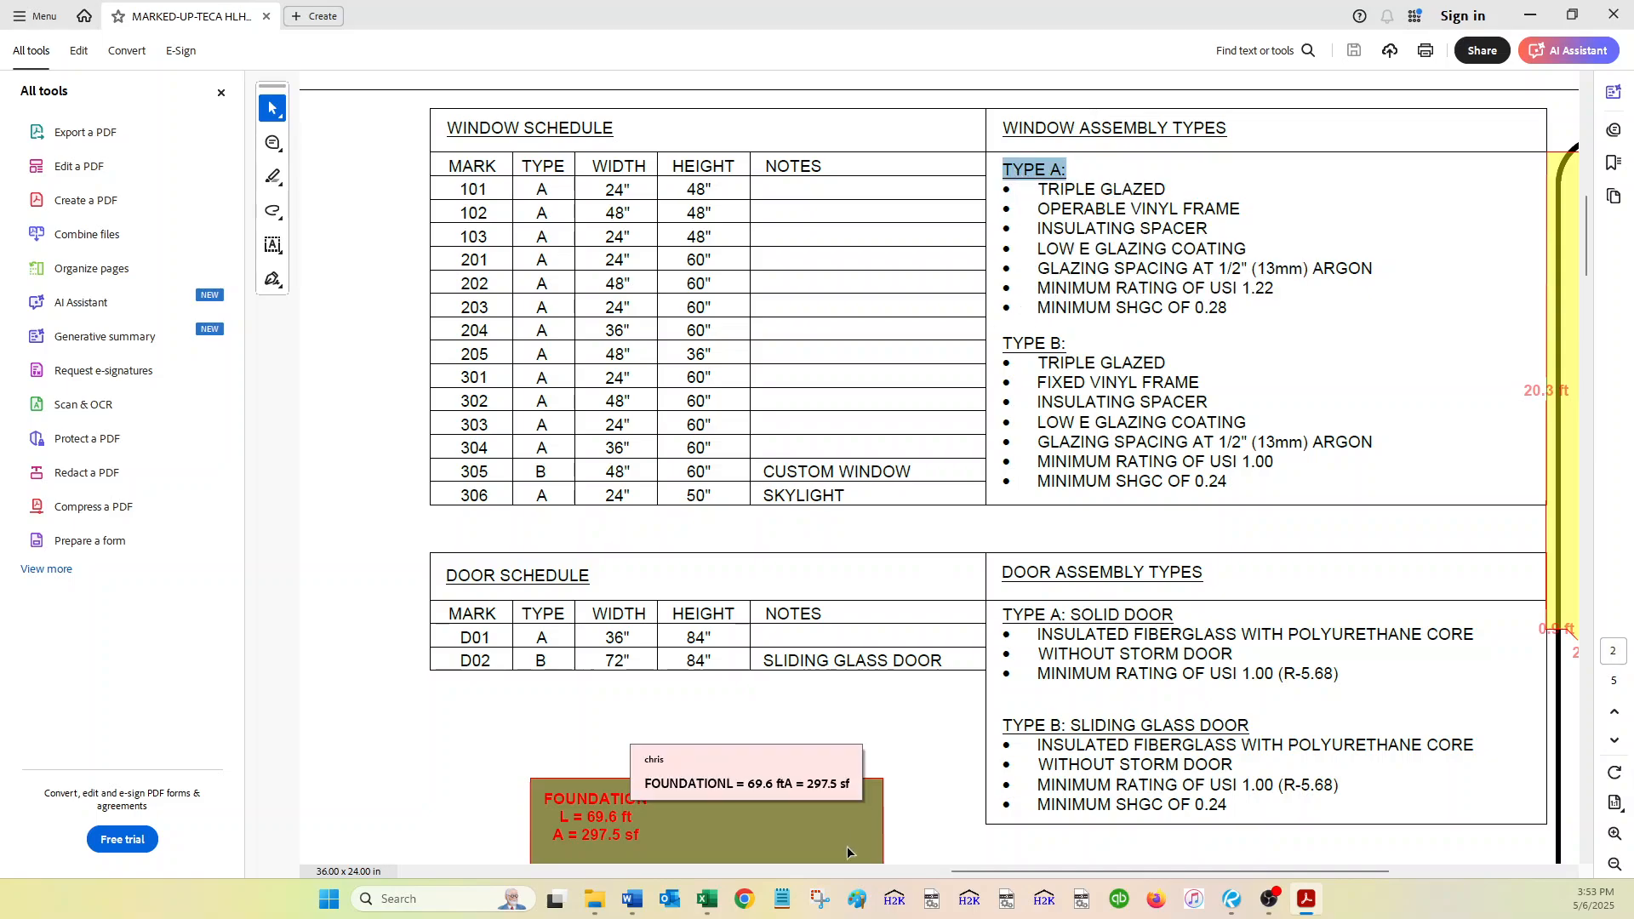
{"action": "left_click", "coordinate": [706, 899]}
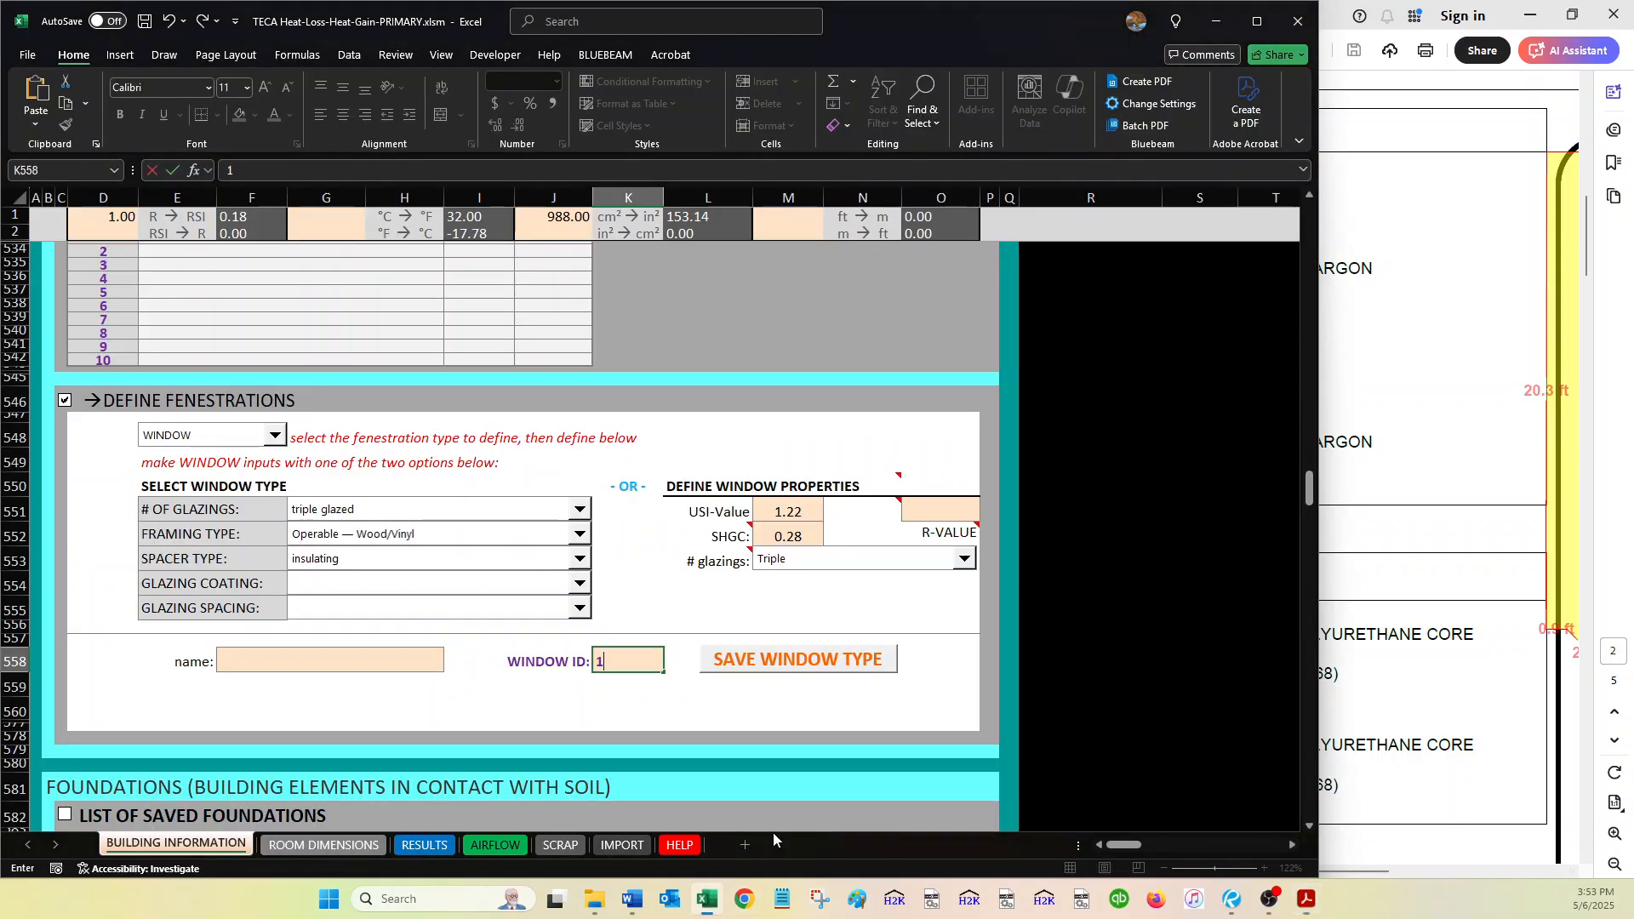
{"action": "left_click", "coordinate": [1343, 396]}
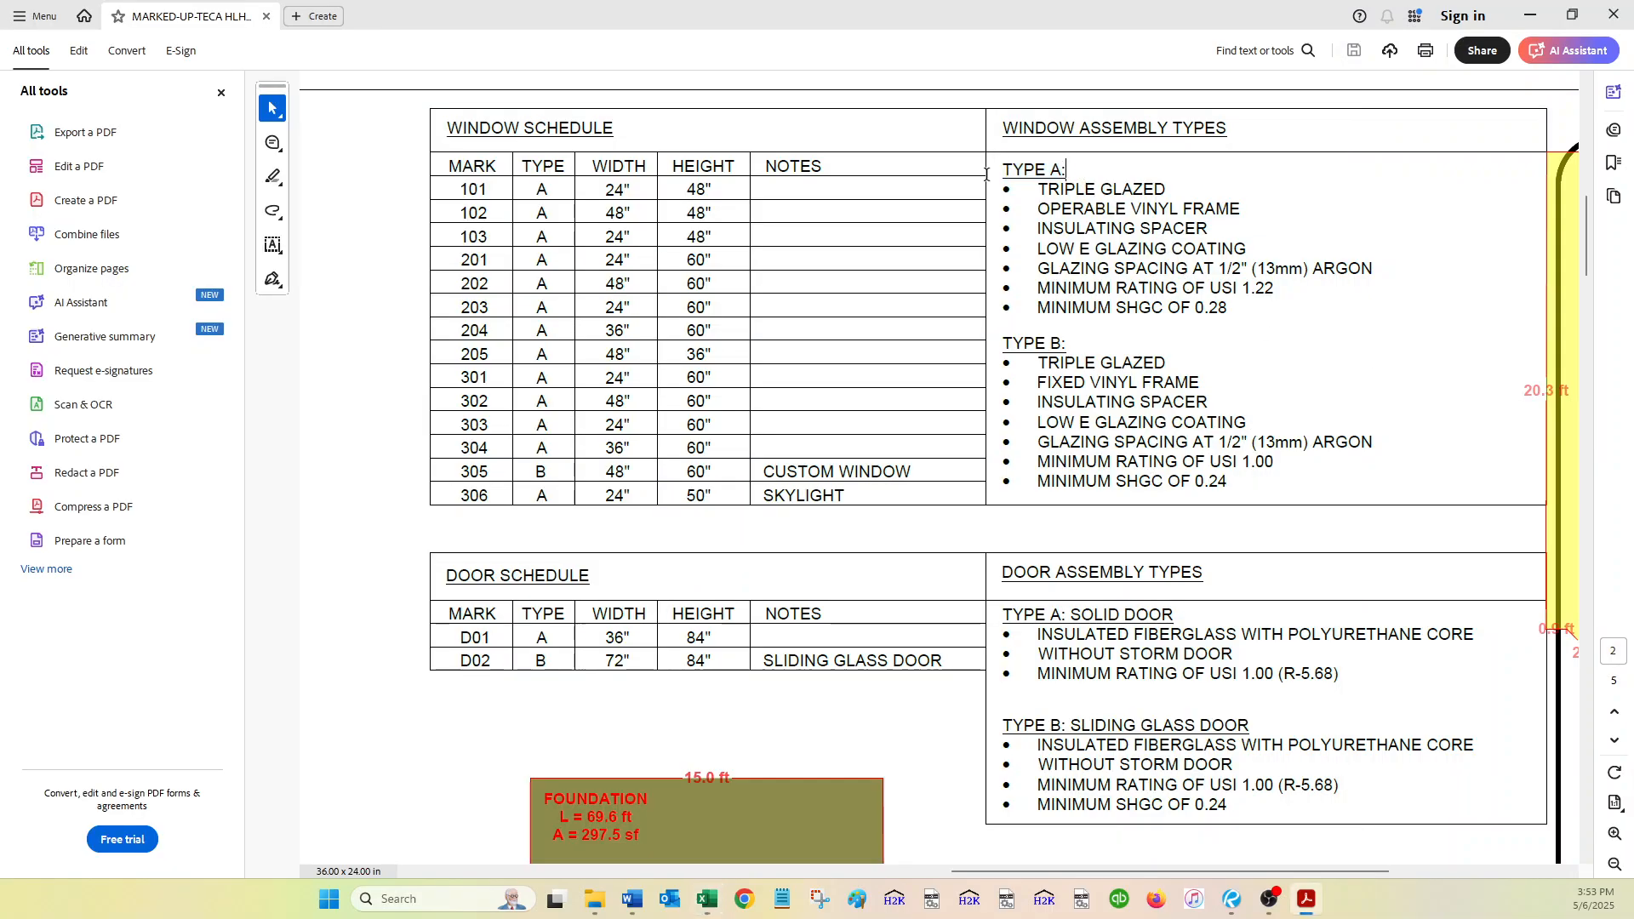
{"action": "left_click", "coordinate": [706, 899]}
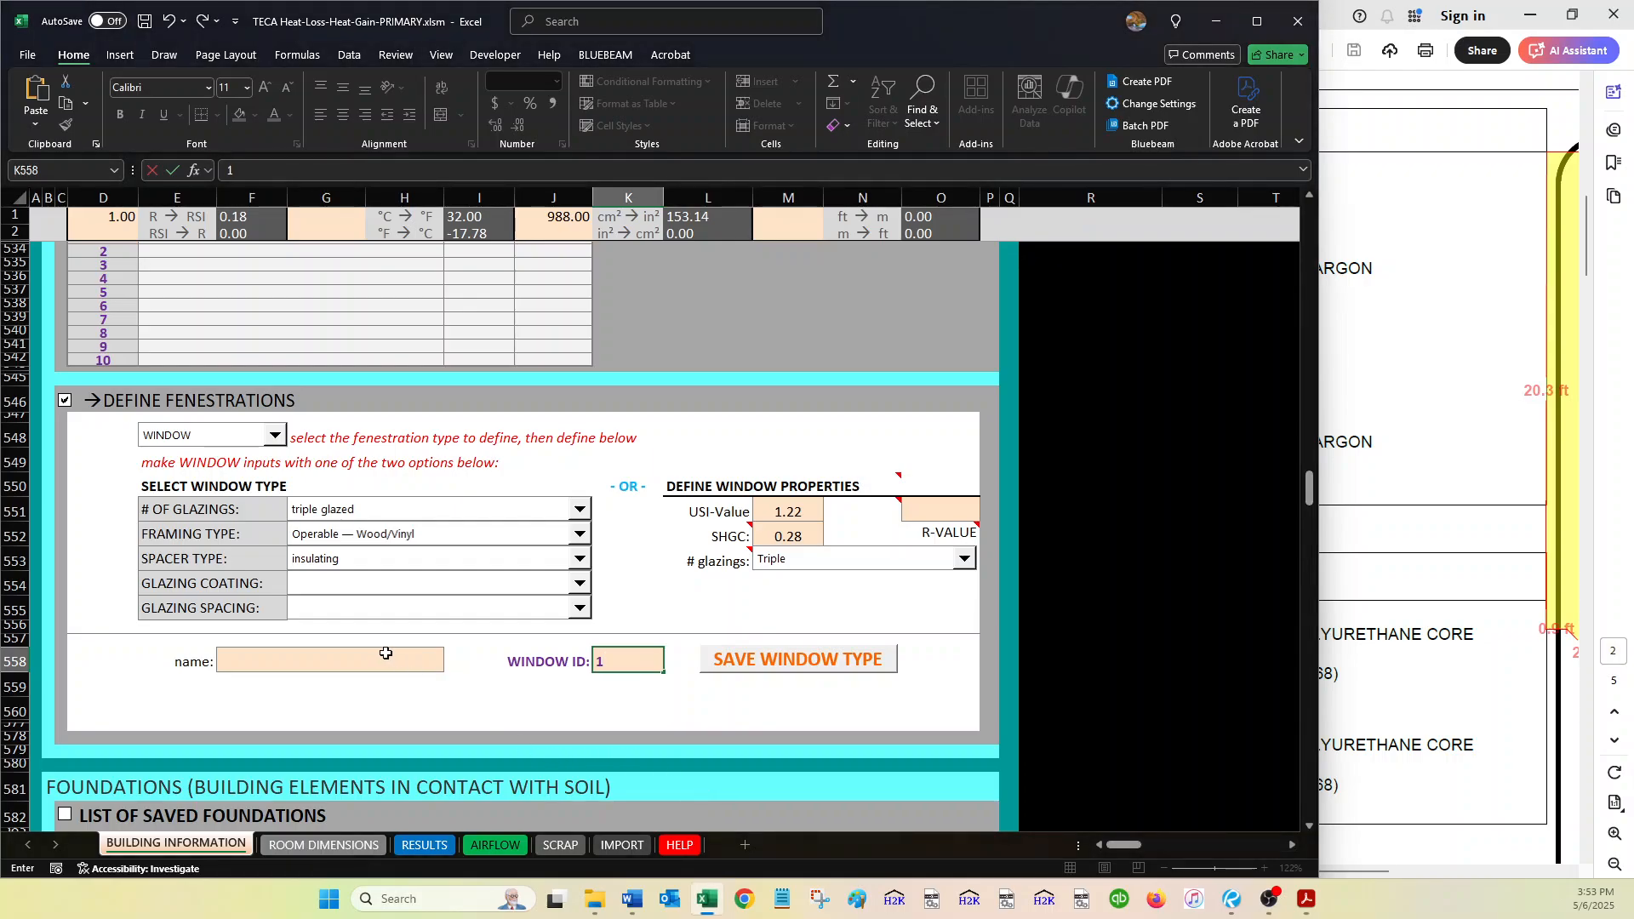
- Name the window TYPE A and save it as a window type
{"action": "type", "text": "TYPE"}
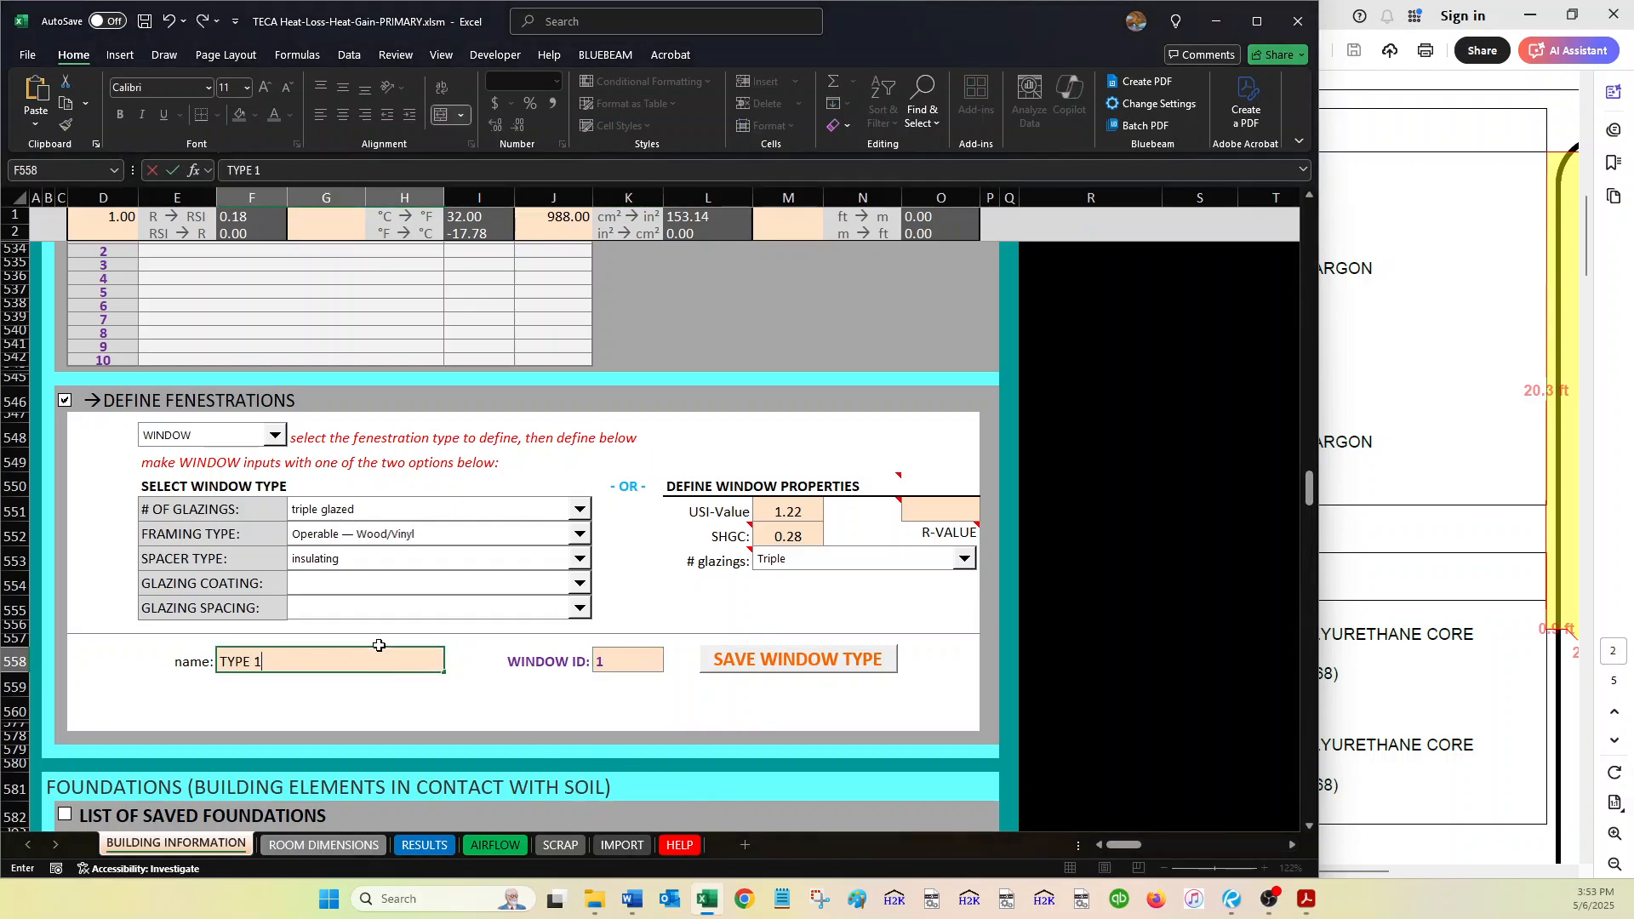
{"action": "type", "text": " A"}
{"action": "key", "text": "Return"}
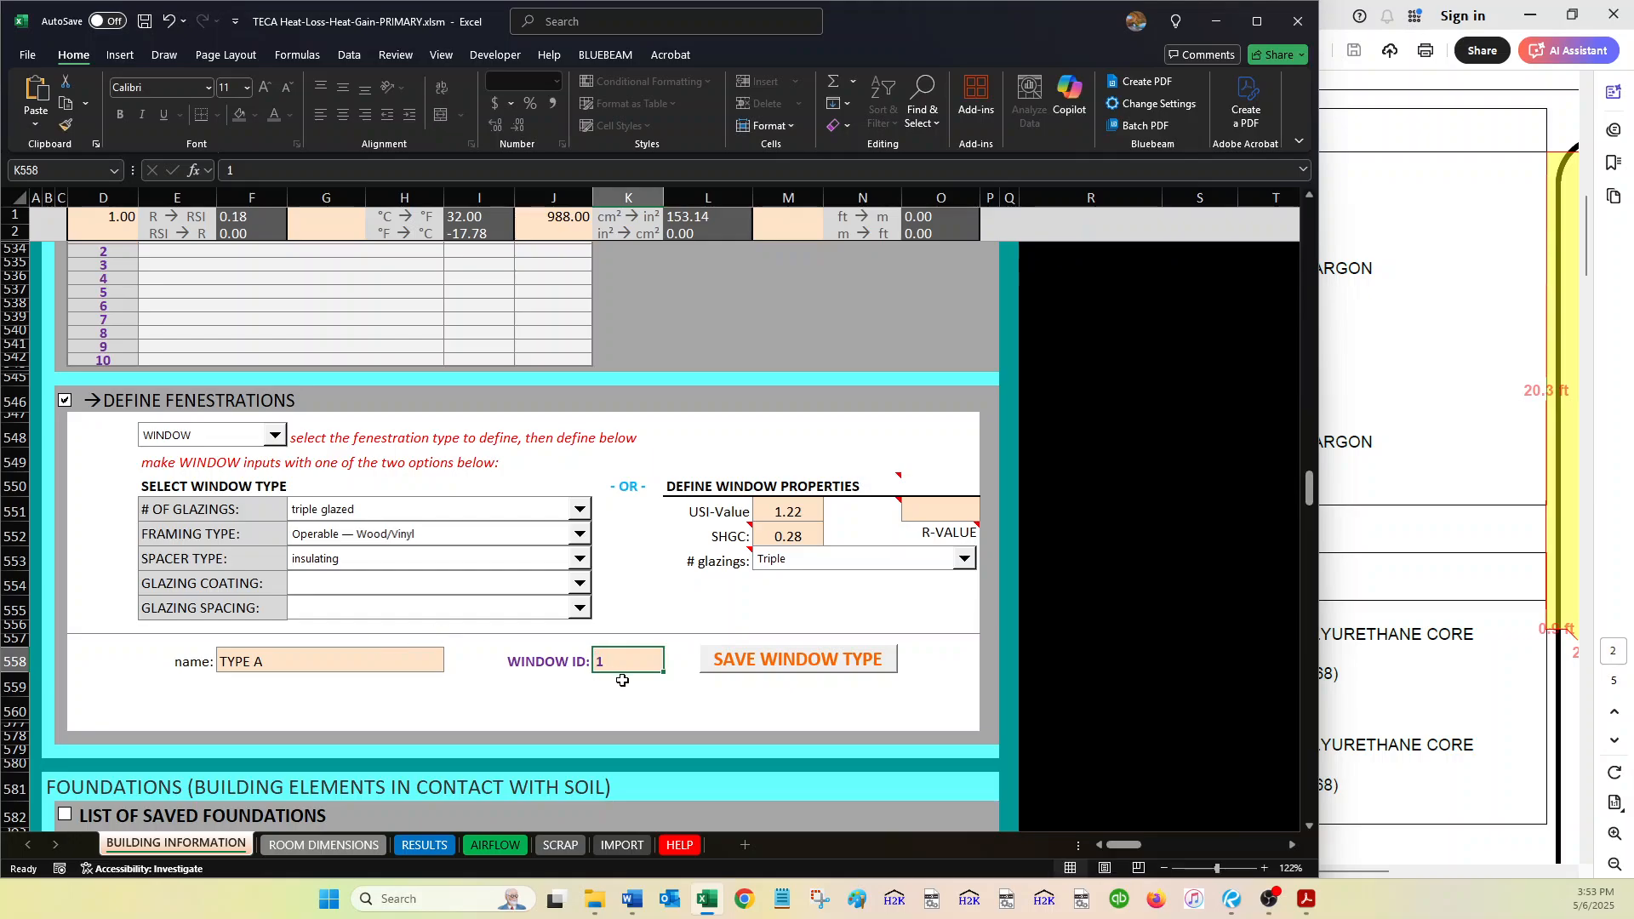
{"action": "left_click", "coordinate": [766, 661]}
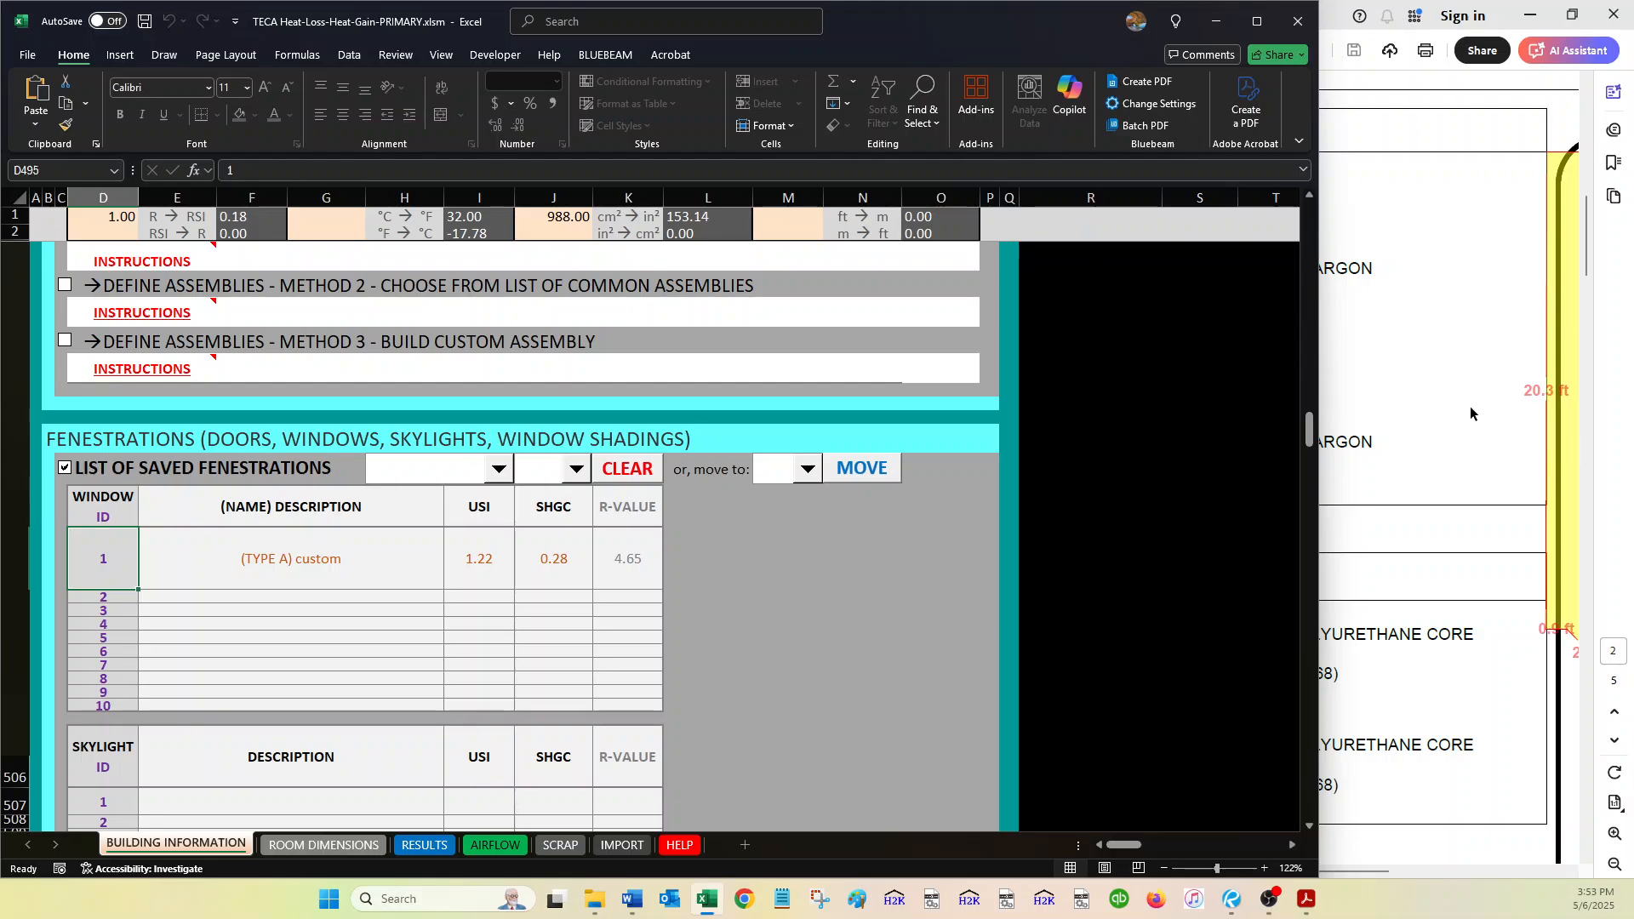
- Look up the Type B window's glazing, USI and SHGC ratings in the PDF drawing
{"action": "left_click", "coordinate": [1447, 388]}
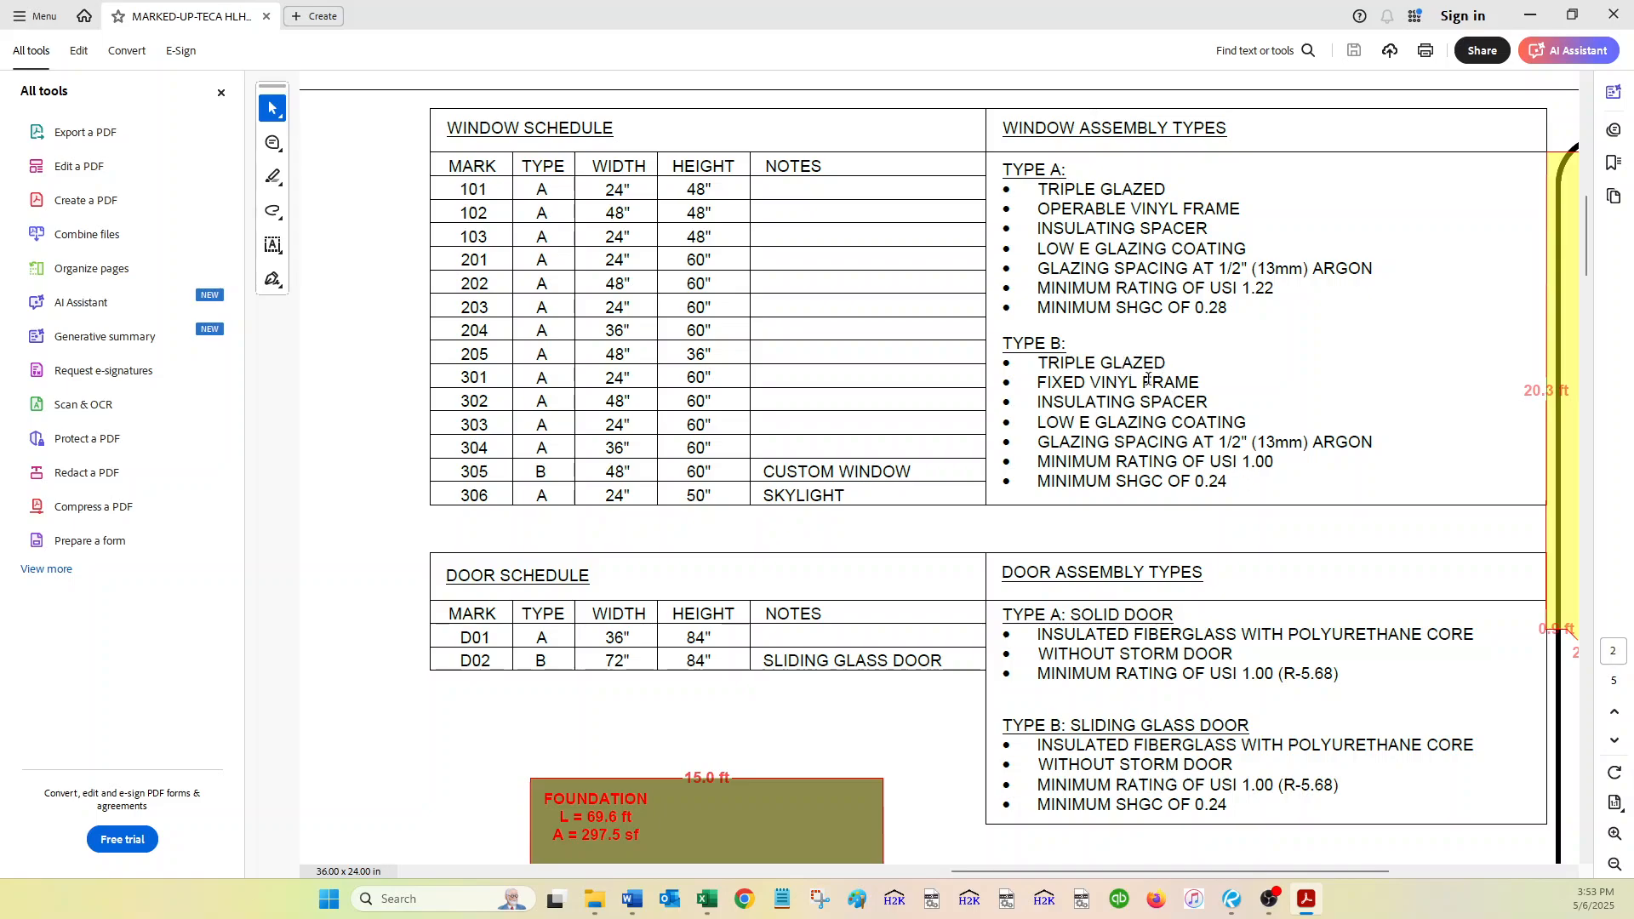
{"action": "left_click_drag", "start_coordinate": [1255, 446], "coordinate": [1258, 466]}
{"action": "left_click", "coordinate": [1248, 471]}
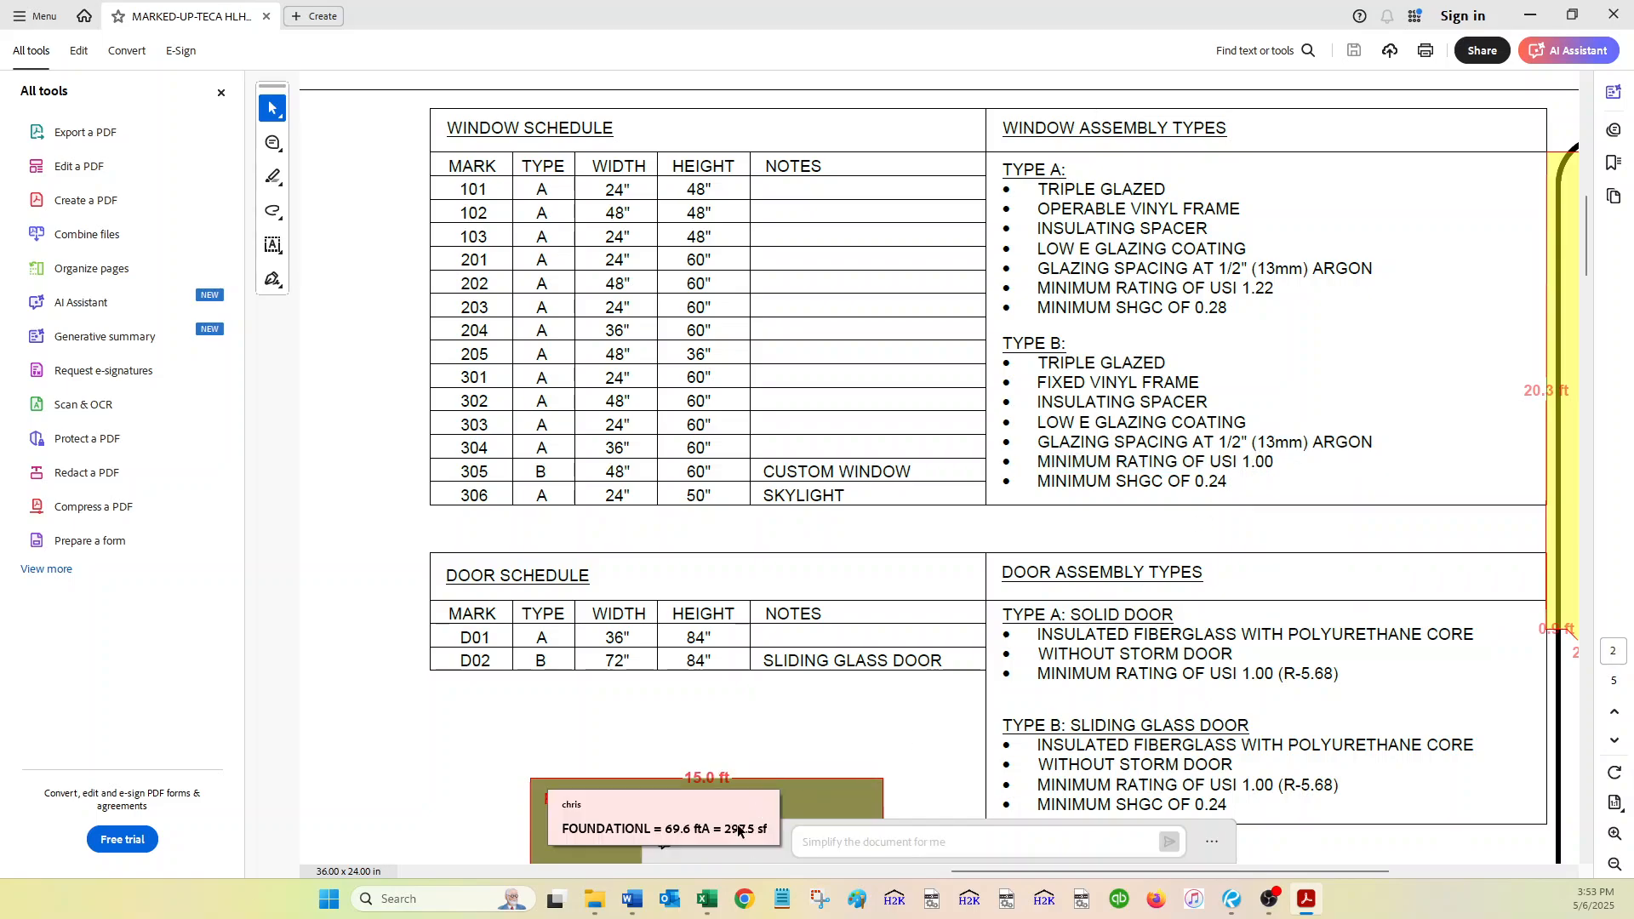
- Return to the Excel workbook and set the window properties to a USI-Value of 1.00 and an SHGC of 0.24
{"action": "left_click", "coordinate": [706, 899]}
{"action": "scroll", "coordinate": [694, 599], "scroll_direction": "down", "scroll_amount": 12}
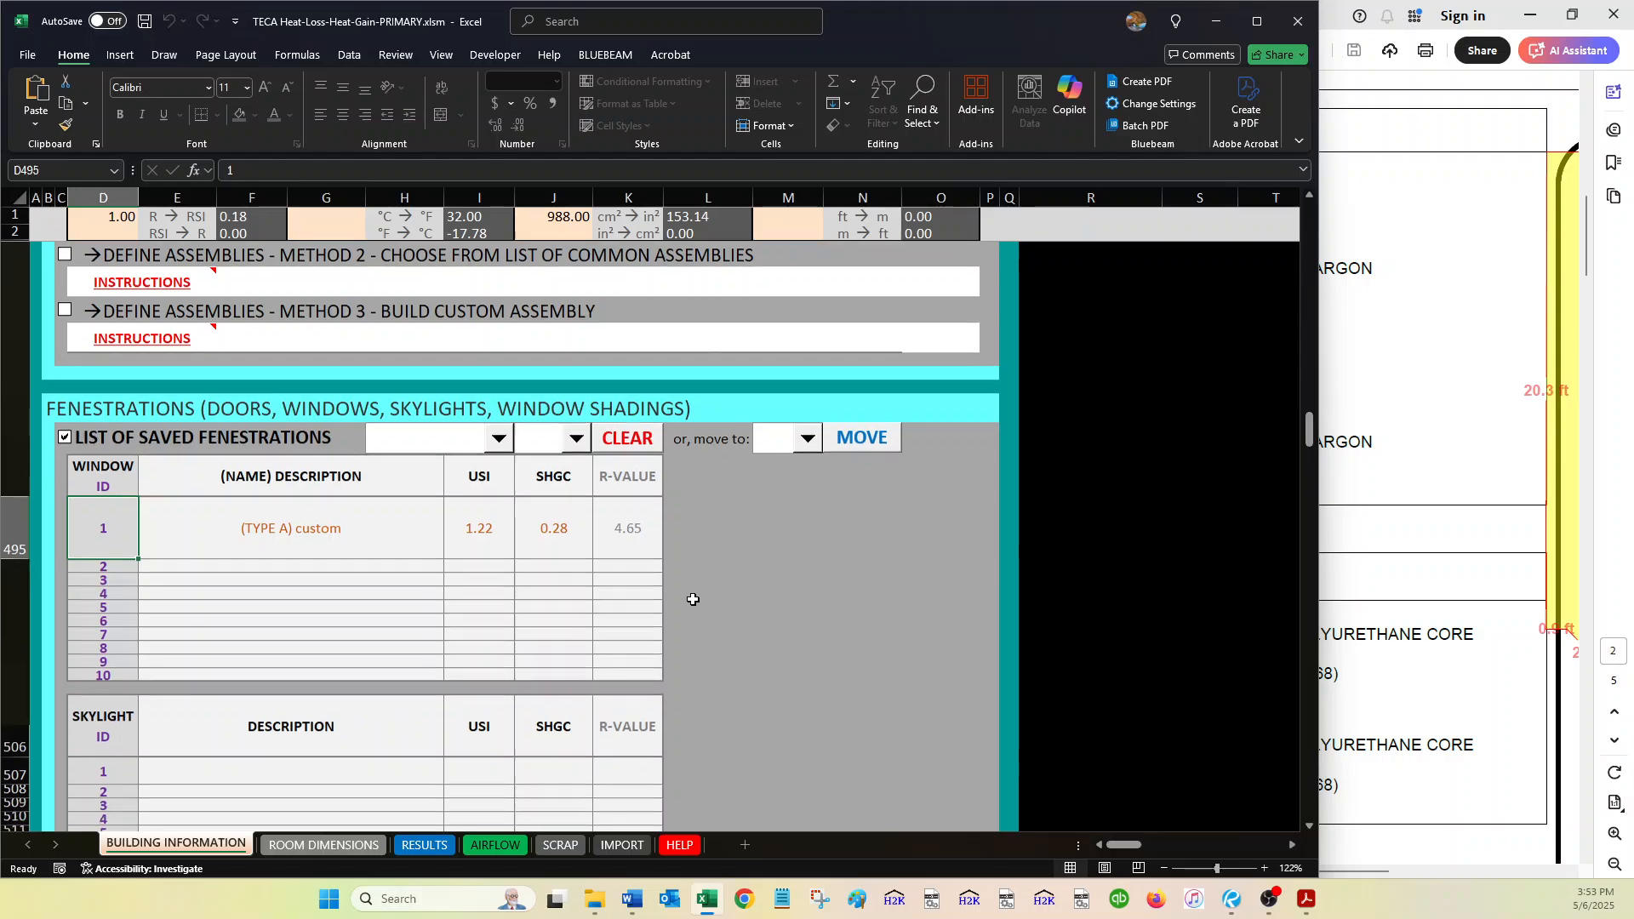
{"action": "left_click", "coordinate": [778, 626]}
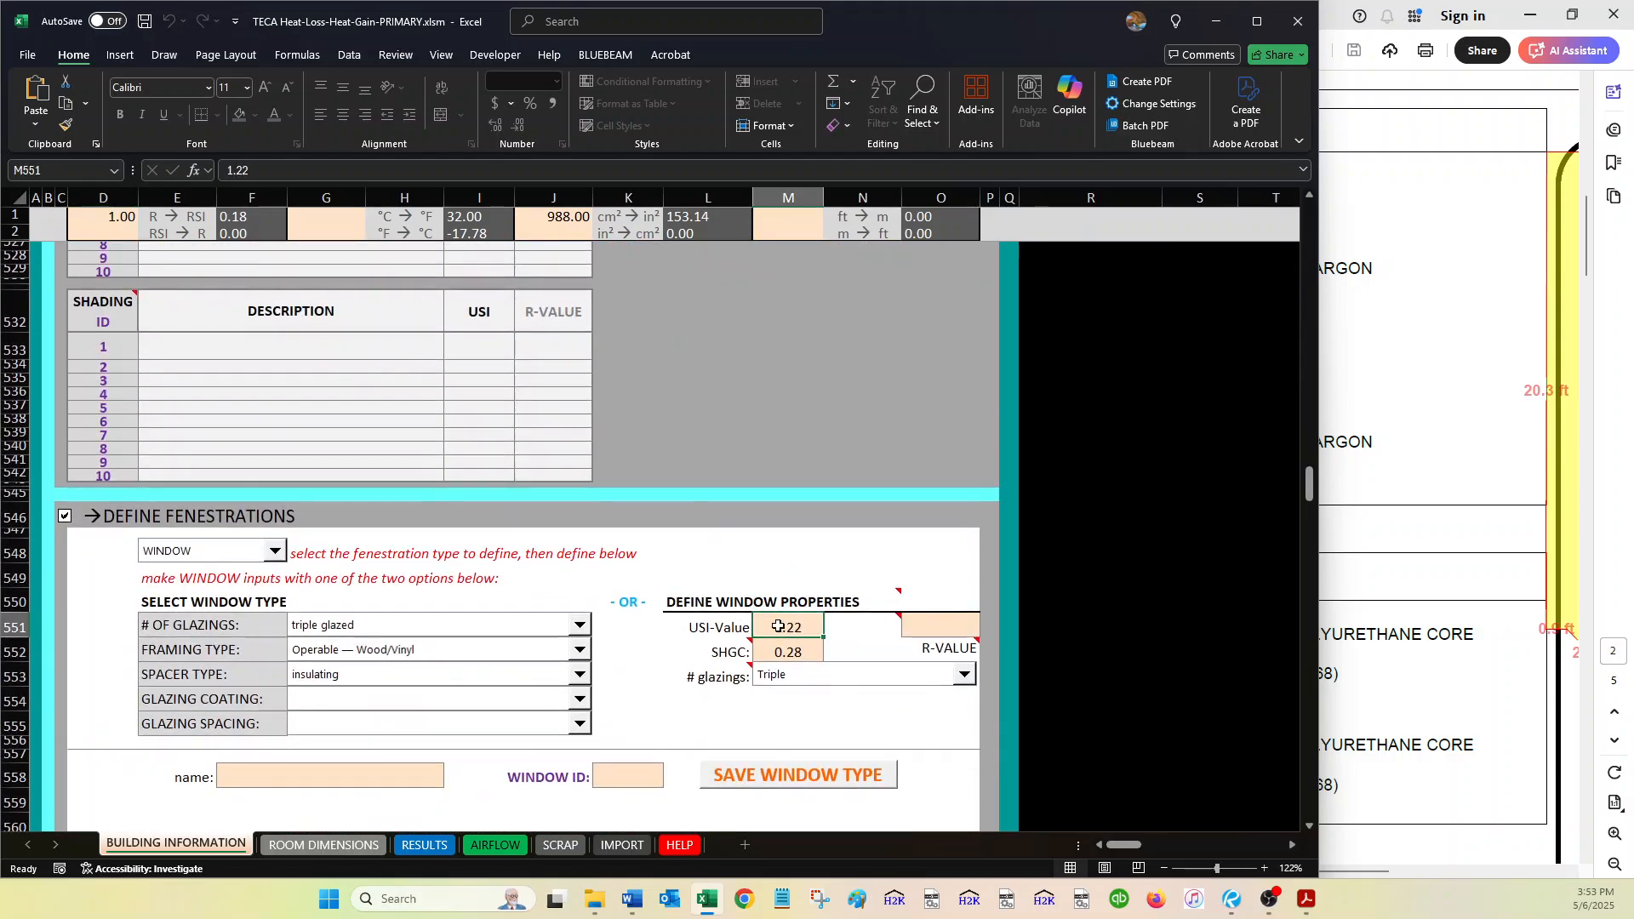
{"action": "type", "text": "1.0"}
{"action": "key", "text": "Return"}
{"action": "type", "text": "0.24"}
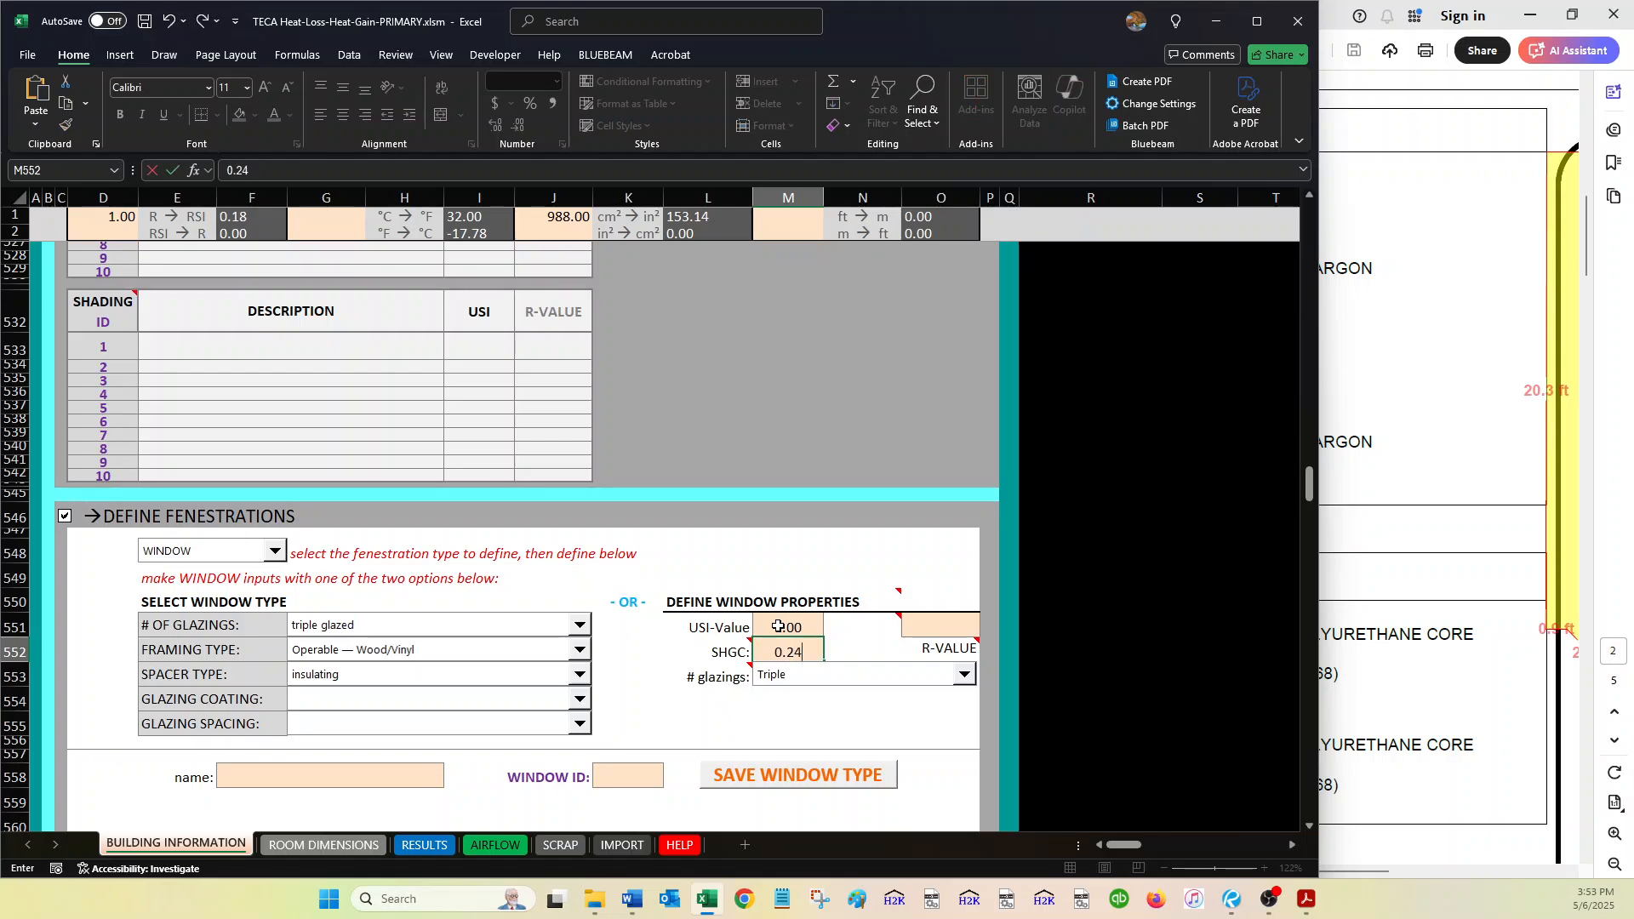
{"action": "key", "text": "Return"}
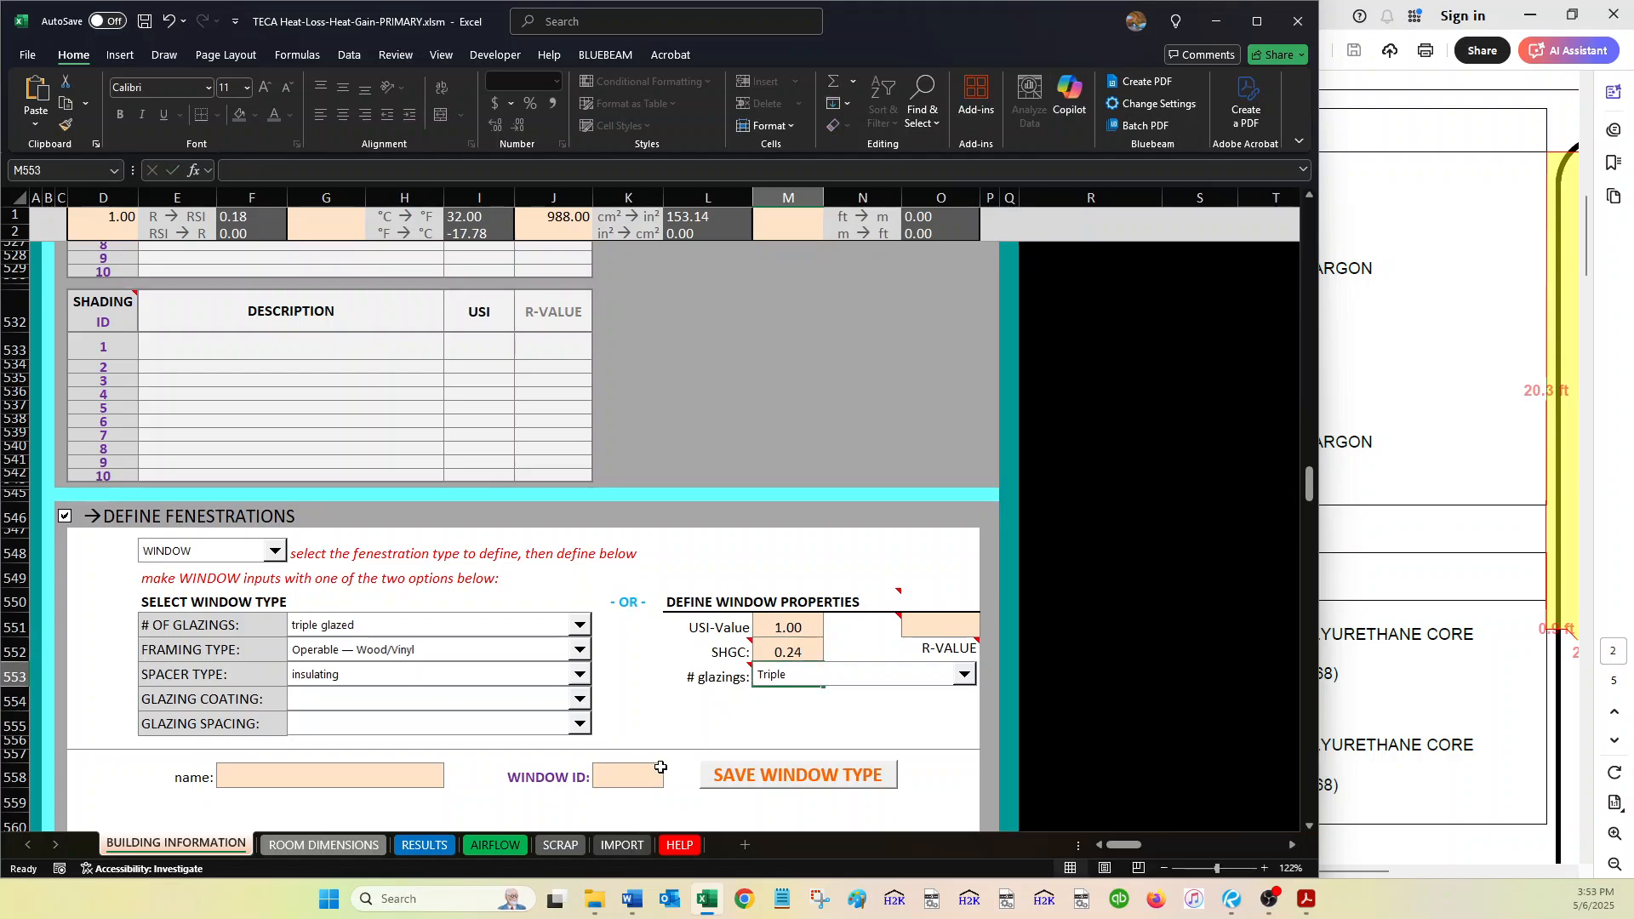
- Set the window ID to 2 and name the window TYPE B
{"action": "left_click", "coordinate": [630, 774]}
{"action": "type", "text": "2"}
{"action": "left_click", "coordinate": [363, 776]}
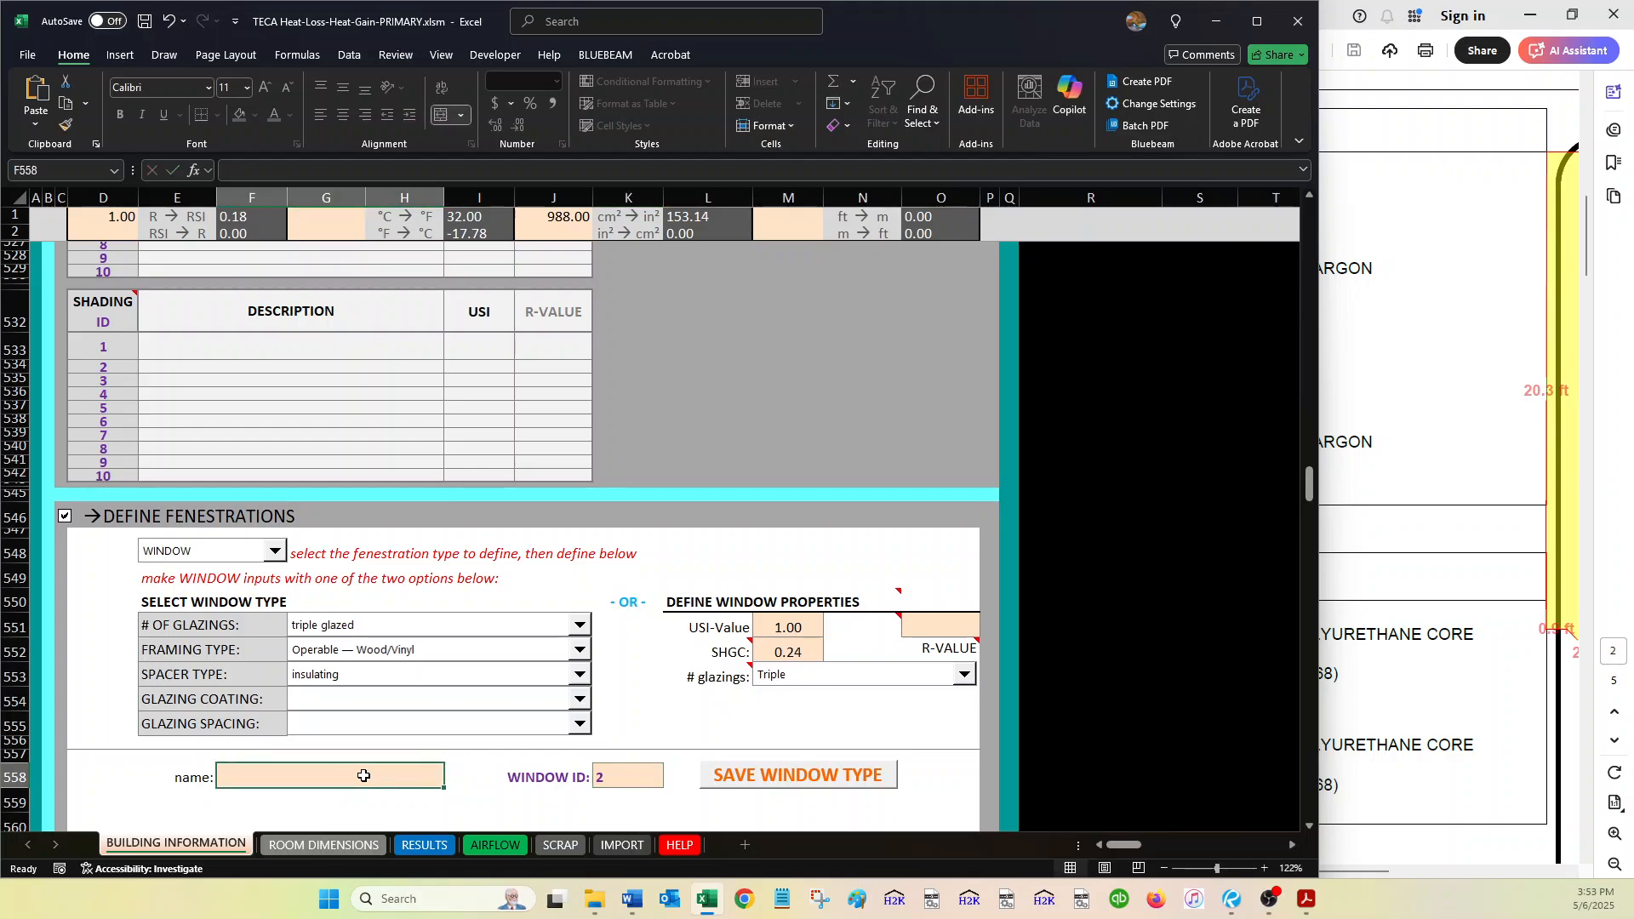
{"action": "type", "text": "TYPE B"}
{"action": "key", "text": "Return"}
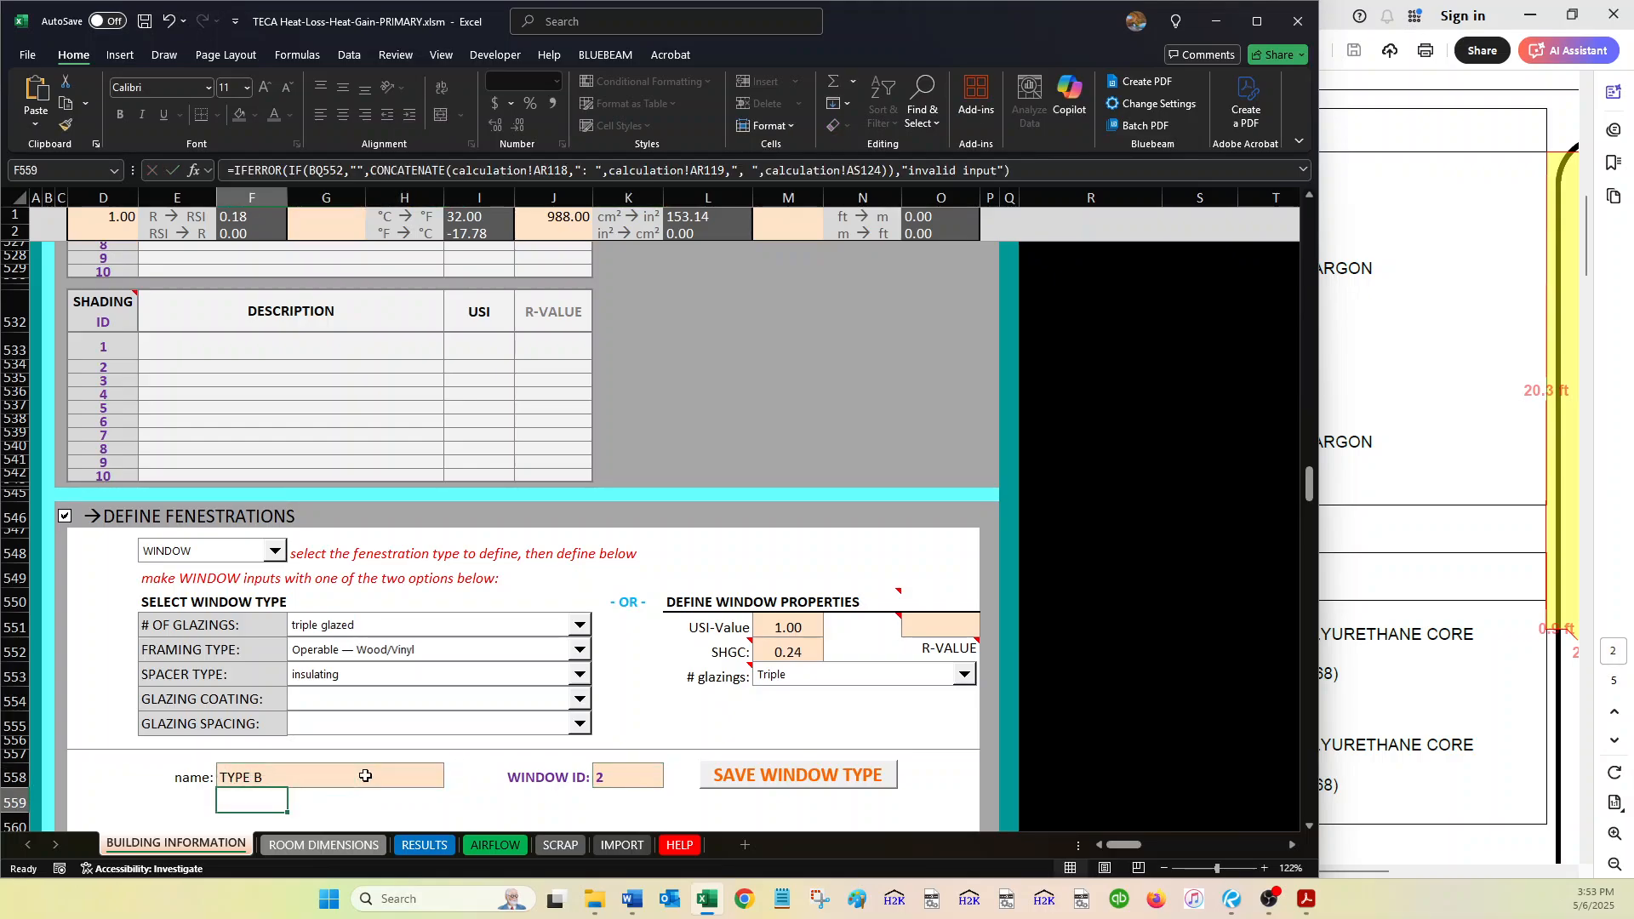
- Check the Type B specification in the PDF drawing, save TYPE B as a window type in the Excel workbook and review the saved windows
{"action": "left_click", "coordinate": [1333, 416]}
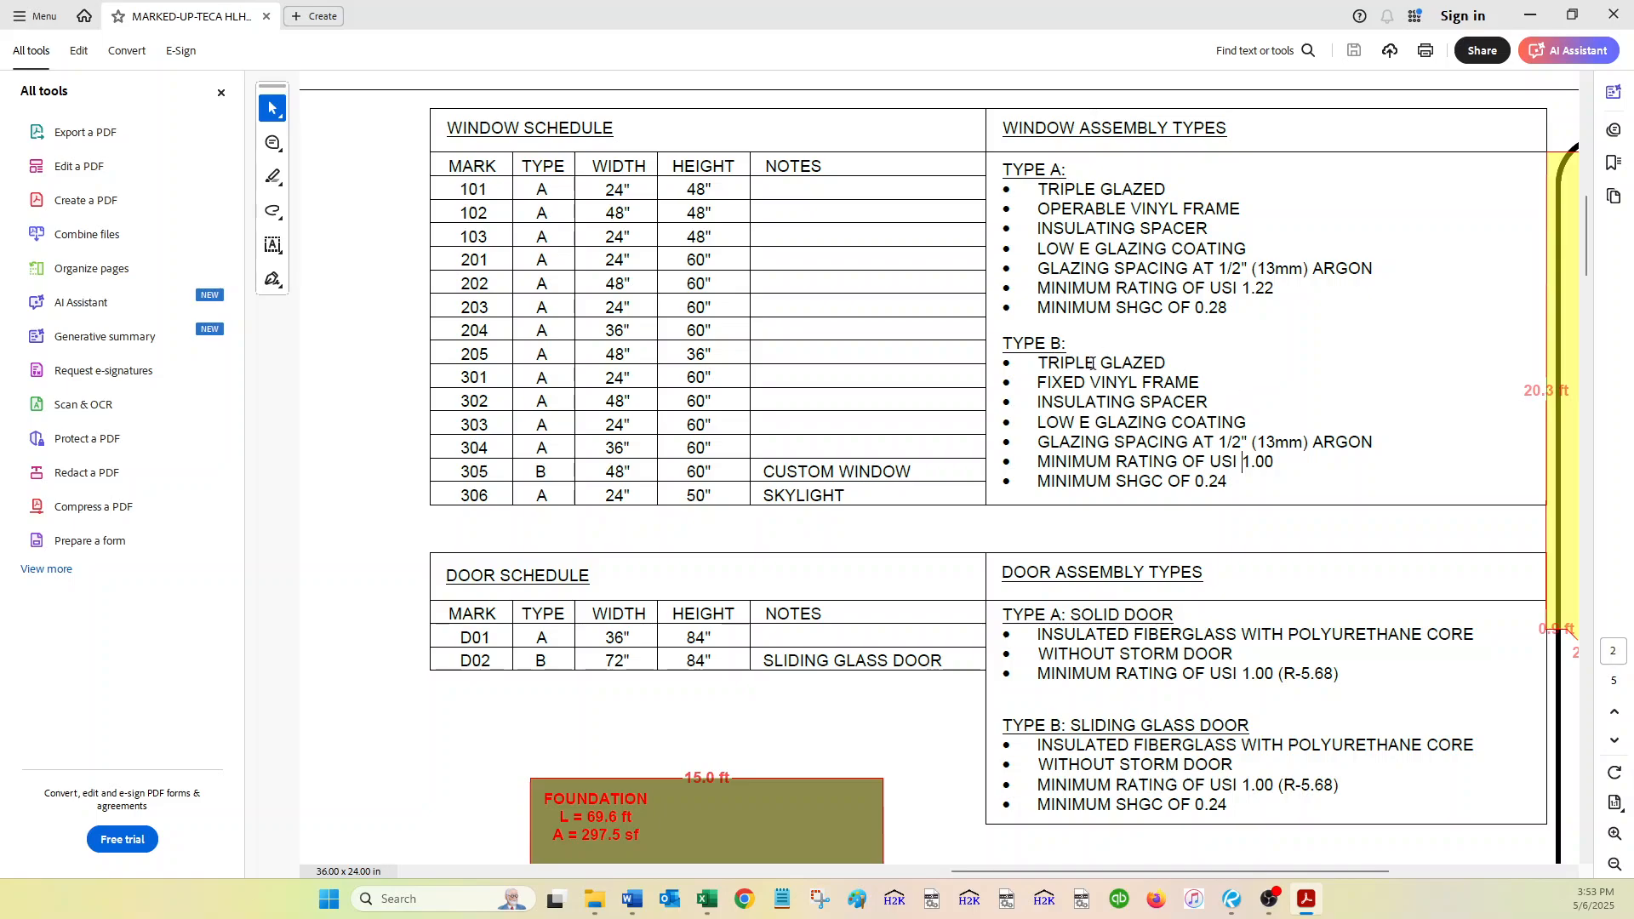
{"action": "left_click", "coordinate": [707, 898]}
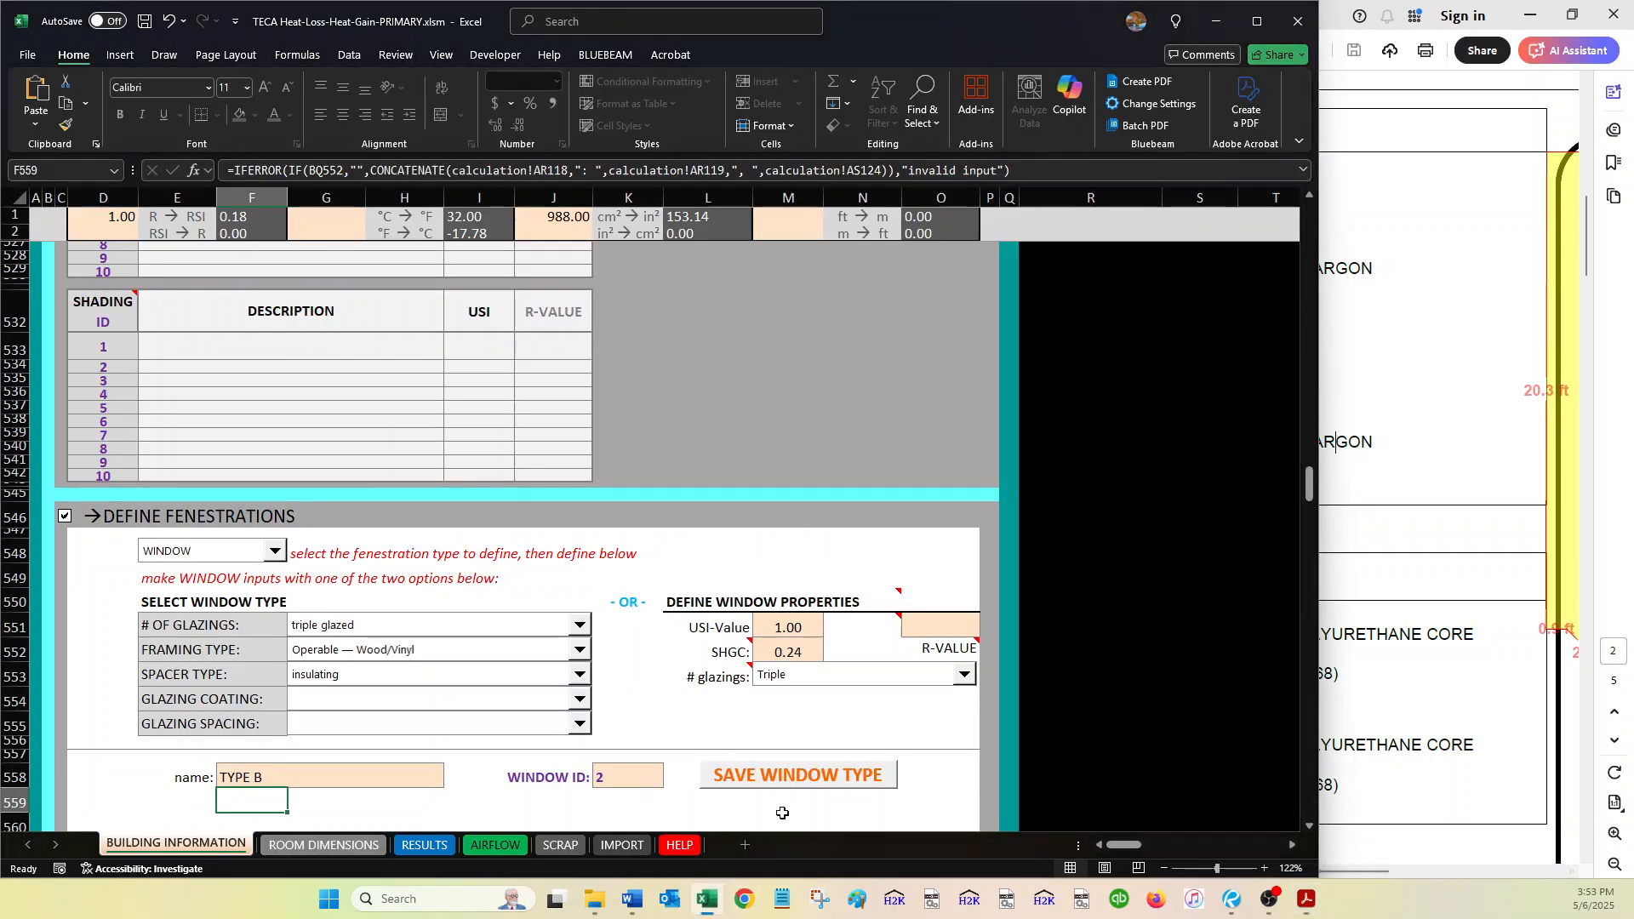
{"action": "left_click", "coordinate": [848, 774]}
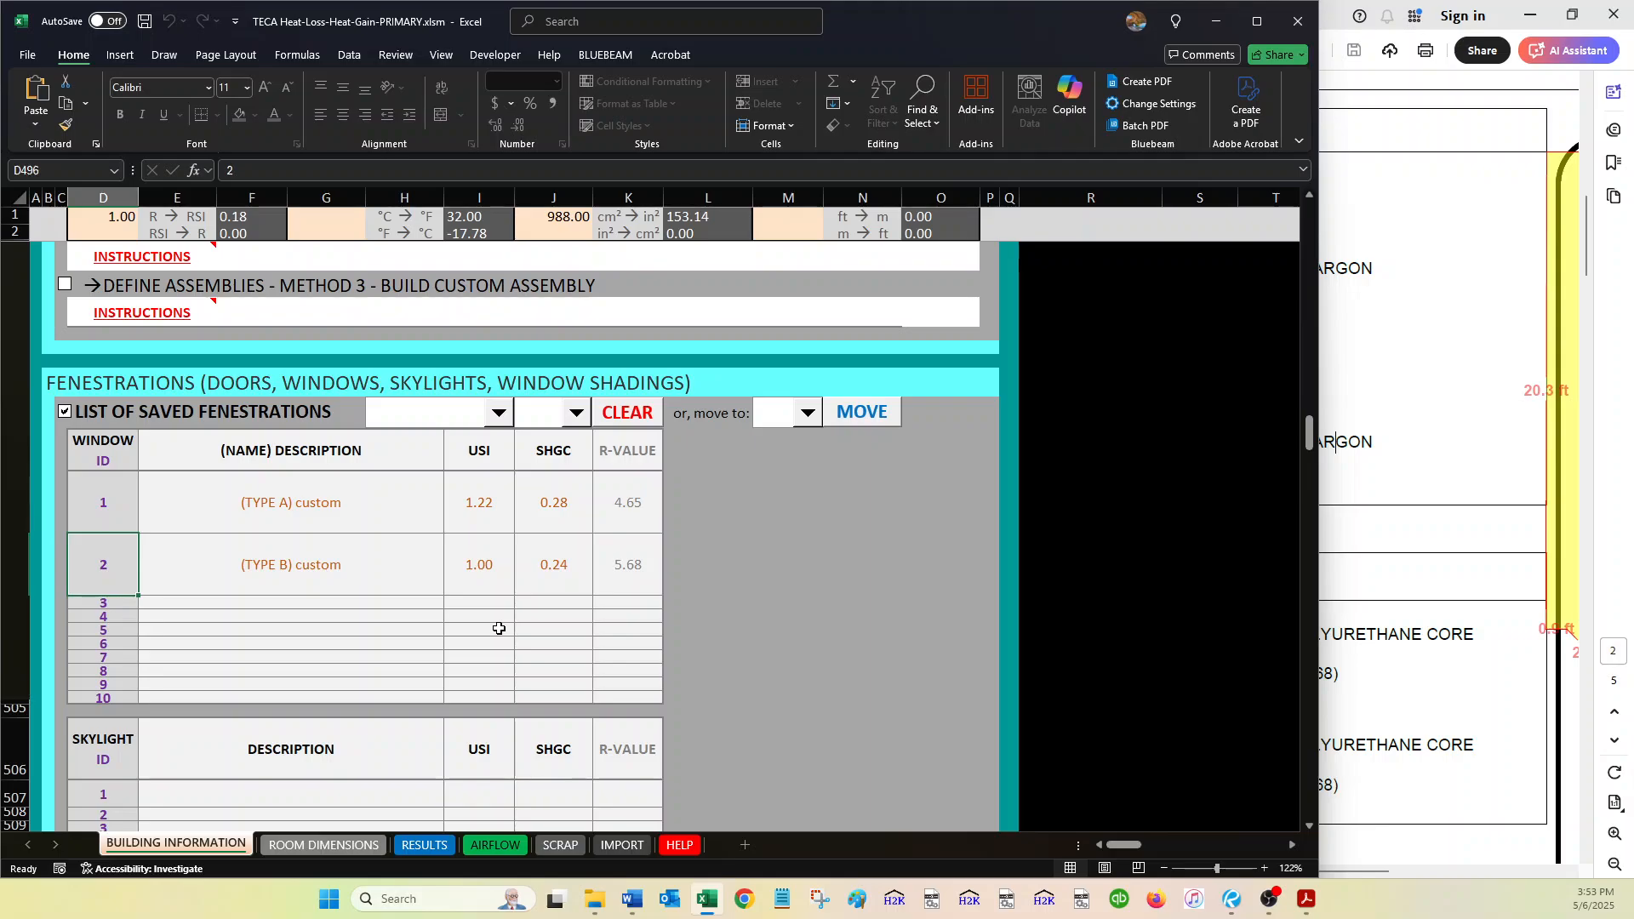
{"action": "left_click_drag", "start_coordinate": [89, 498], "coordinate": [628, 572]}
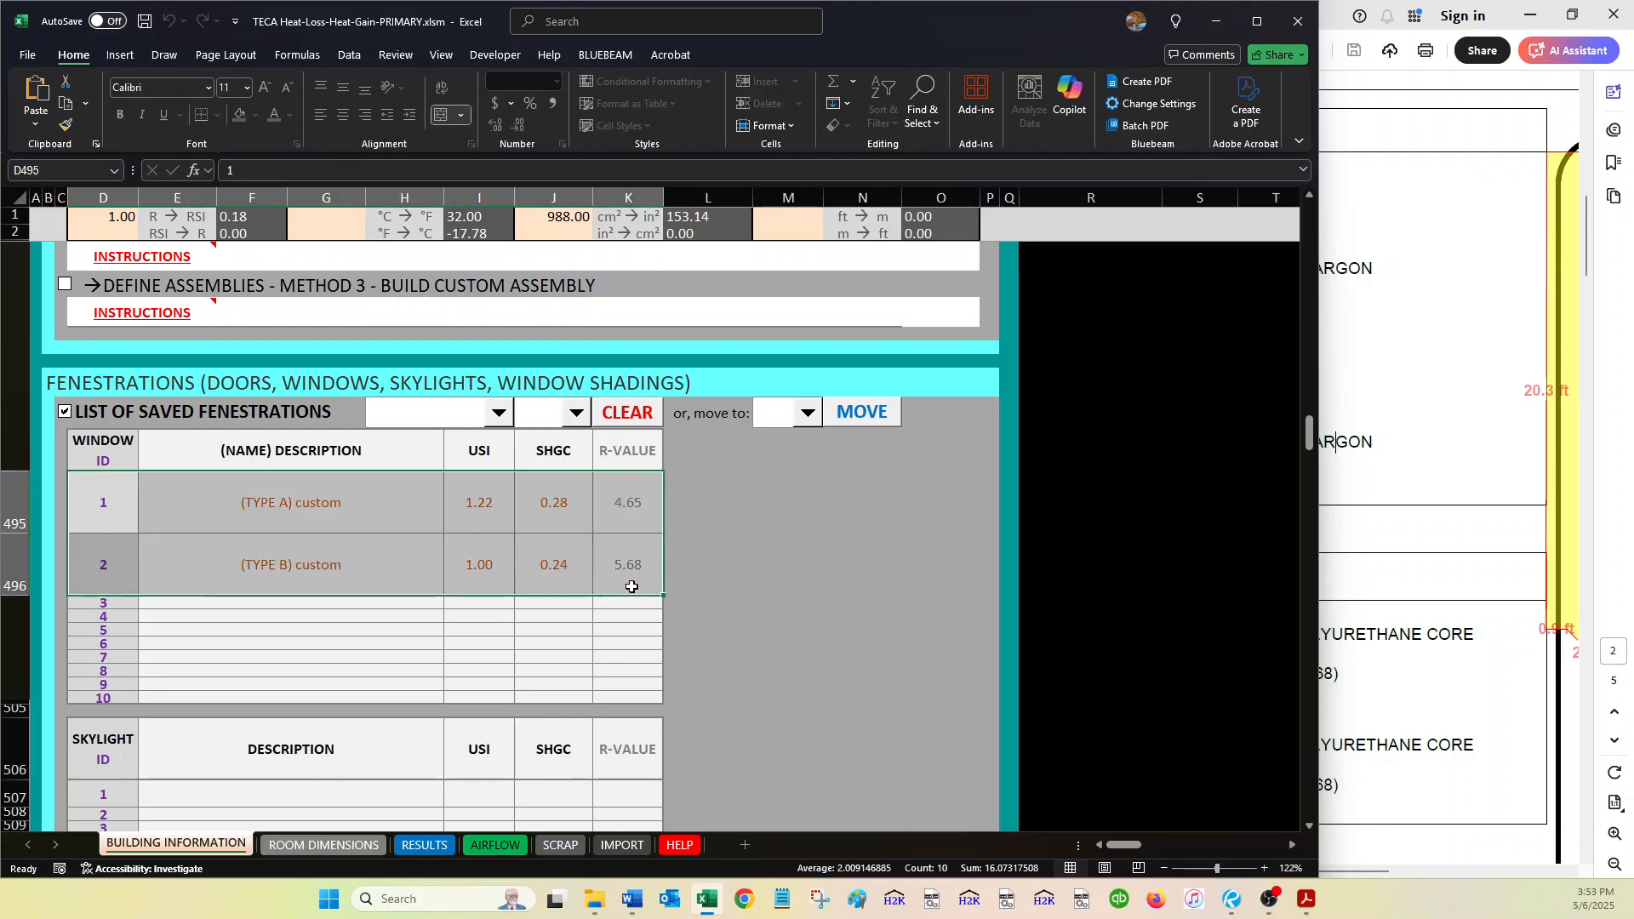
{"action": "scroll", "coordinate": [632, 587], "scroll_direction": "down", "scroll_amount": 2}
{"action": "scroll", "coordinate": [632, 586], "scroll_direction": "down", "scroll_amount": 9}
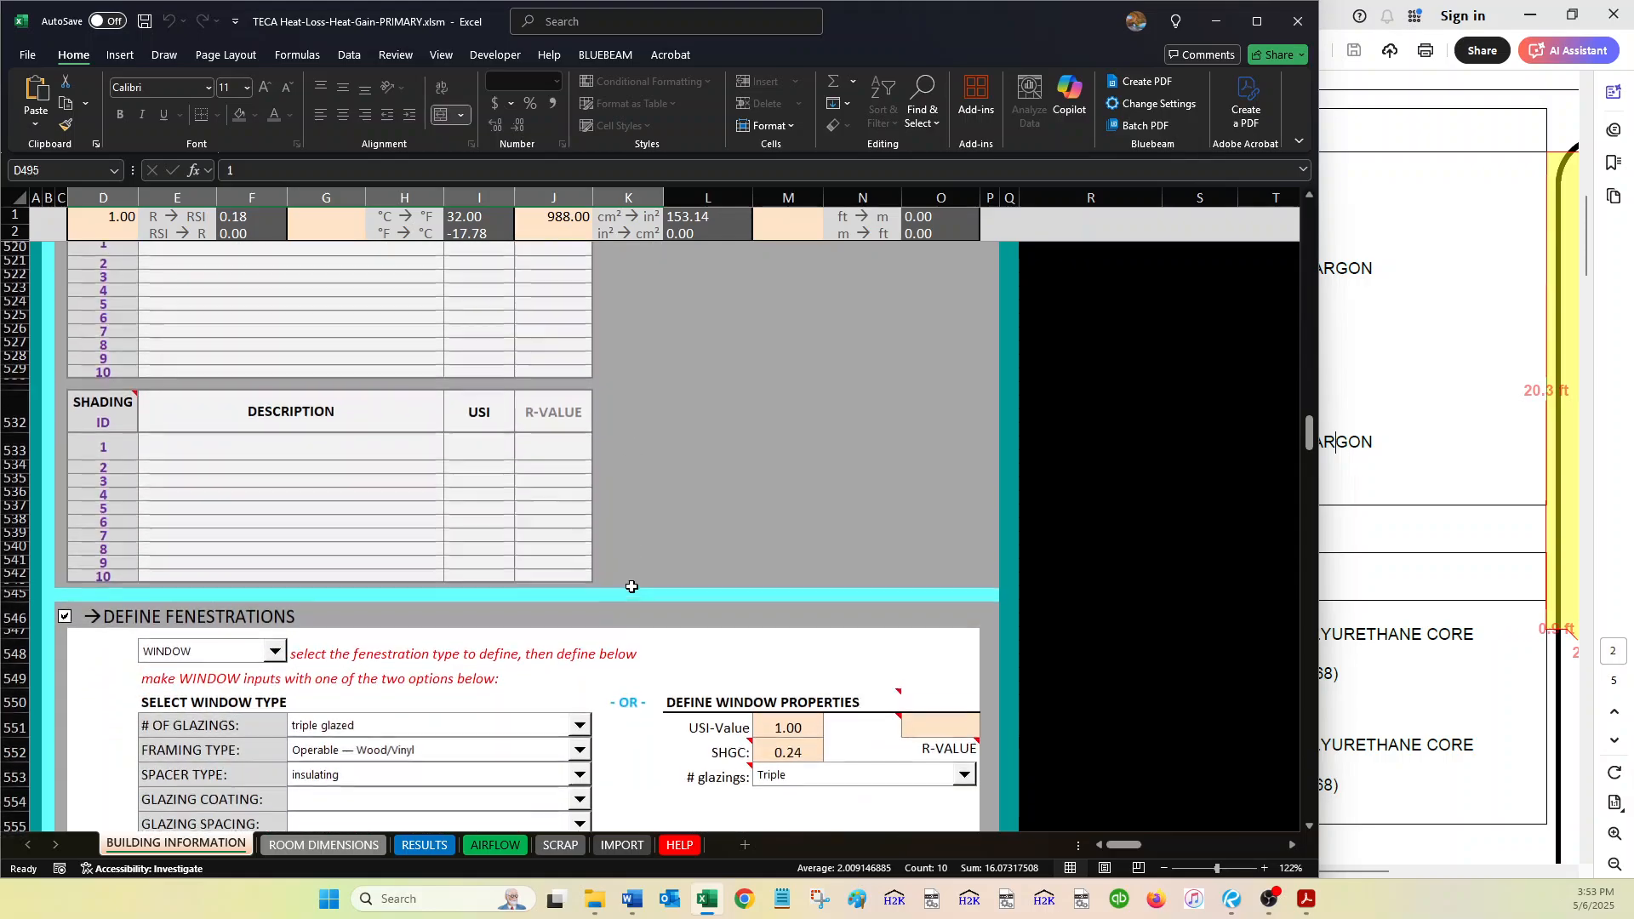
{"action": "scroll", "coordinate": [631, 586], "scroll_direction": "down", "scroll_amount": 1}
- Switch to the PDF drawing and locate skylight 306 in the window schedule and on the floor plan
{"action": "left_click", "coordinate": [1429, 489]}
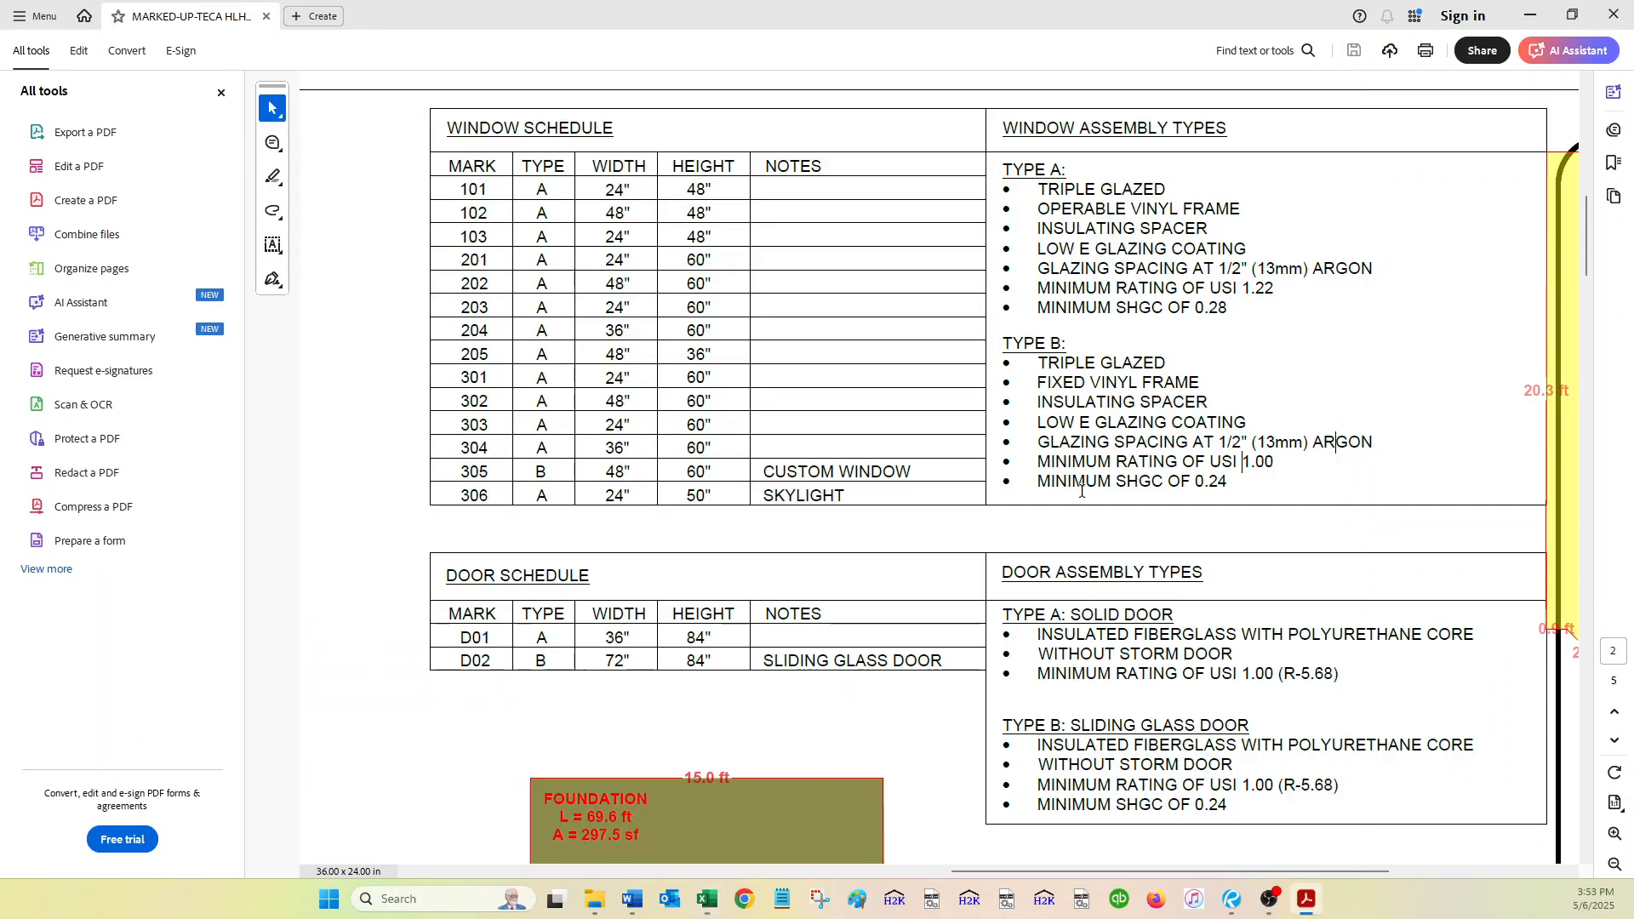
{"action": "left_click_drag", "start_coordinate": [453, 496], "coordinate": [817, 487]}
{"action": "left_click", "coordinate": [817, 487]}
{"action": "scroll", "coordinate": [817, 488], "scroll_direction": "down", "scroll_amount": 3}
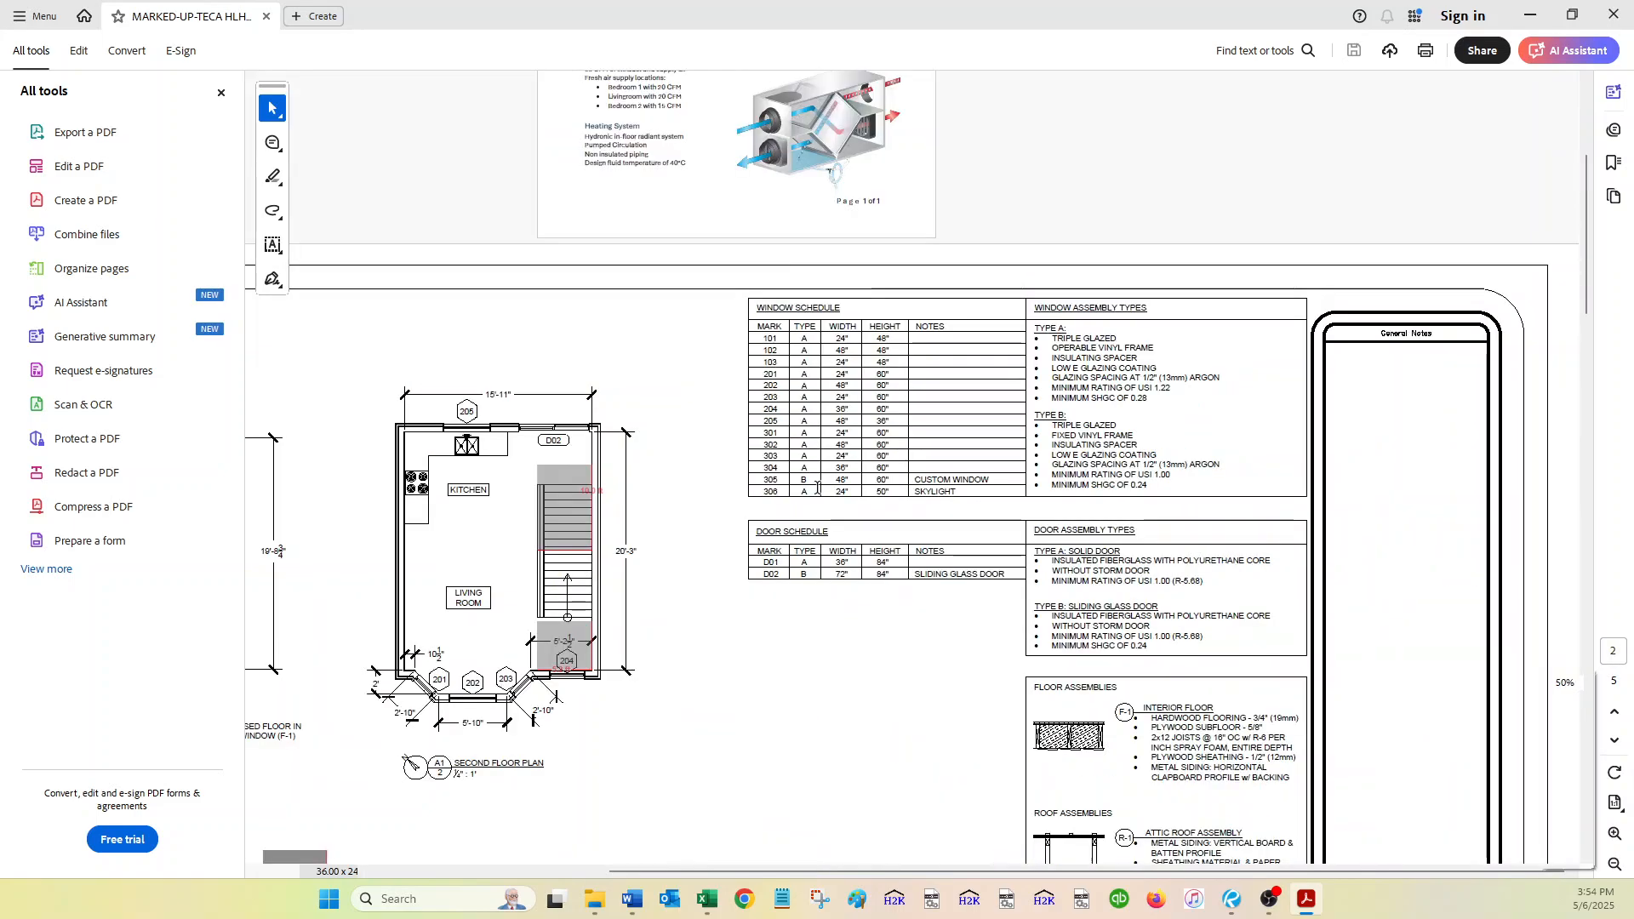
{"action": "scroll", "coordinate": [817, 487], "scroll_direction": "down", "scroll_amount": 5}
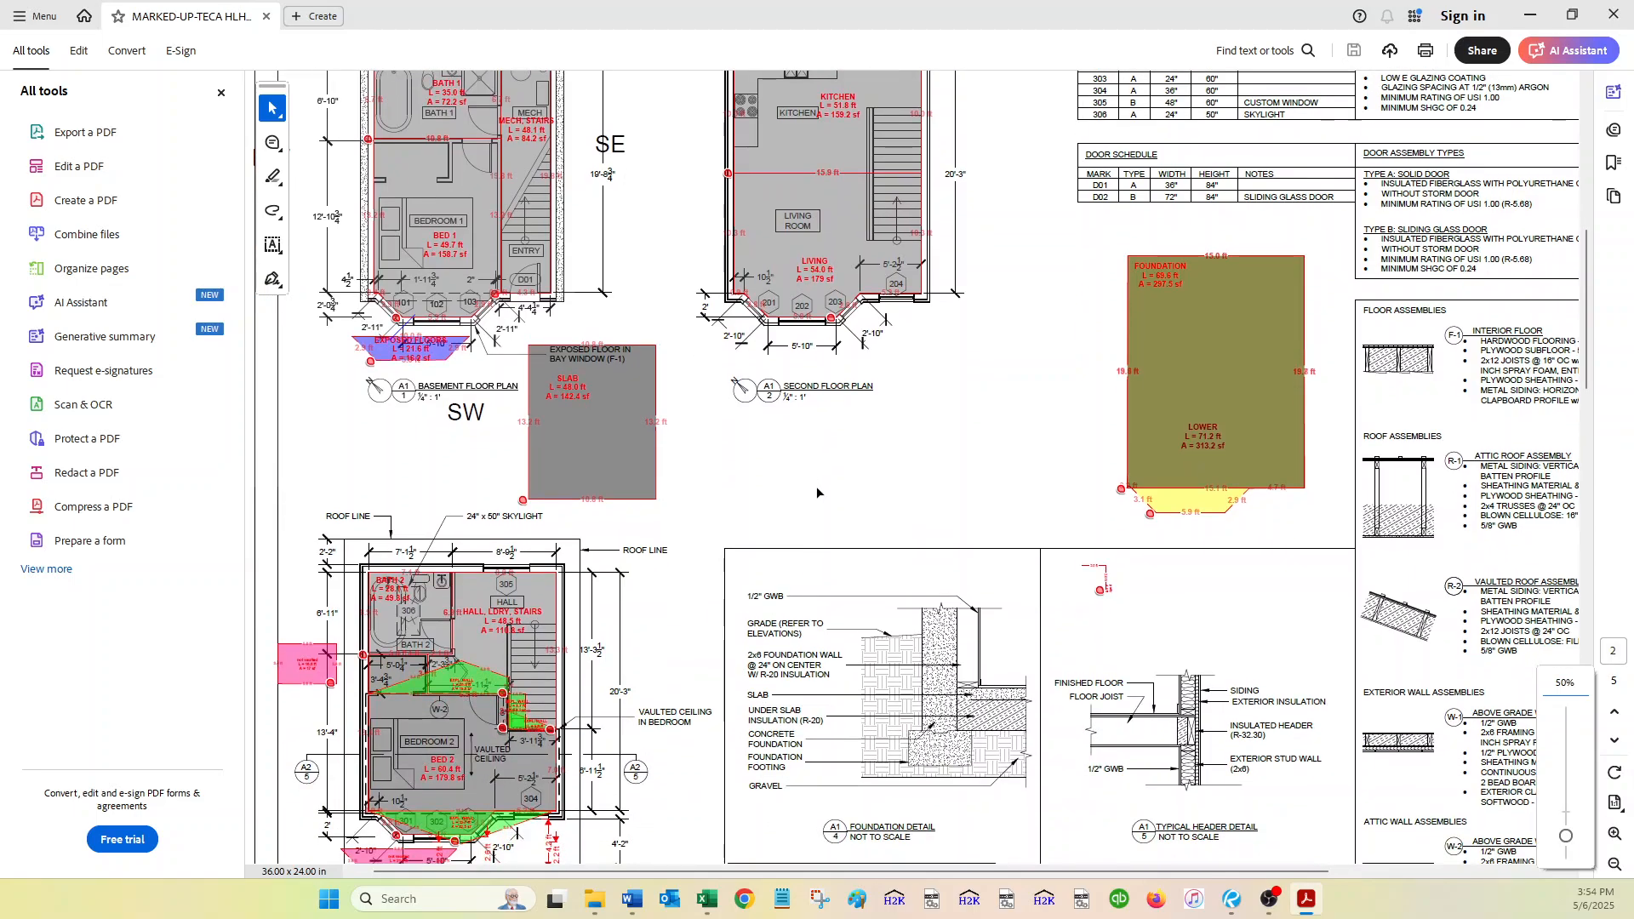
{"action": "scroll", "coordinate": [766, 594], "scroll_direction": "up", "scroll_amount": 2}
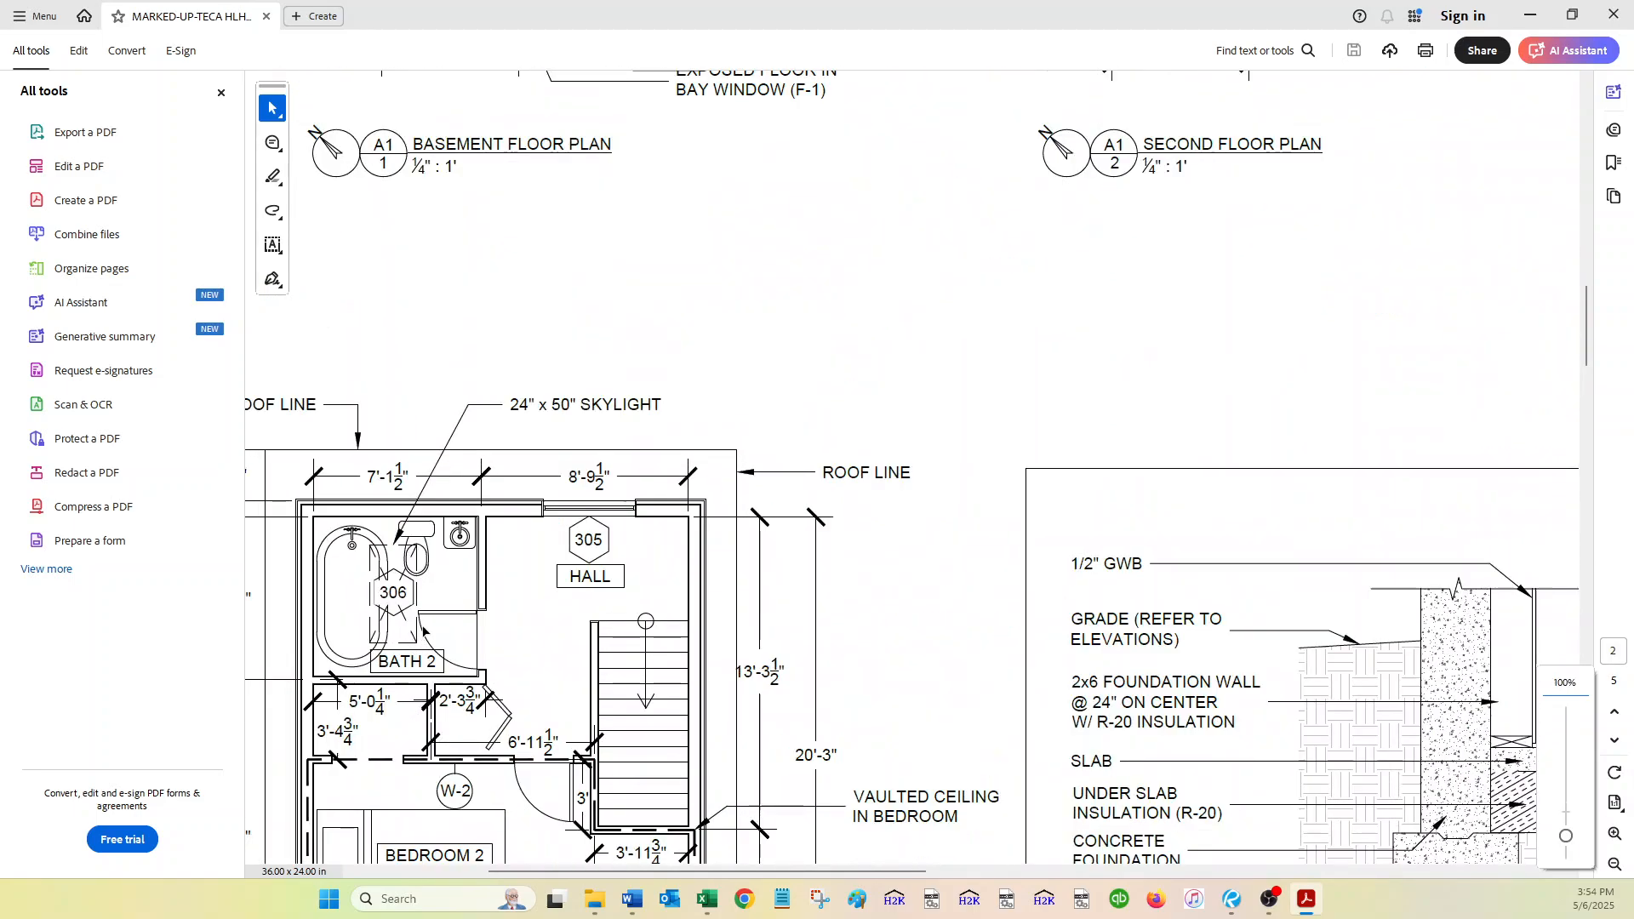
{"action": "scroll", "coordinate": [766, 589], "scroll_direction": "right", "scroll_amount": 6}
{"action": "scroll", "coordinate": [766, 589], "scroll_direction": "up", "scroll_amount": 7}
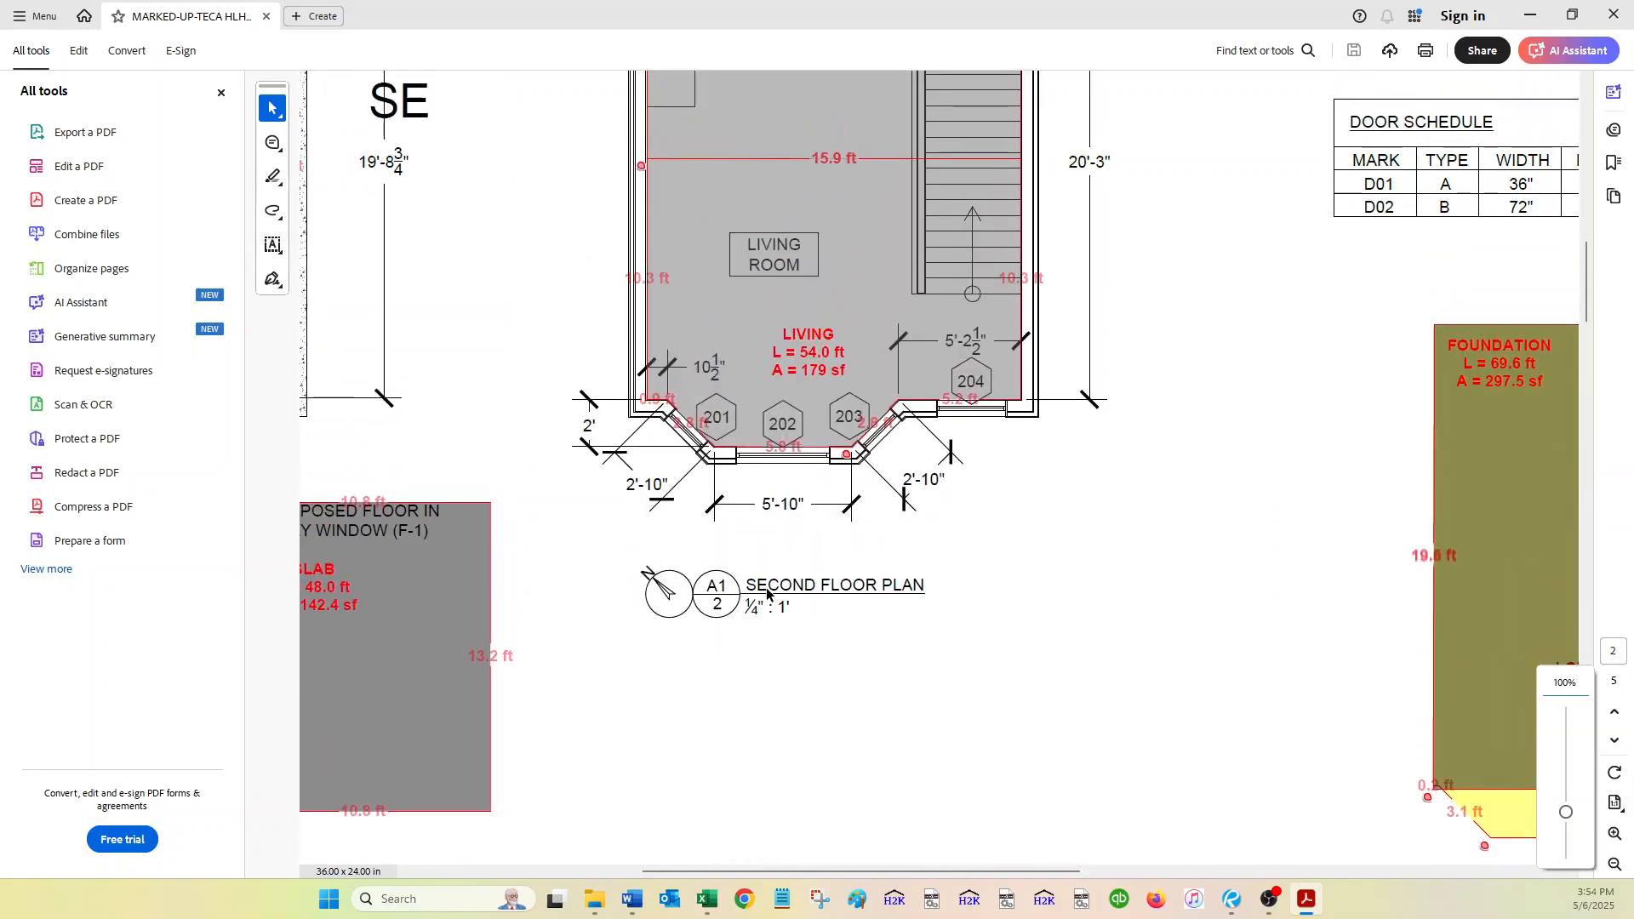
{"action": "scroll", "coordinate": [1288, 436], "scroll_direction": "right", "scroll_amount": 7}
{"action": "scroll", "coordinate": [1146, 453], "scroll_direction": "up", "scroll_amount": 4}
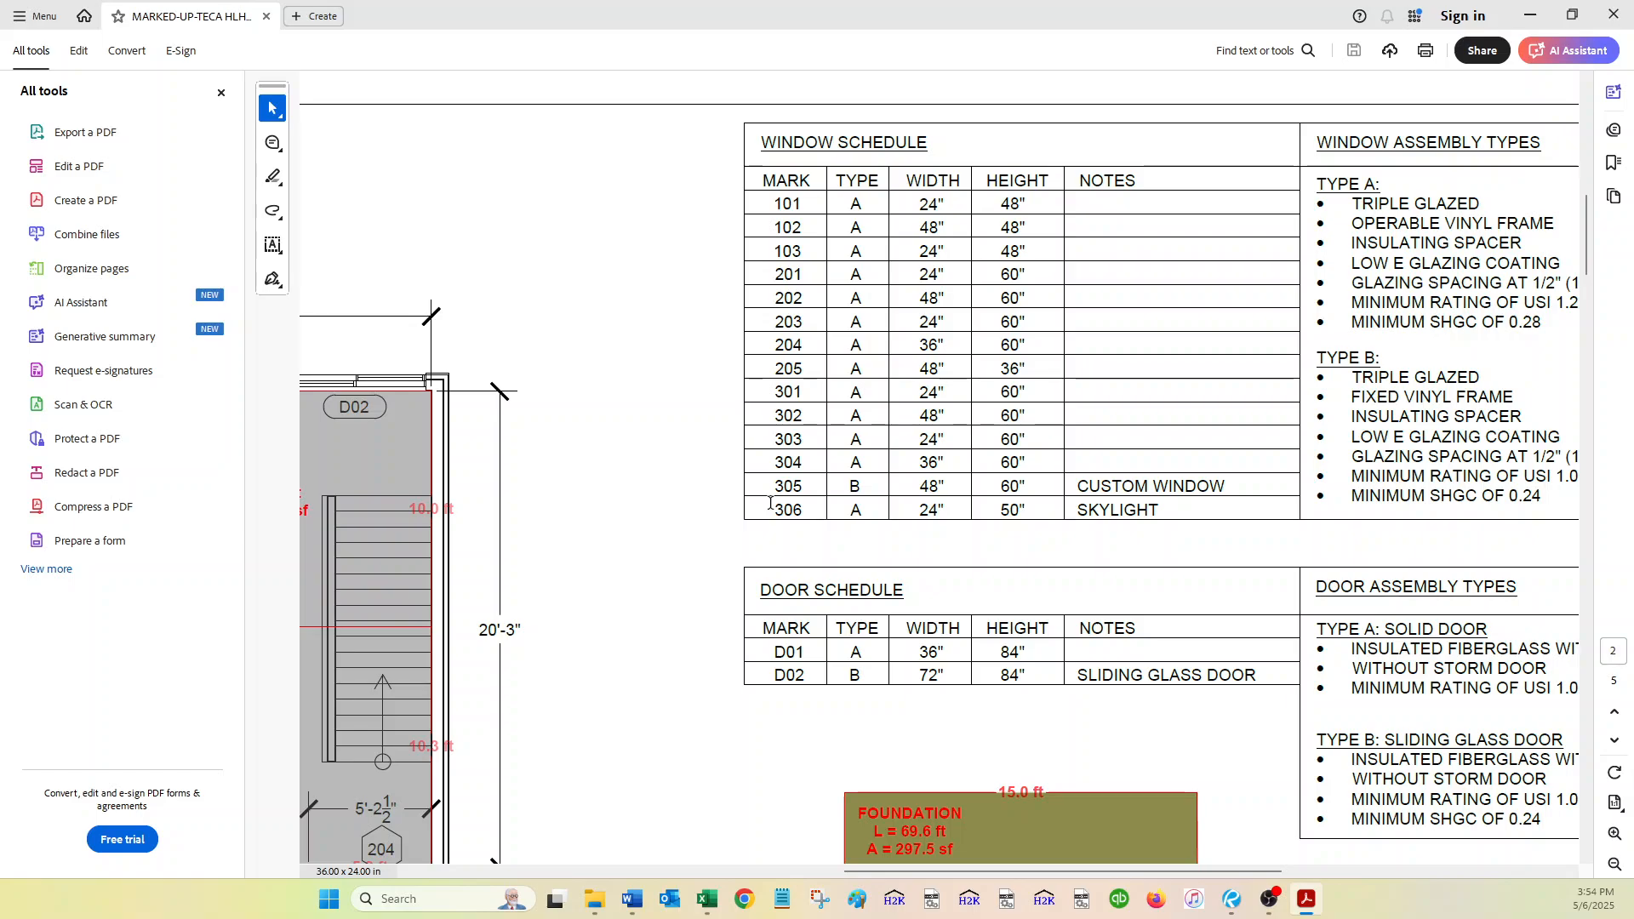
- Look up skylight 306's assembly type in the window schedule and the matching Type A USI and SHGC ratings
{"action": "left_click_drag", "start_coordinate": [771, 501], "coordinate": [1151, 507]}
{"action": "left_click", "coordinate": [1154, 508]}
{"action": "left_click_drag", "start_coordinate": [868, 513], "coordinate": [849, 510]}
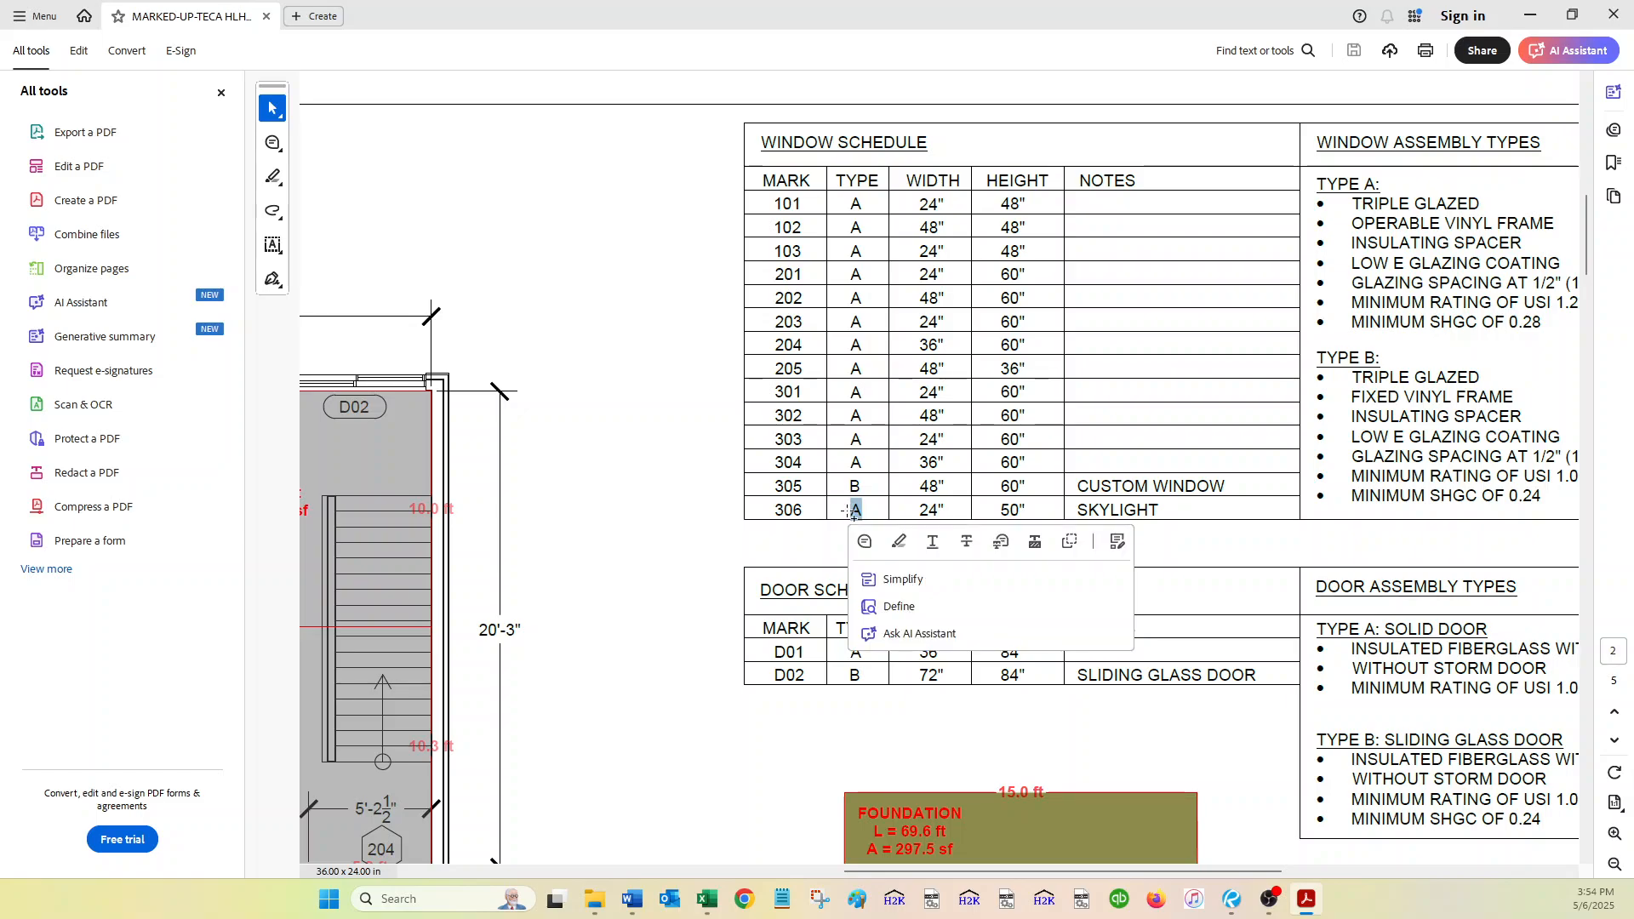
{"action": "left_click", "coordinate": [1492, 278]}
{"action": "scroll", "coordinate": [1492, 278], "scroll_direction": "right", "scroll_amount": 4}
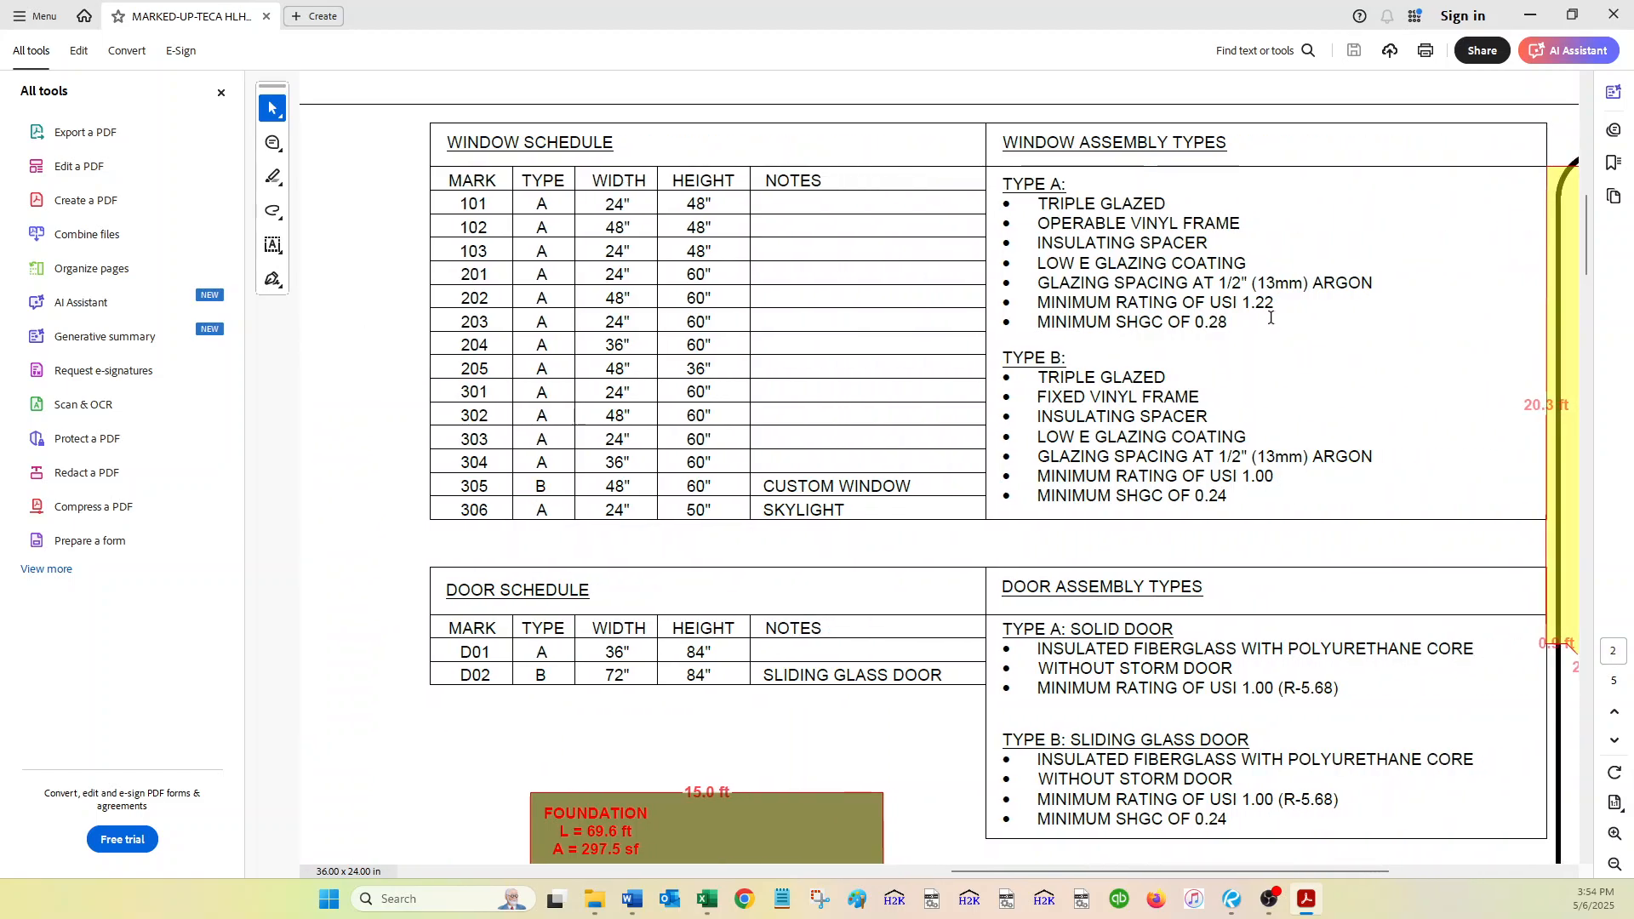
{"action": "left_click_drag", "start_coordinate": [1274, 308], "coordinate": [1037, 307]}
{"action": "left_click", "coordinate": [1112, 308]}
- Return to the Excel workbook and define a SKYLIGHT fenestration with a USI-Value of 1.22 and an SHGC of 0.28
{"action": "left_click", "coordinate": [706, 899]}
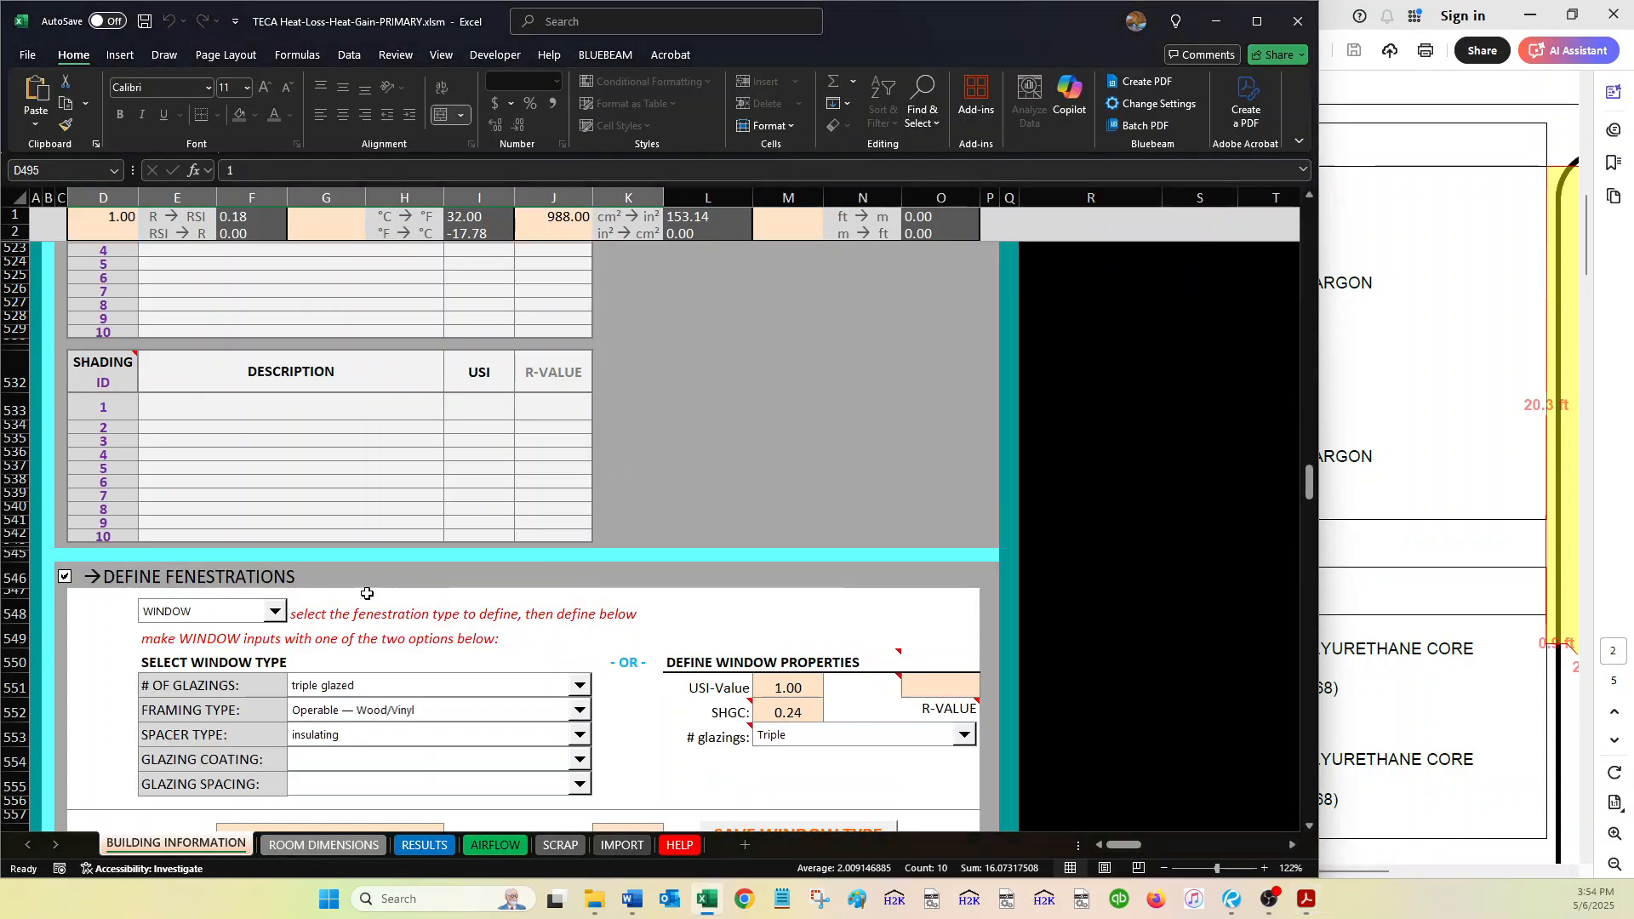
{"action": "left_click", "coordinate": [275, 611]}
{"action": "left_click", "coordinate": [166, 644]}
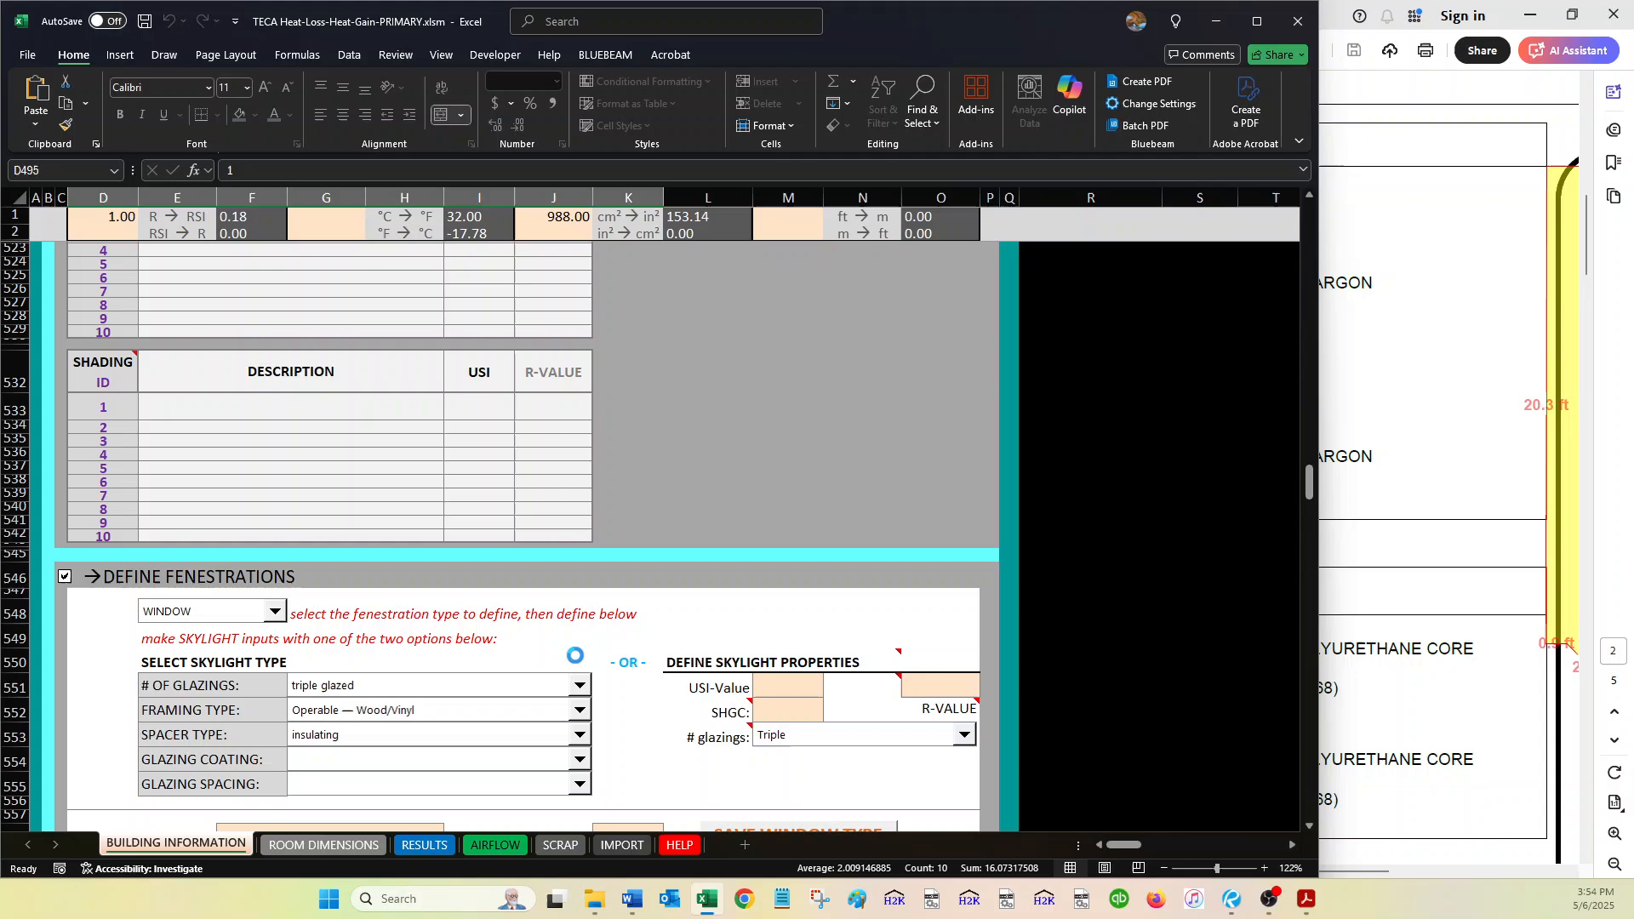
{"action": "left_click", "coordinate": [807, 688]}
{"action": "type", "text": "1."}
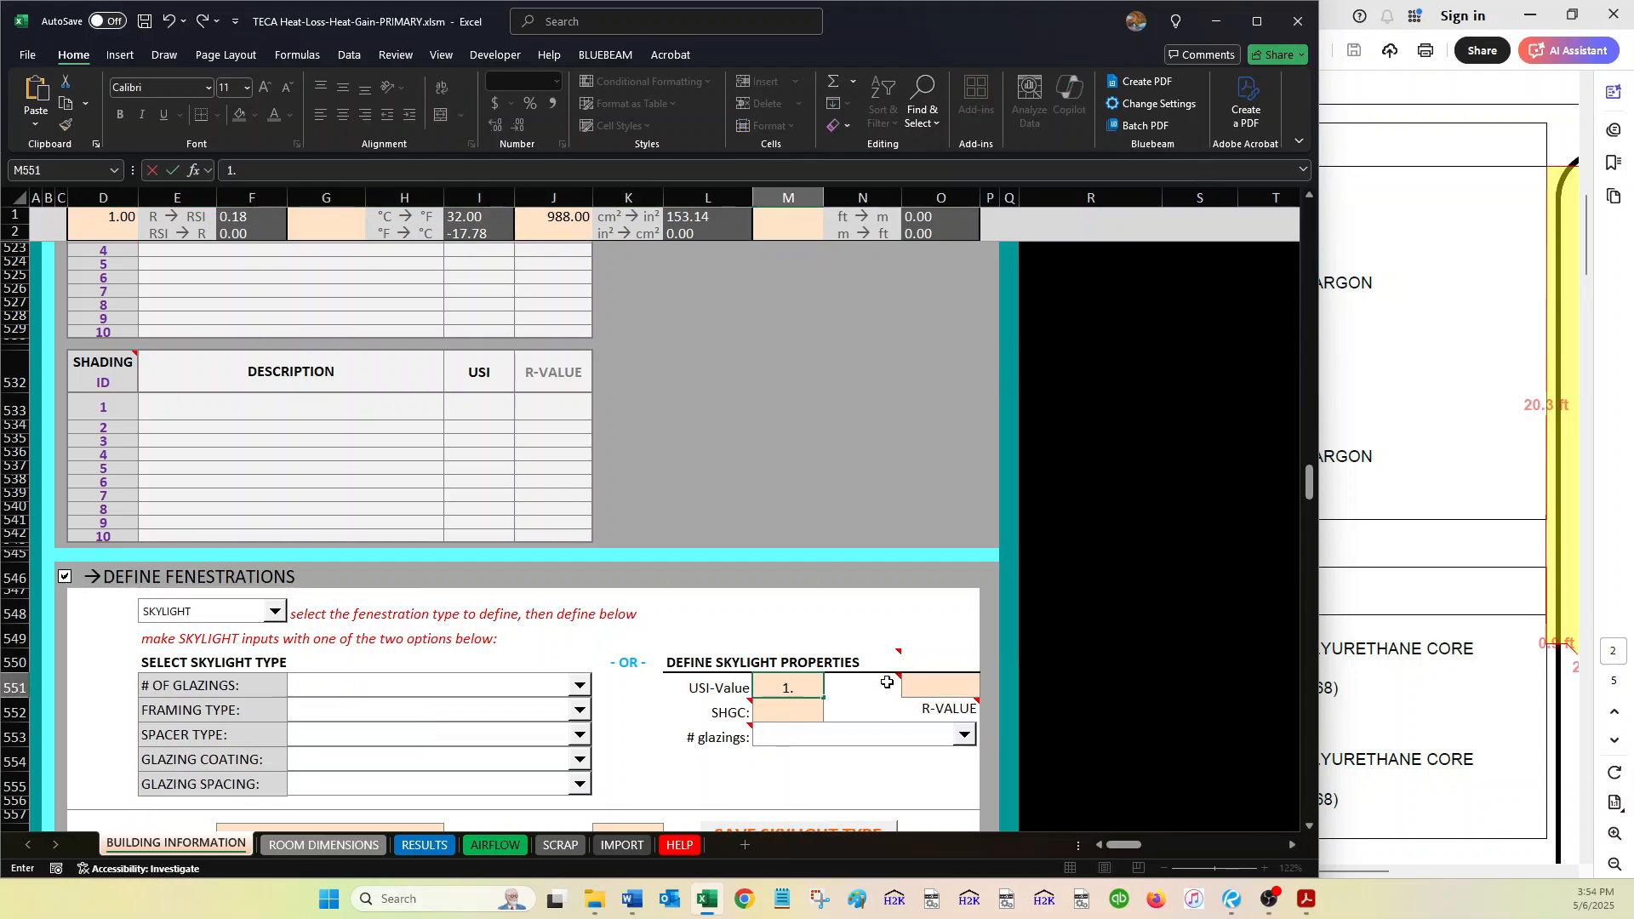
{"action": "type", "text": "22"}
{"action": "key", "text": "Return"}
{"action": "type", "text": "0"}
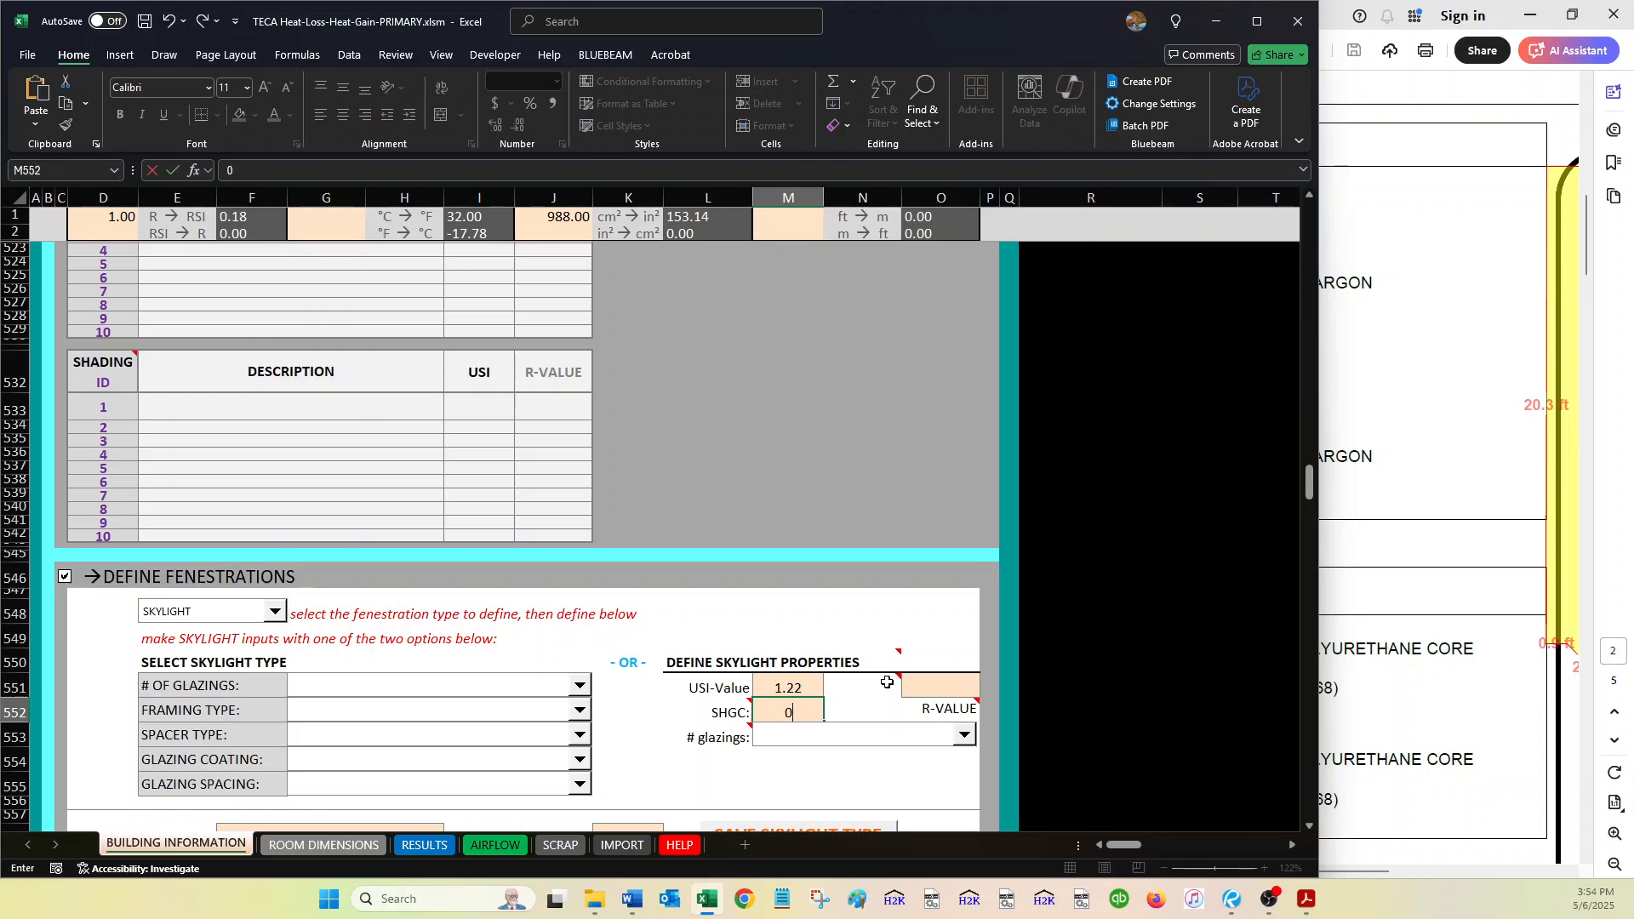
{"action": "type", "text": ".28"}
{"action": "key", "text": "Return"}
- Check the Type A glazing in the PDF drawing and set the skylight's number of glazings to Triple in the Excel workbook
{"action": "key", "text": "alt+Tab"}
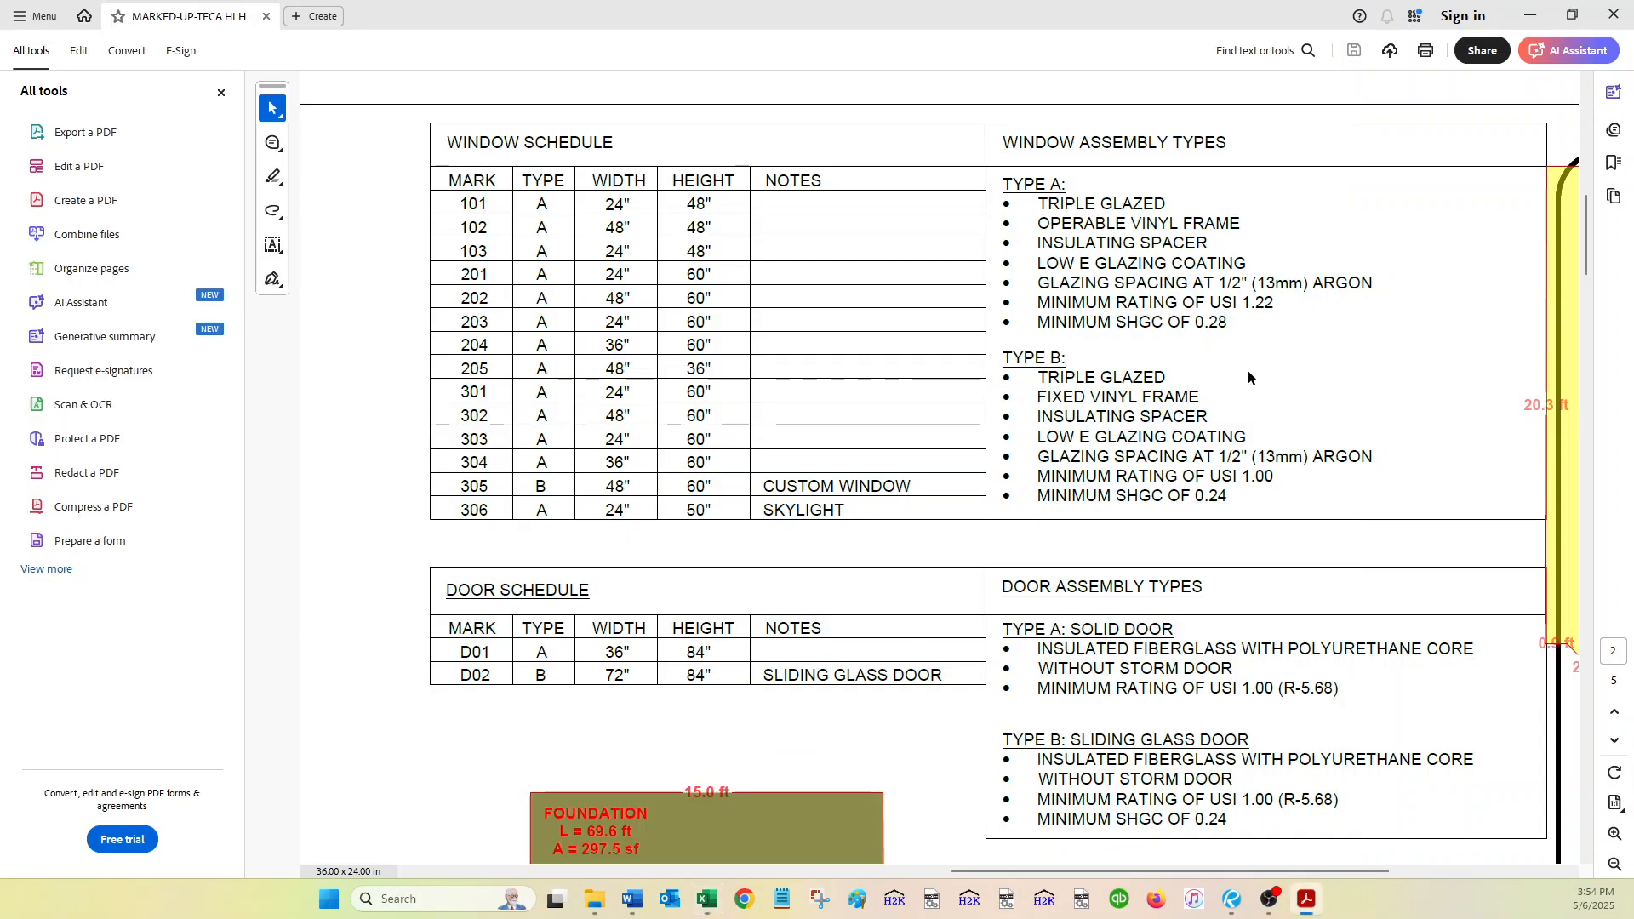
{"action": "left_click", "coordinate": [707, 900]}
{"action": "left_click", "coordinate": [778, 737]}
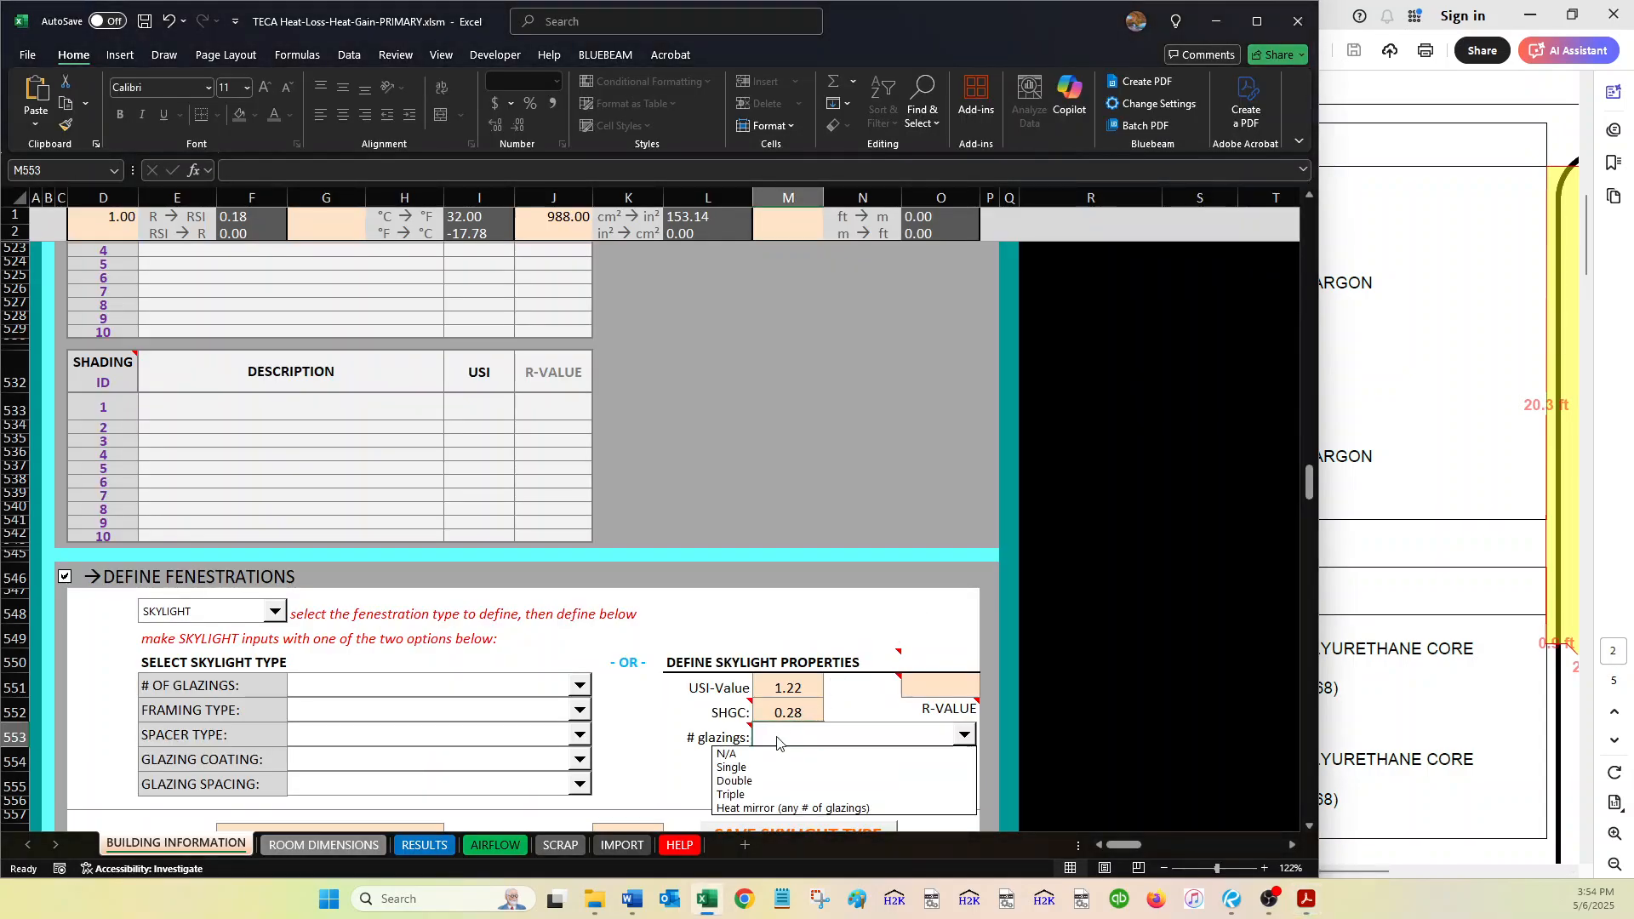
{"action": "left_click", "coordinate": [756, 775]}
- Name the skylight TYPE A, set its skylight ID to 1 and save it as a skylight type
{"action": "scroll", "coordinate": [756, 775], "scroll_direction": "down", "scroll_amount": 2}
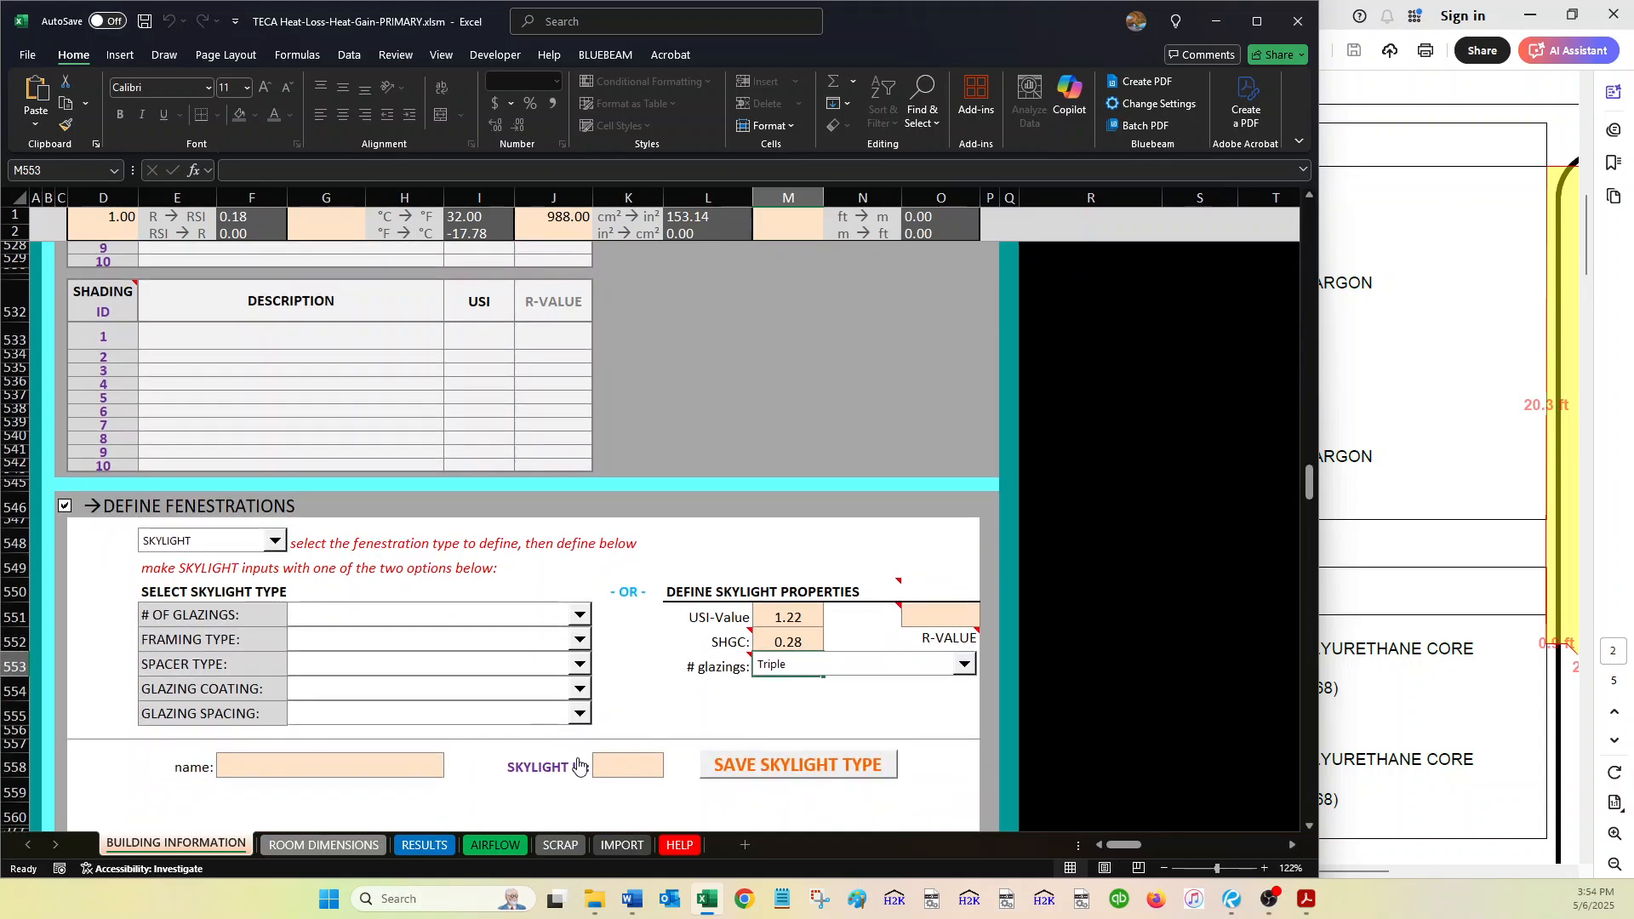
{"action": "left_click", "coordinate": [390, 759]}
{"action": "type", "text": "TYPE A"}
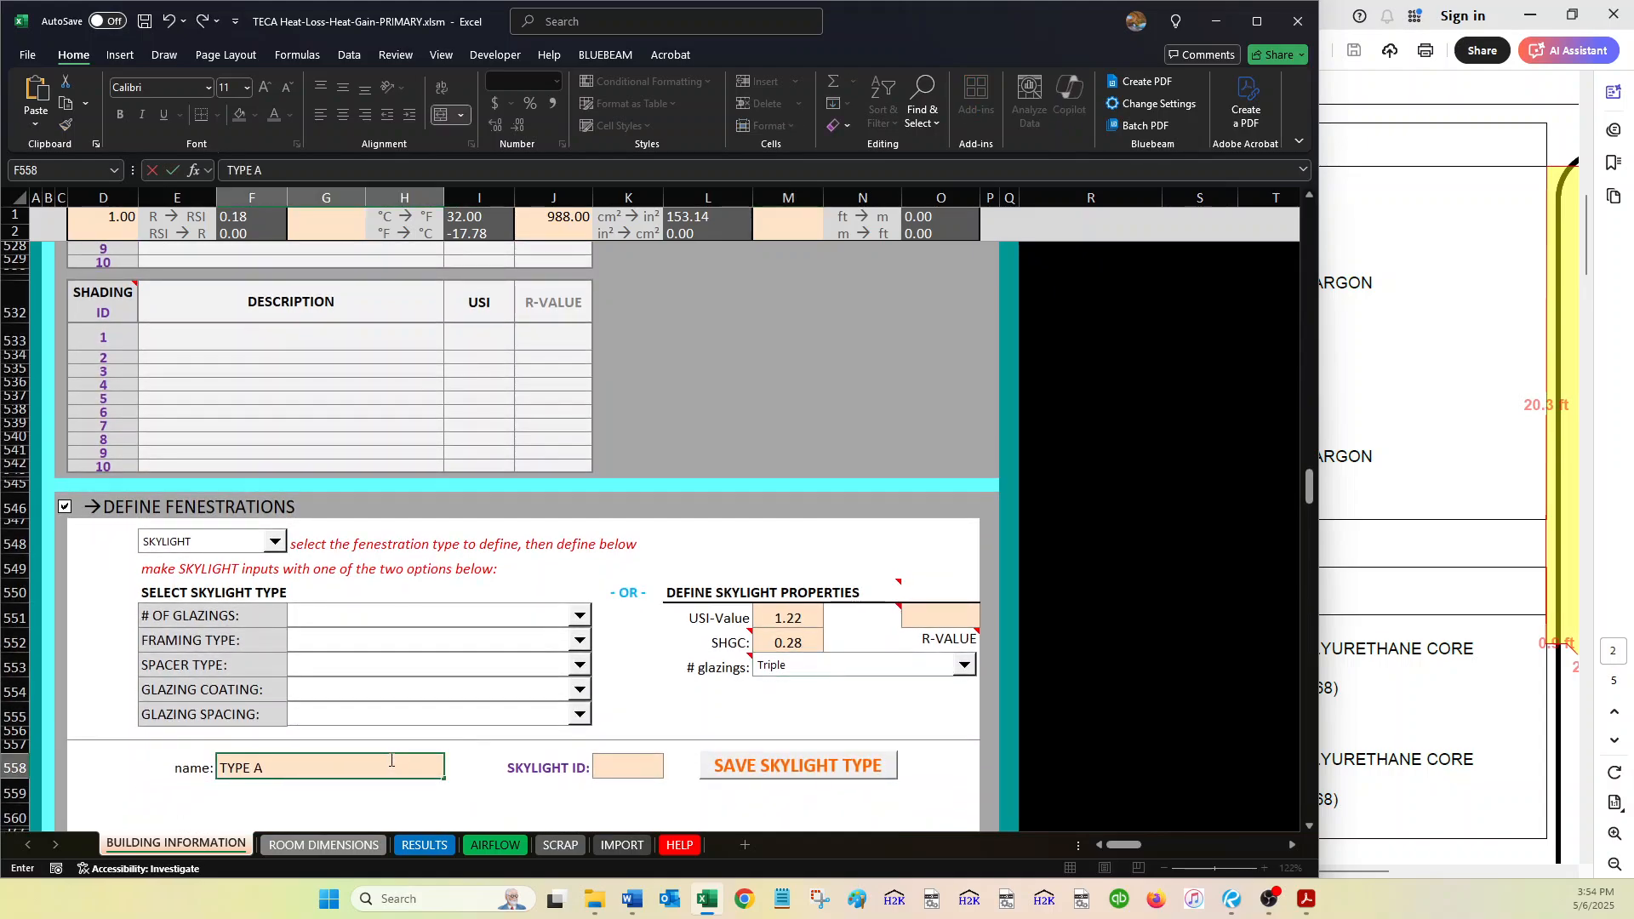
{"action": "key", "text": "Tab"}
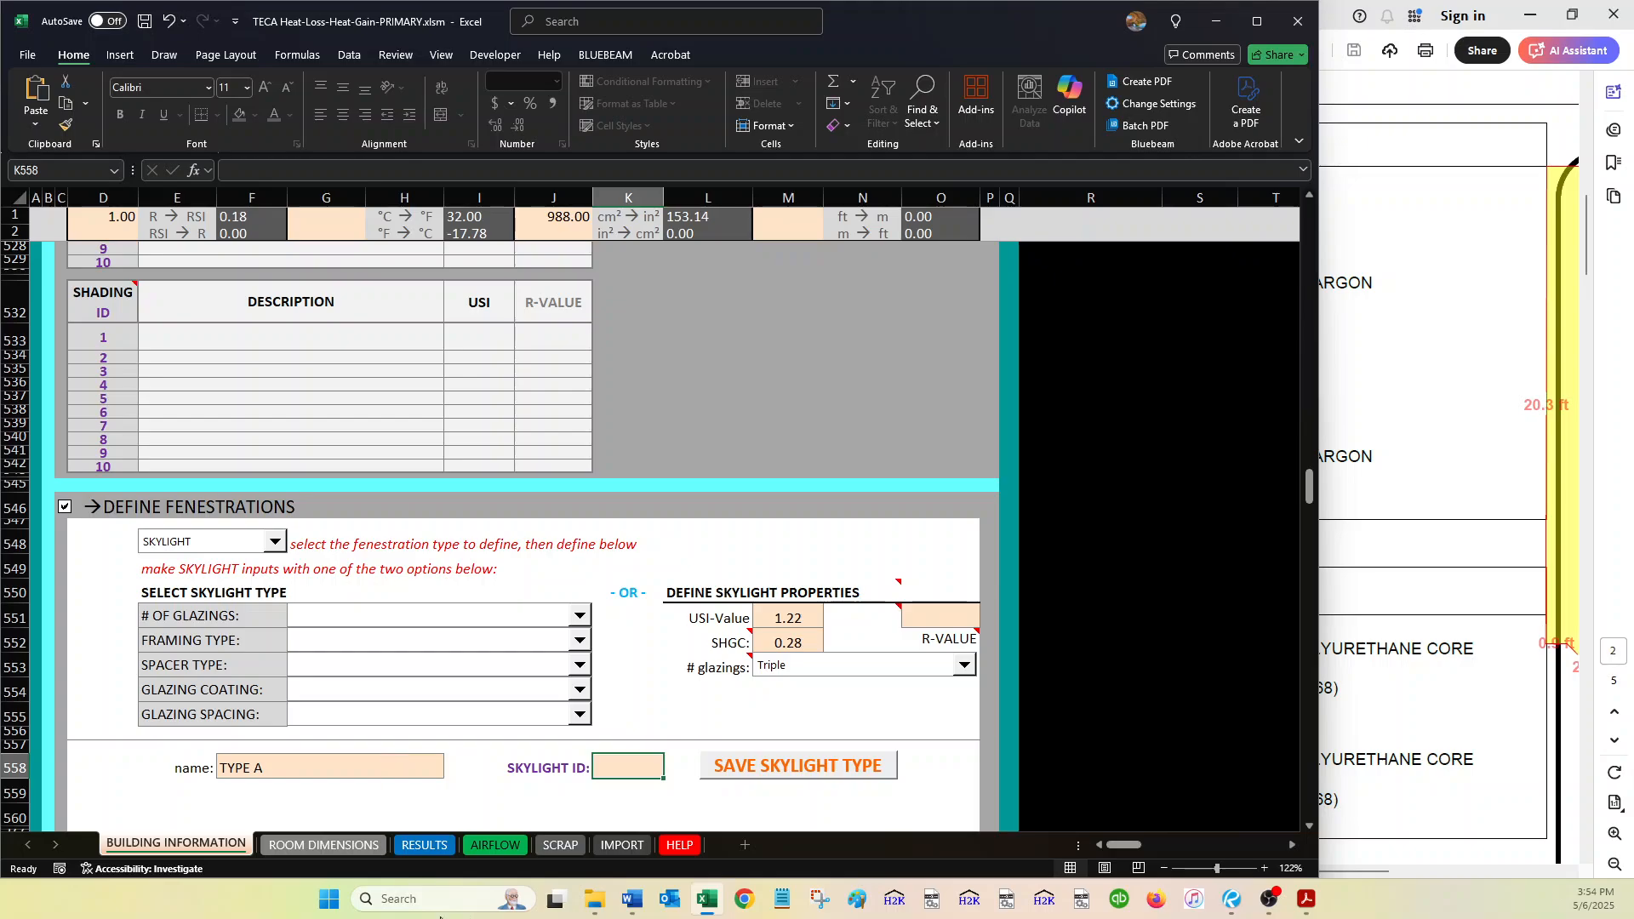
{"action": "type", "text": "1"}
{"action": "left_click", "coordinate": [756, 764]}
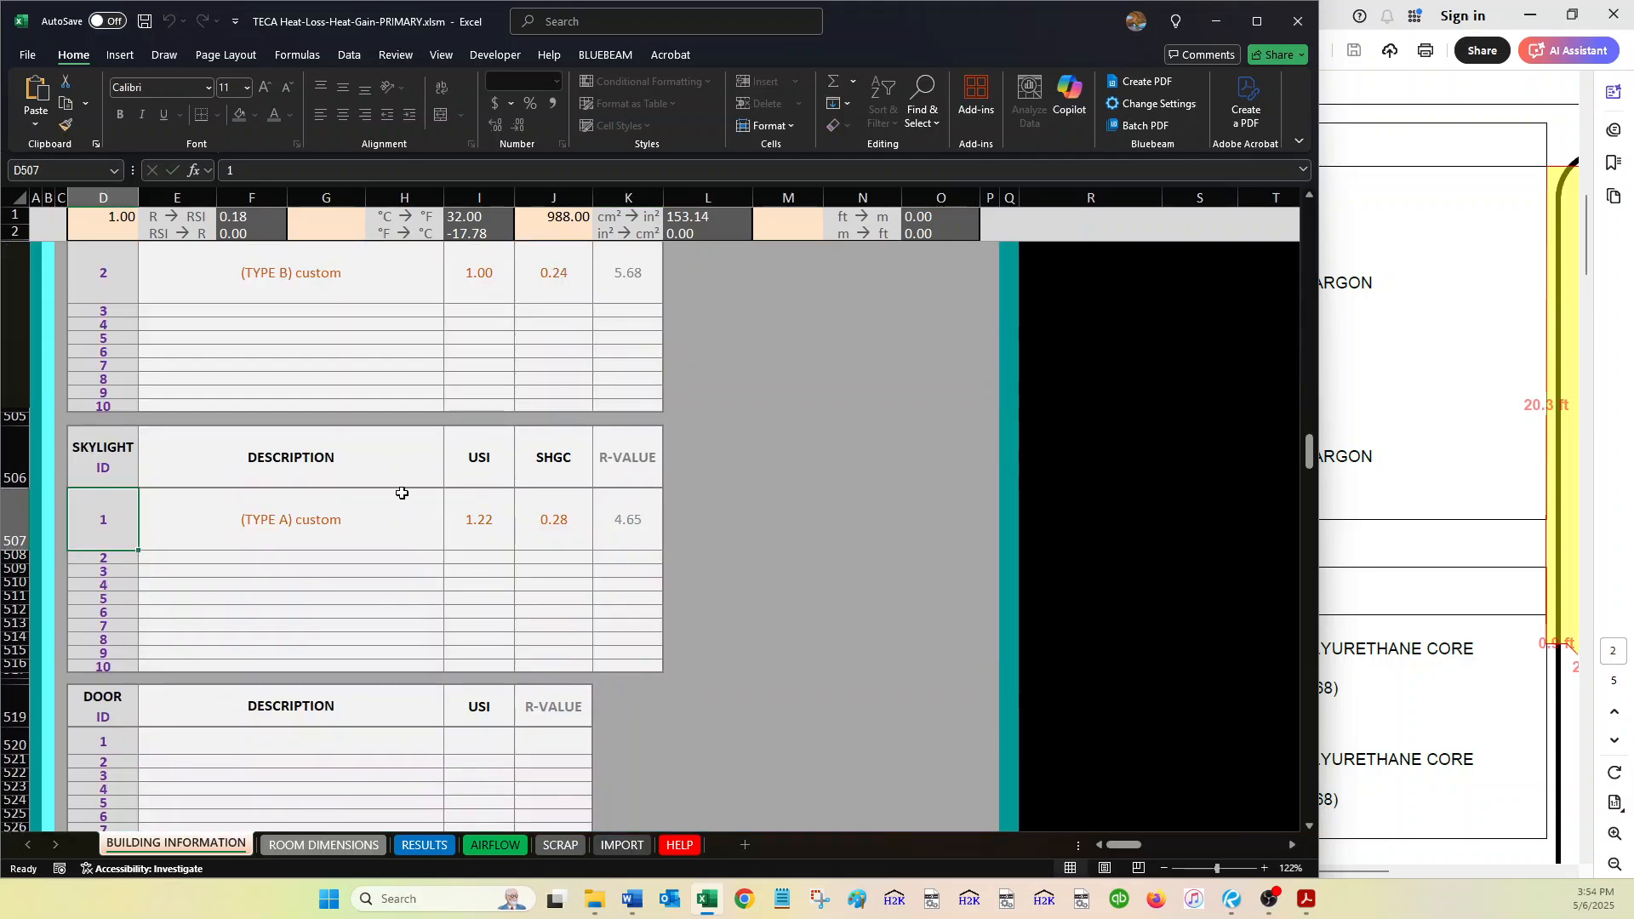
- Review the saved window and skylight entries and set the fenestration type to DOOR/HATCH in the Define Fenestrations section
{"action": "scroll", "coordinate": [299, 350], "scroll_direction": "up", "scroll_amount": 1}
{"action": "left_click_drag", "start_coordinate": [110, 267], "coordinate": [602, 332]}
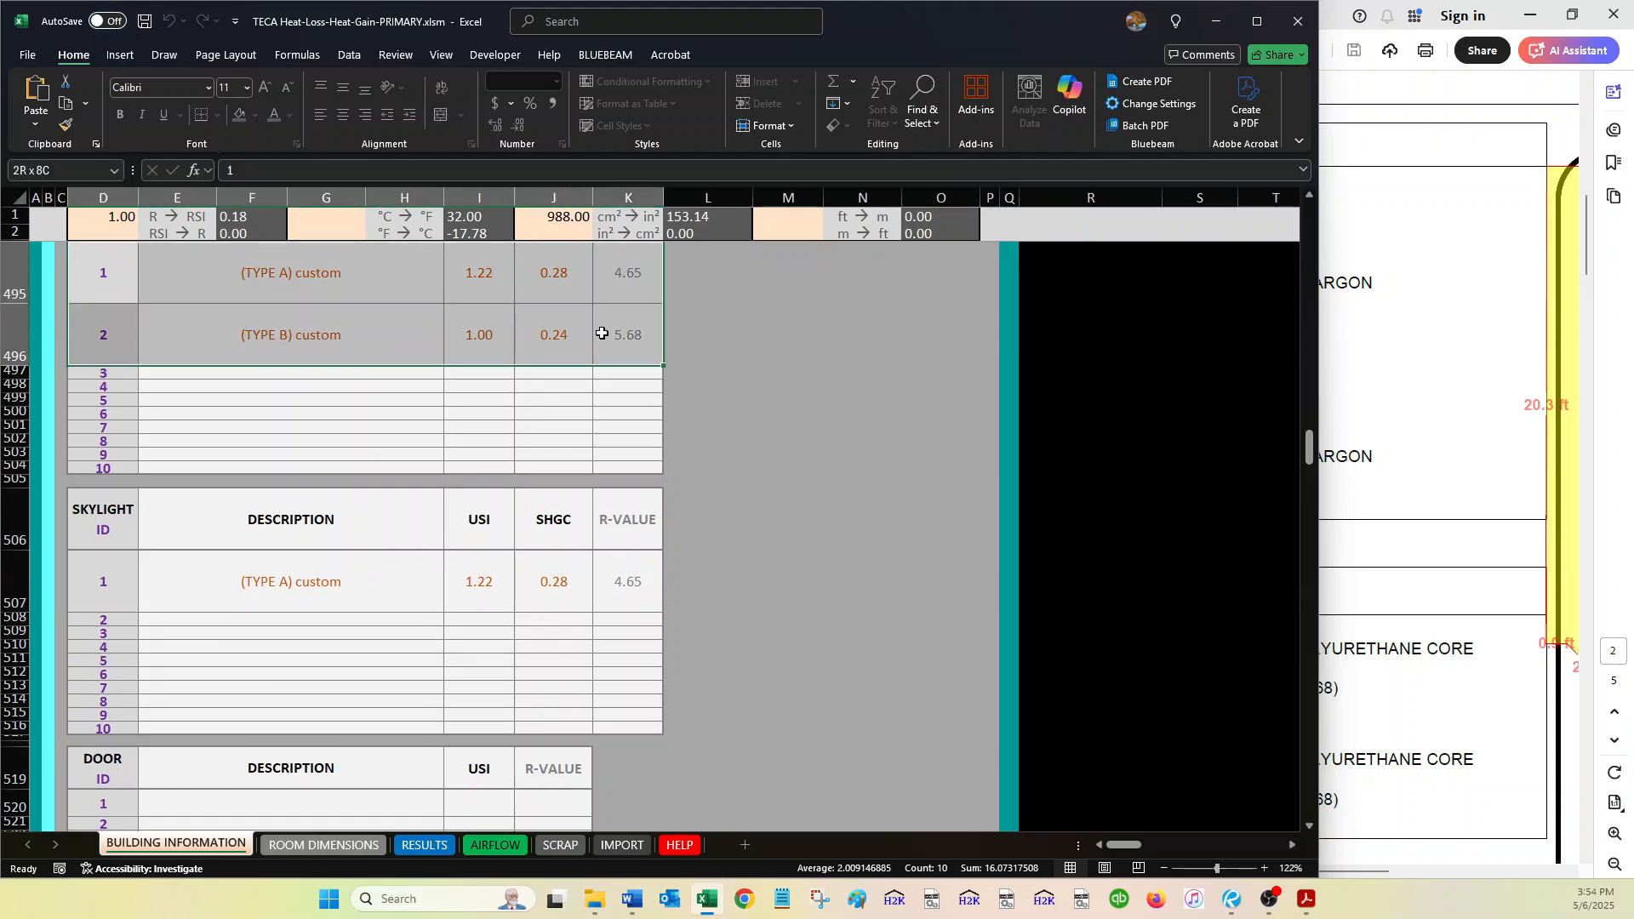
{"action": "left_click_drag", "start_coordinate": [143, 578], "coordinate": [606, 590]}
{"action": "scroll", "coordinate": [505, 676], "scroll_direction": "down", "scroll_amount": 9}
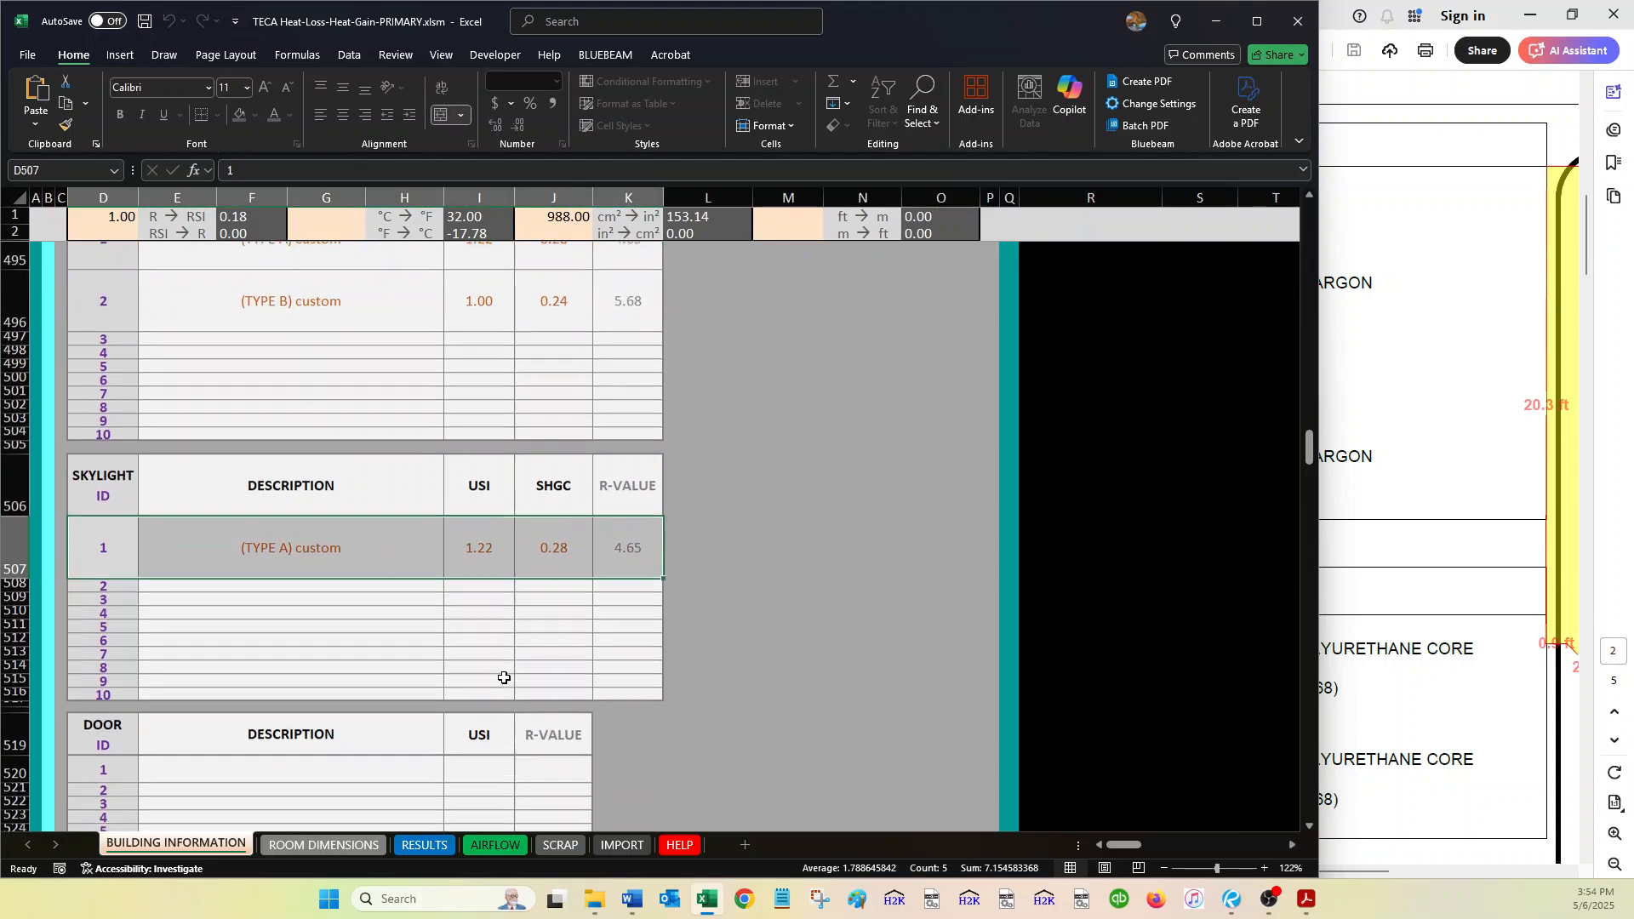
{"action": "left_click", "coordinate": [275, 553]}
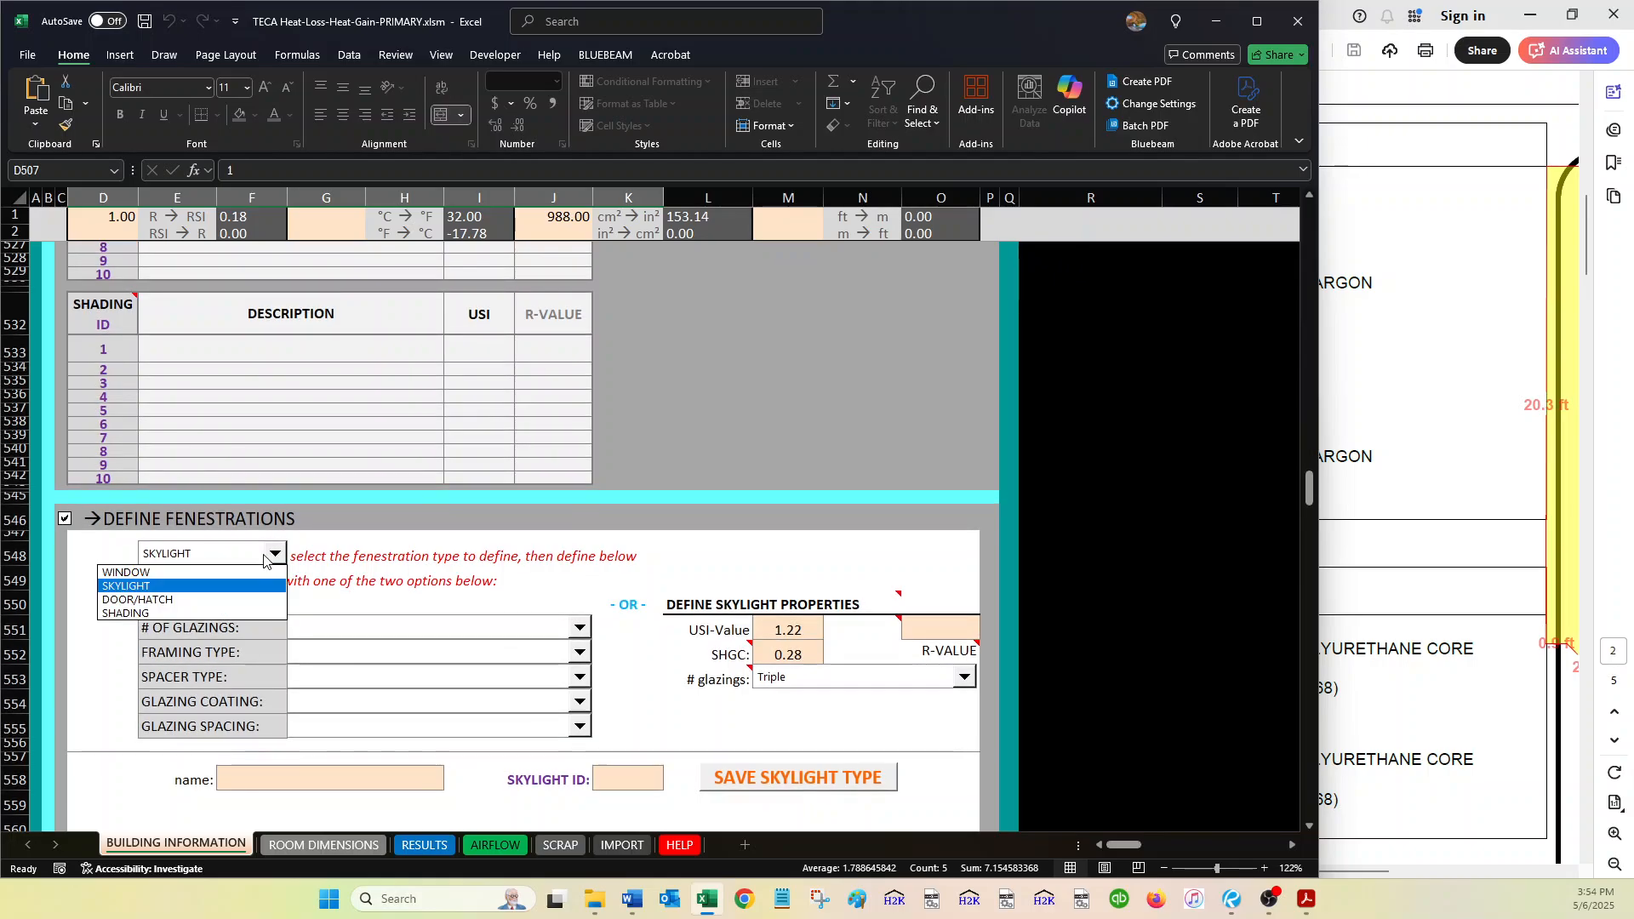
{"action": "left_click", "coordinate": [170, 602]}
- Look up the Type A solid door's core material and storm door specification in the PDF drawing
{"action": "left_click", "coordinate": [1348, 456]}
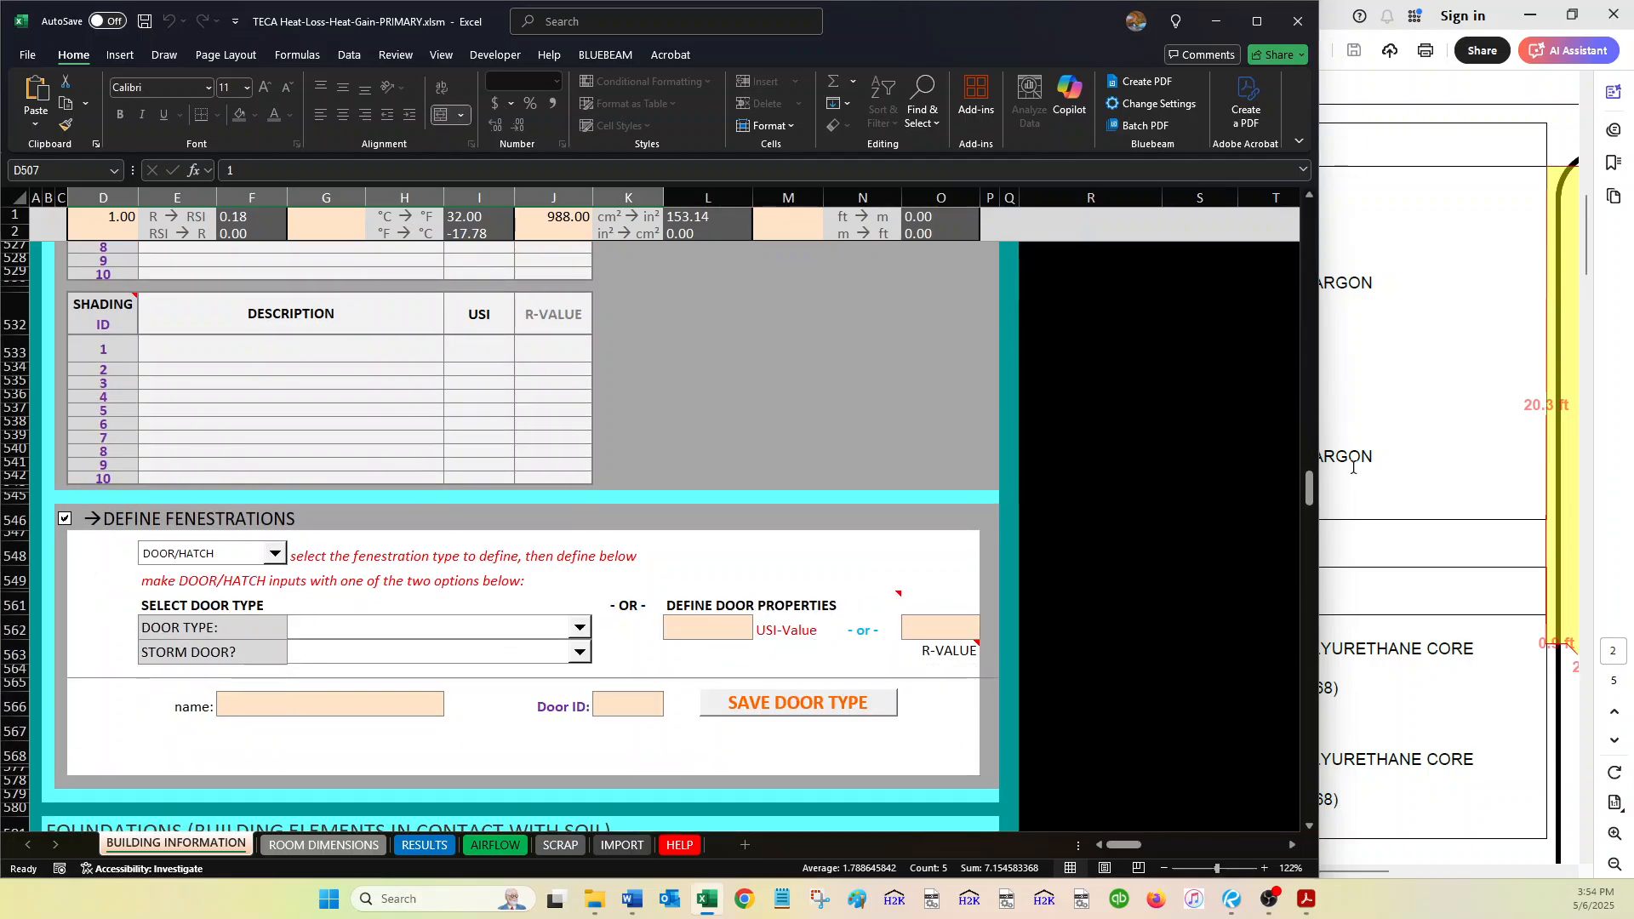
{"action": "scroll", "coordinate": [1298, 523], "scroll_direction": "down", "scroll_amount": 3}
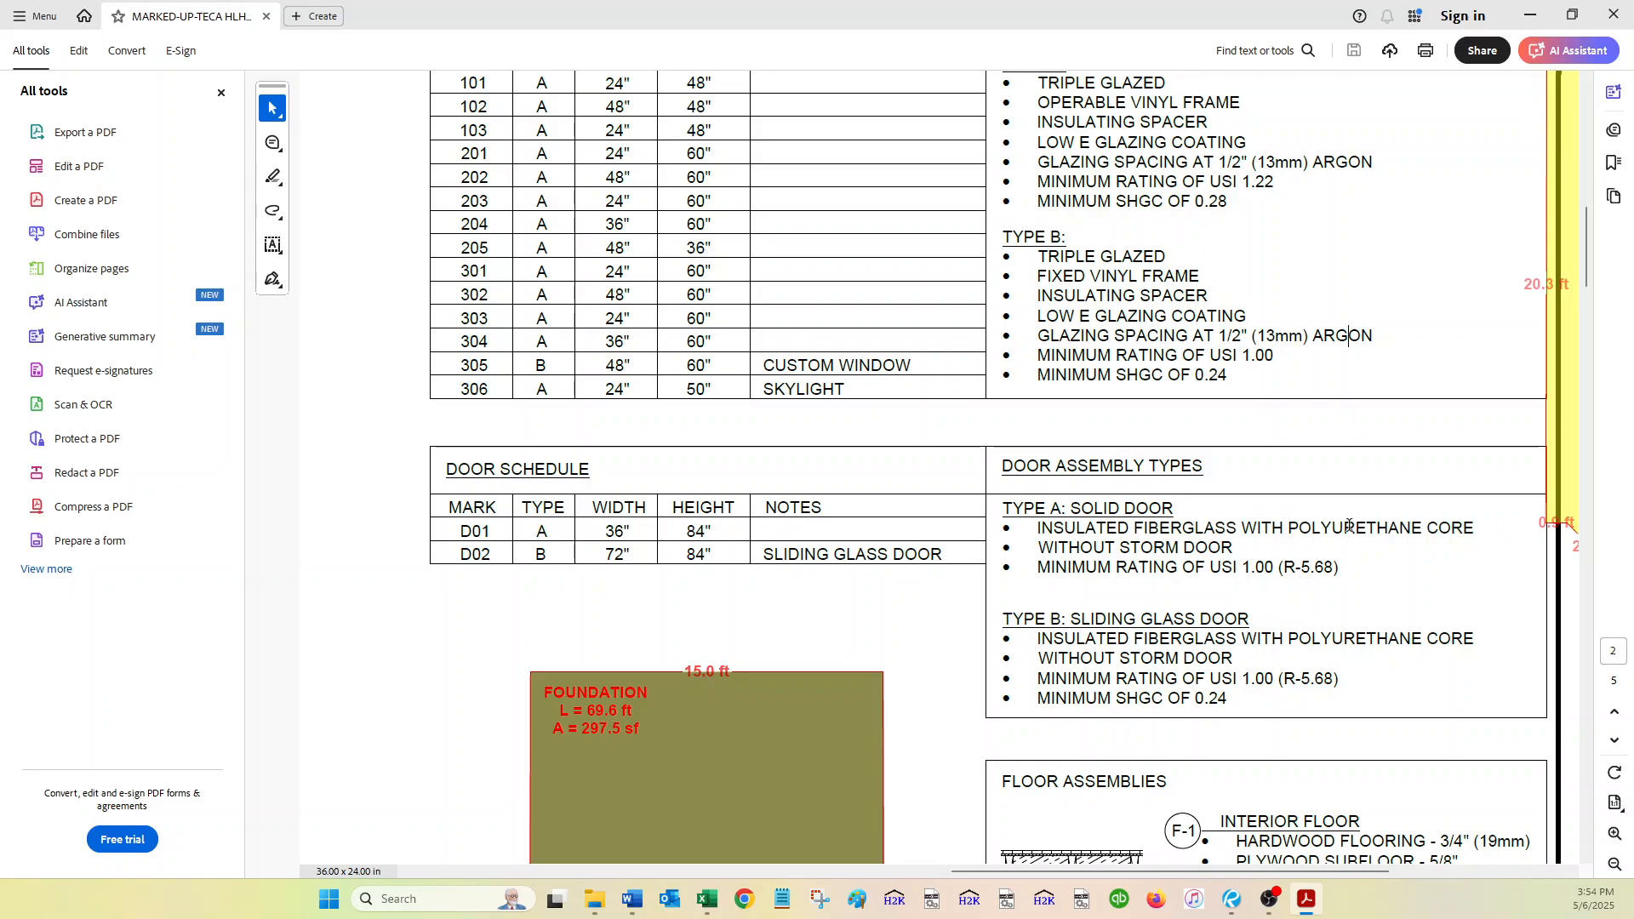
{"action": "mouse_move", "coordinate": [706, 900]}
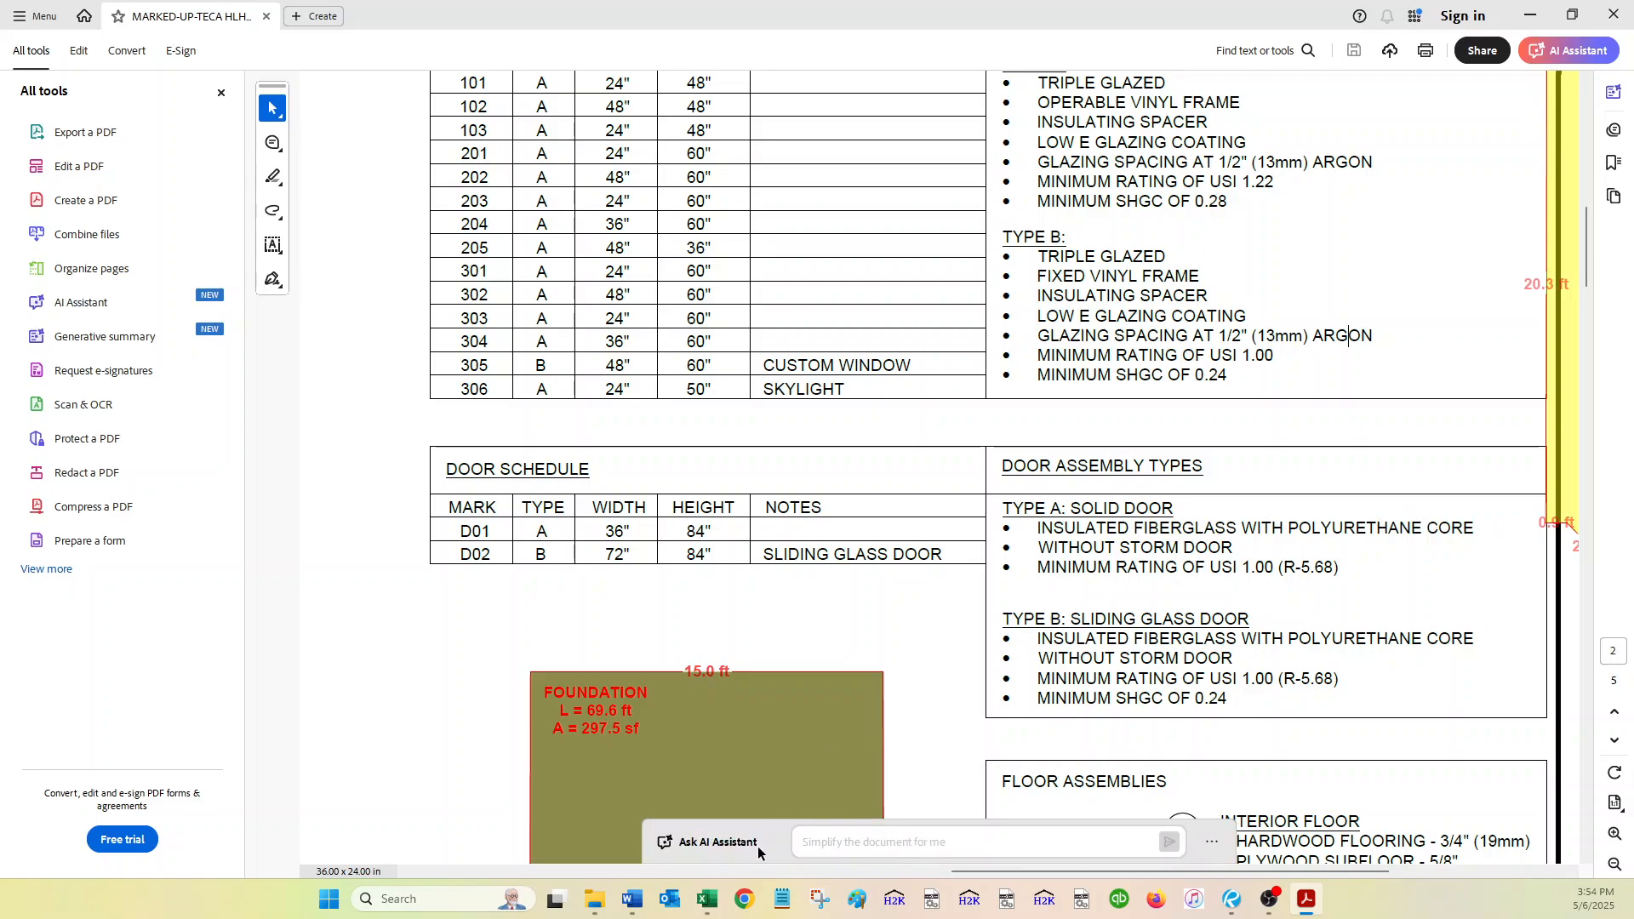
- Return to the Excel workbook and set the door to Insulated fiberglass — Polyurethane core, without storm door
{"action": "left_click", "coordinate": [757, 846]}
{"action": "left_click", "coordinate": [385, 636]}
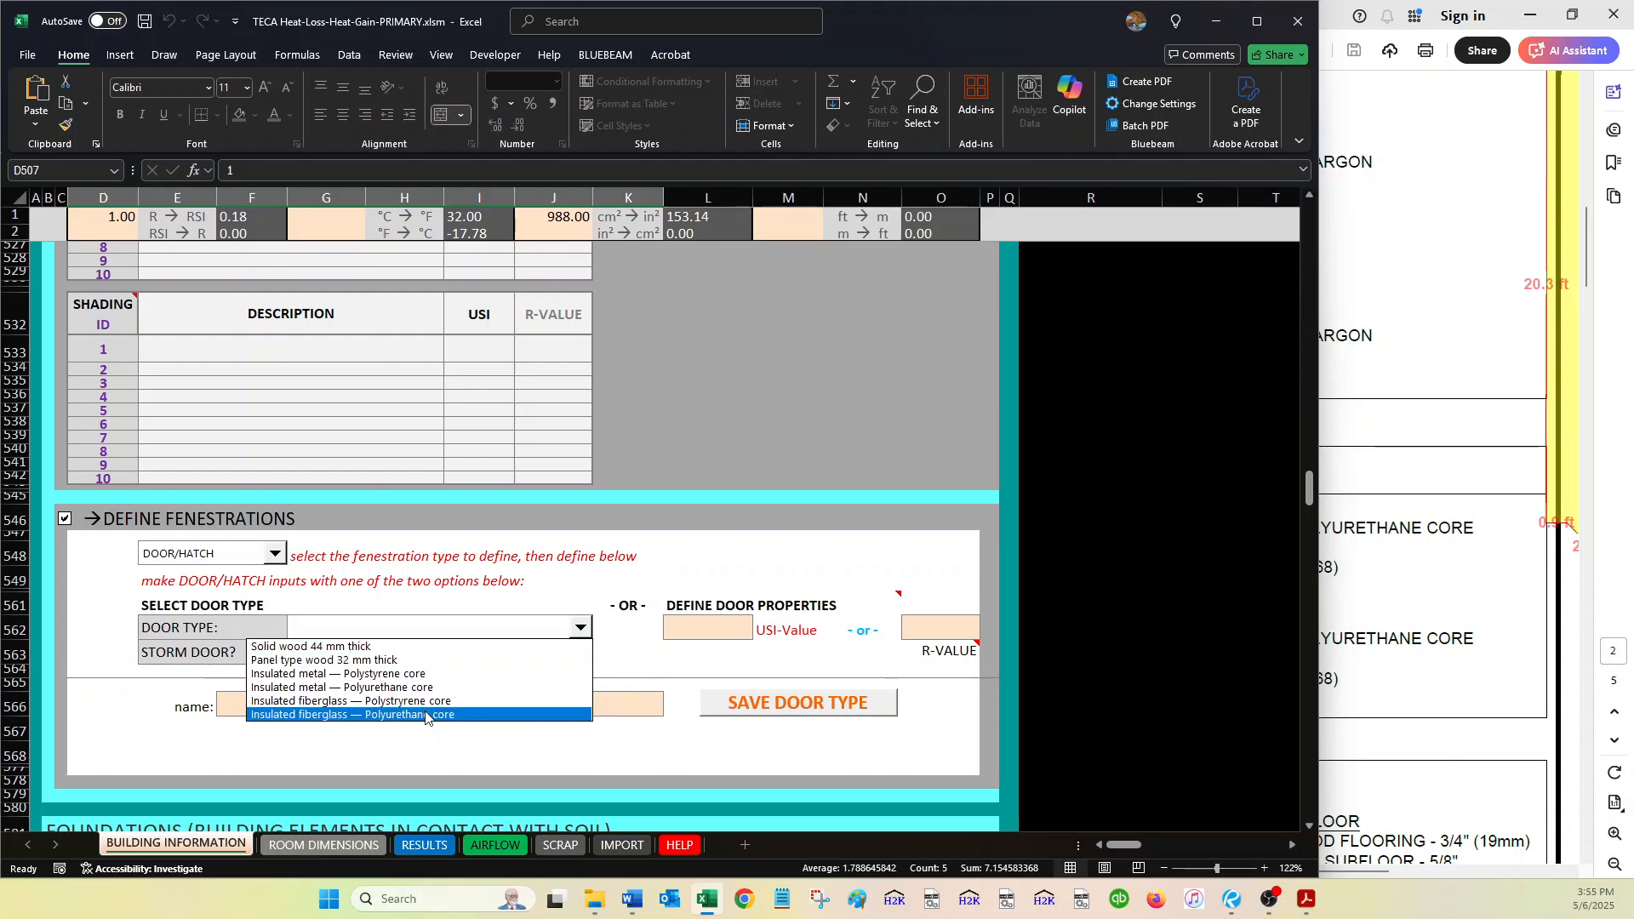
{"action": "left_click", "coordinate": [408, 715]}
{"action": "left_click", "coordinate": [391, 673]}
{"action": "left_click", "coordinate": [390, 684]}
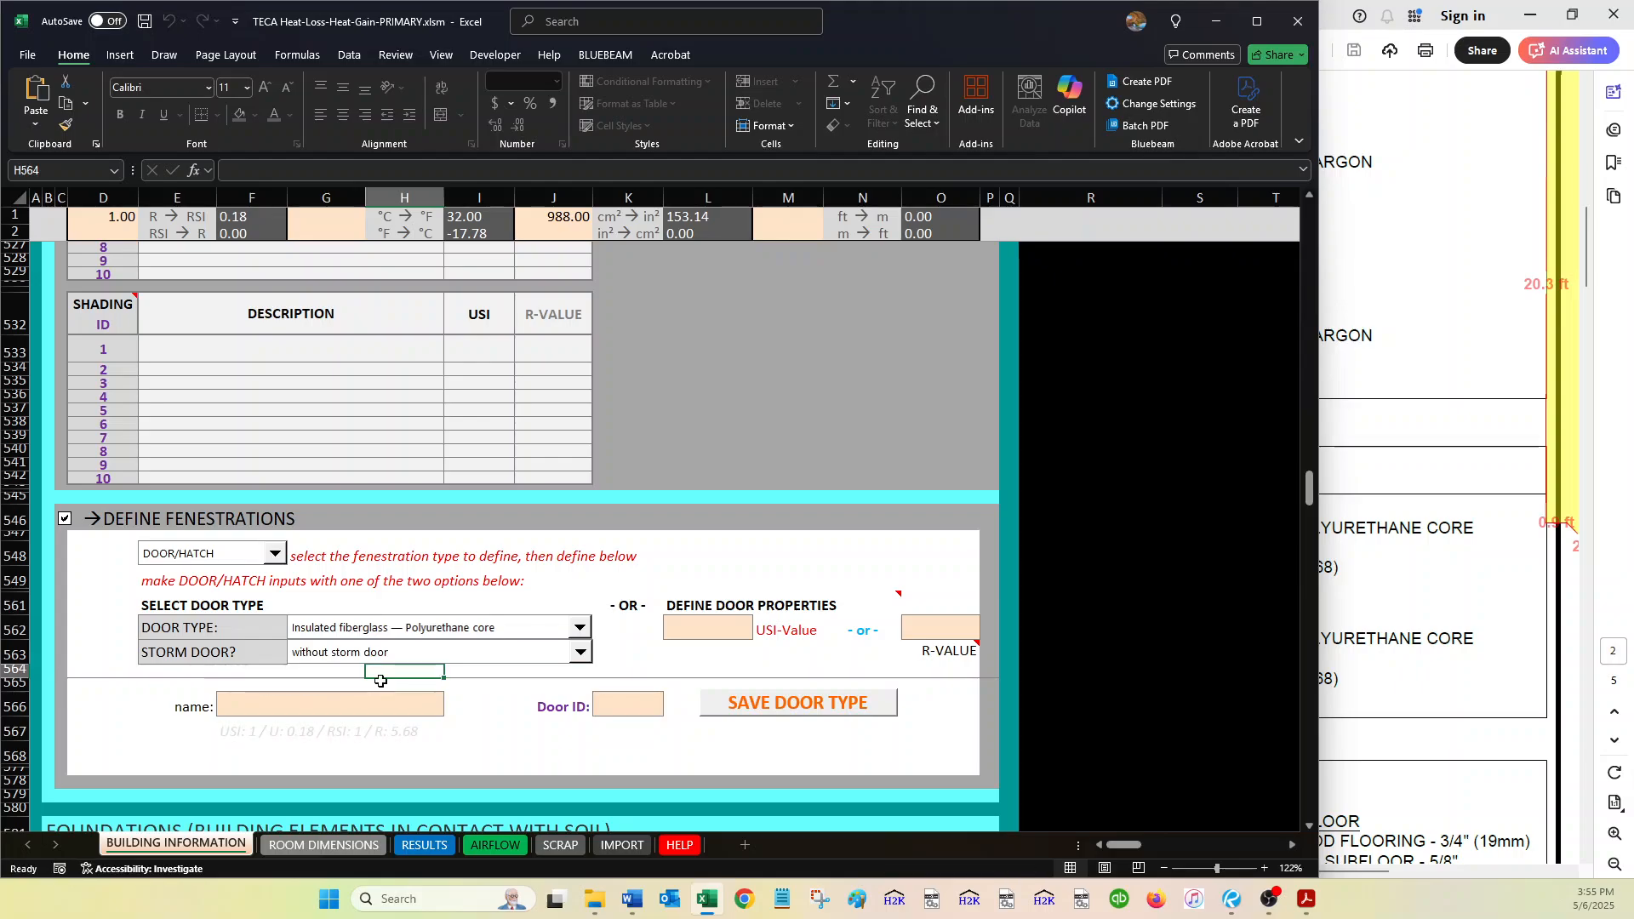
- Look up the Type A solid door's minimum USI and R-value rating in the PDF drawing
{"action": "left_click", "coordinate": [396, 699]}
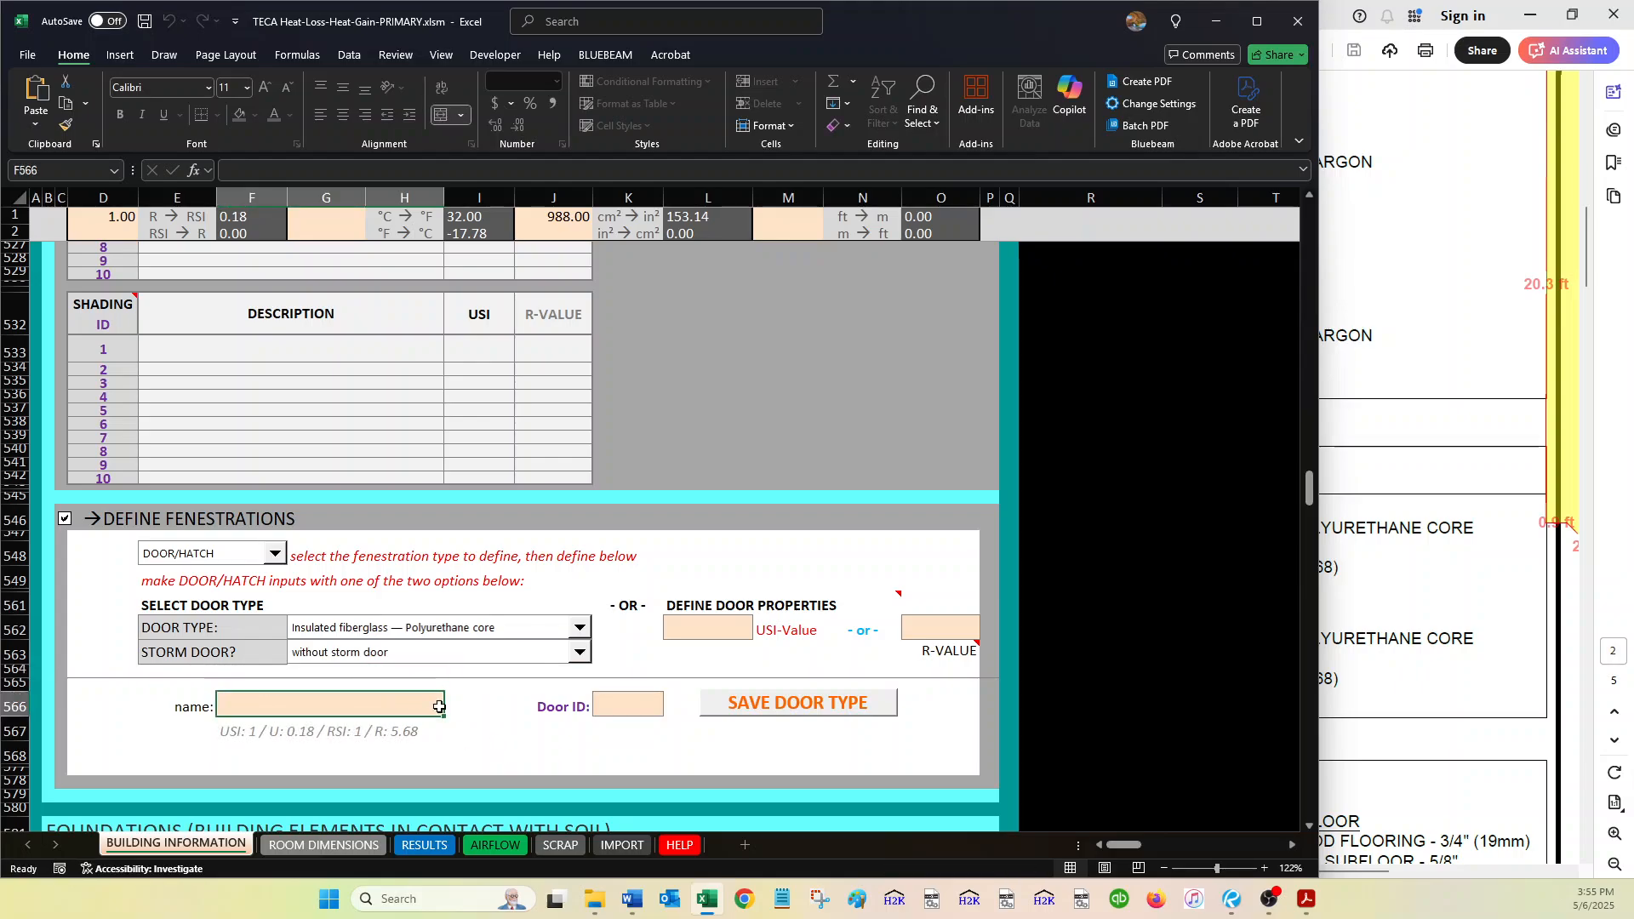
{"action": "left_click", "coordinate": [1452, 497]}
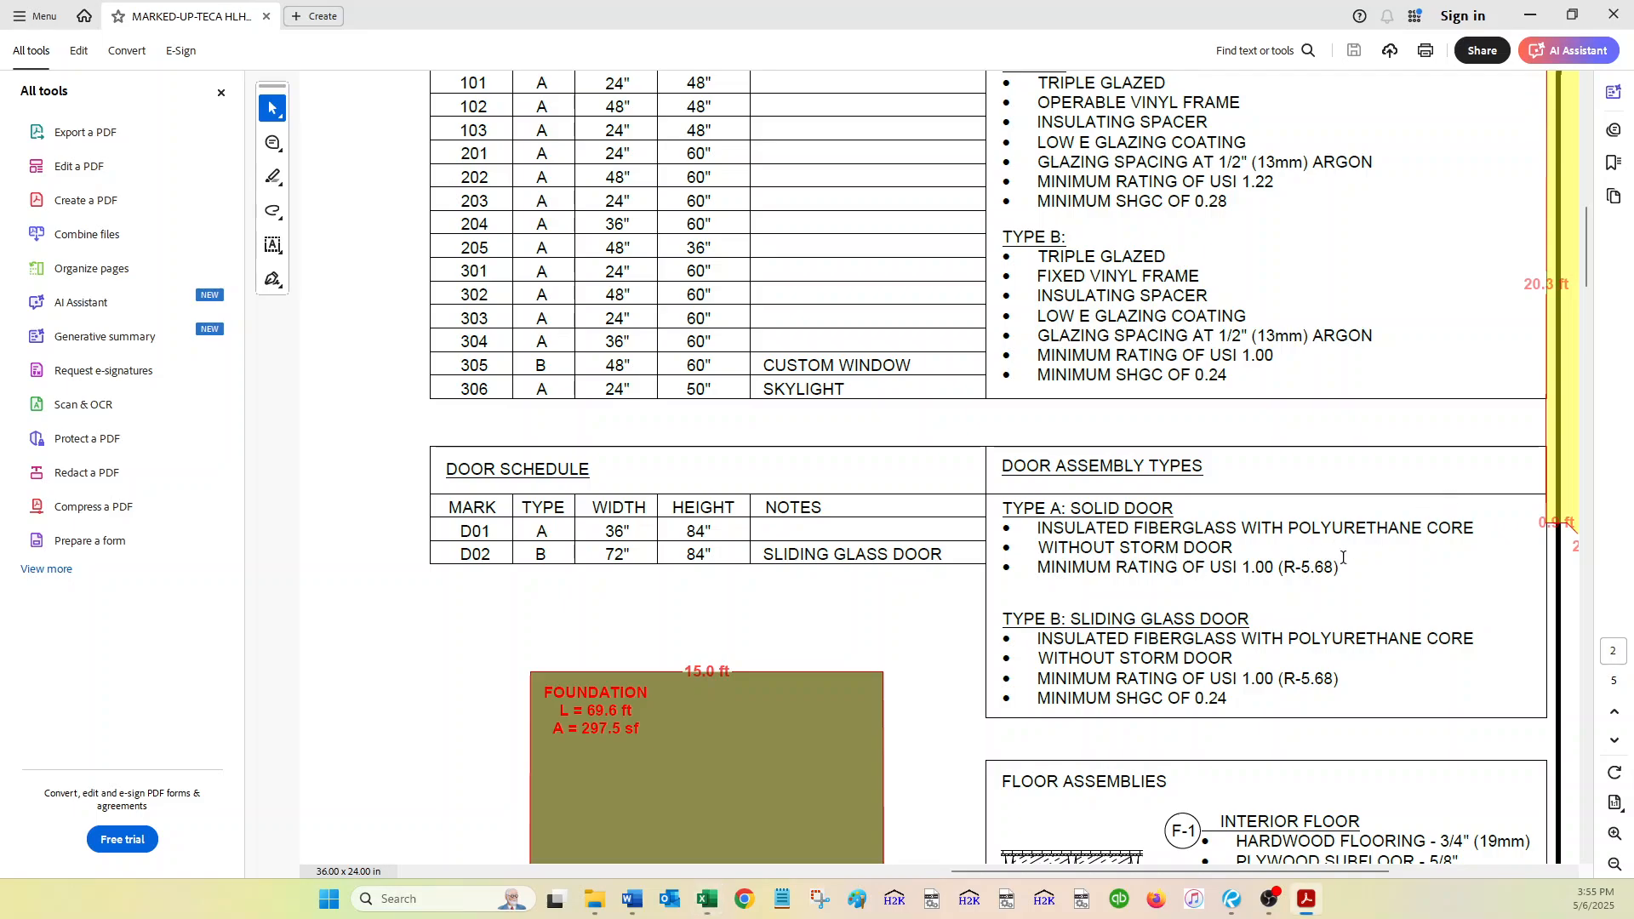
{"action": "left_click_drag", "start_coordinate": [1349, 566], "coordinate": [1001, 572]}
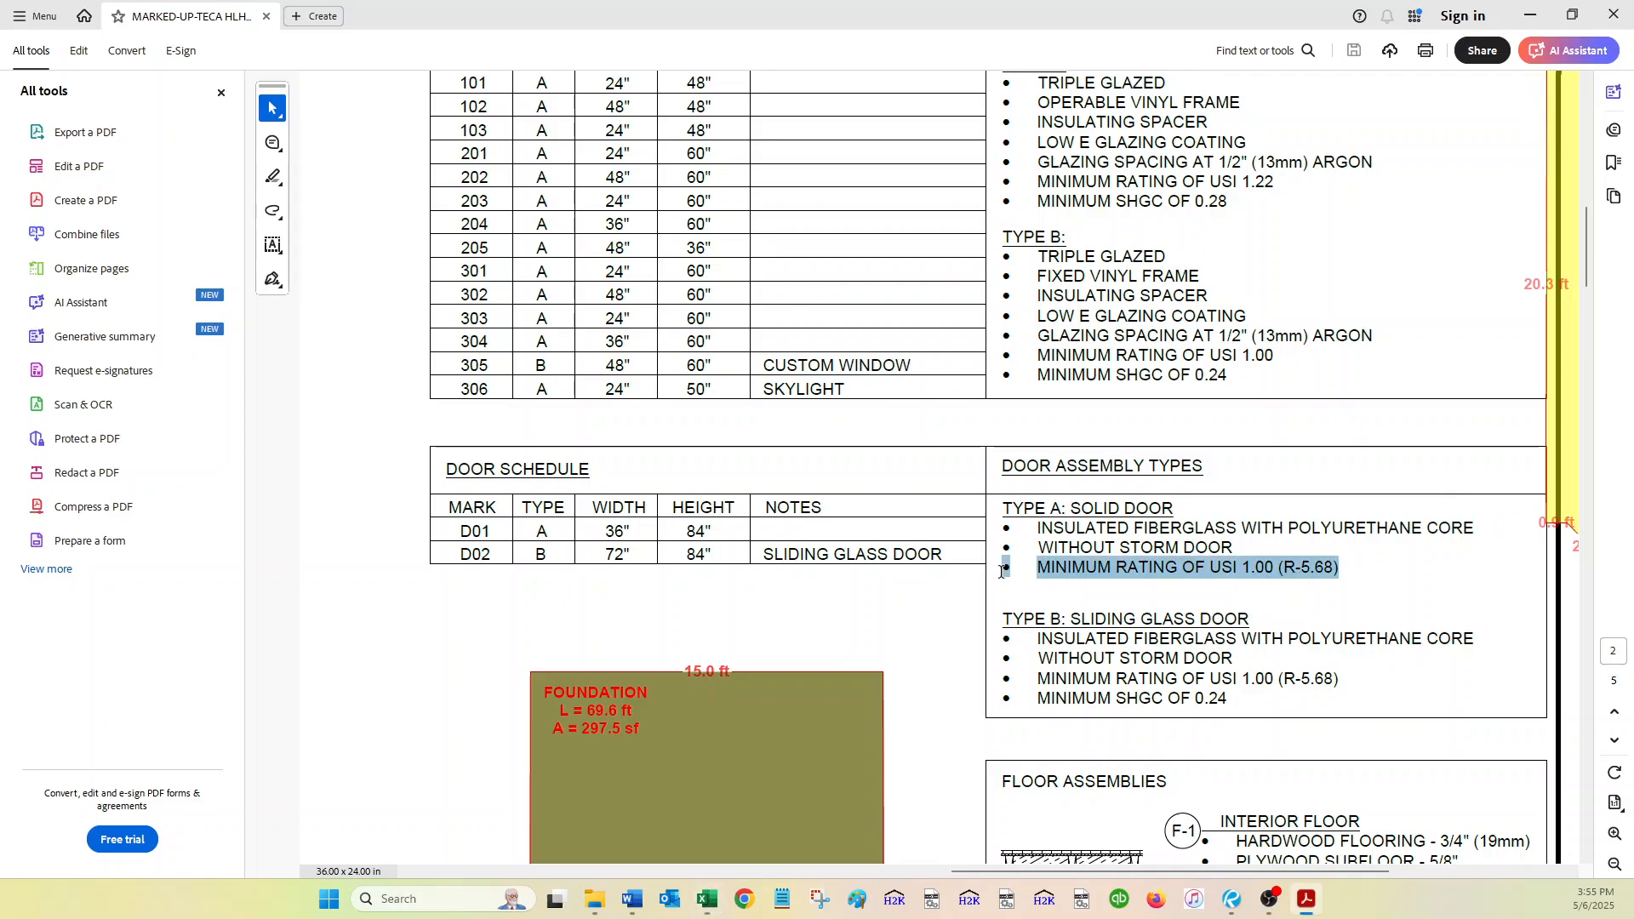
{"action": "left_click_drag", "start_coordinate": [1210, 568], "coordinate": [1330, 569]}
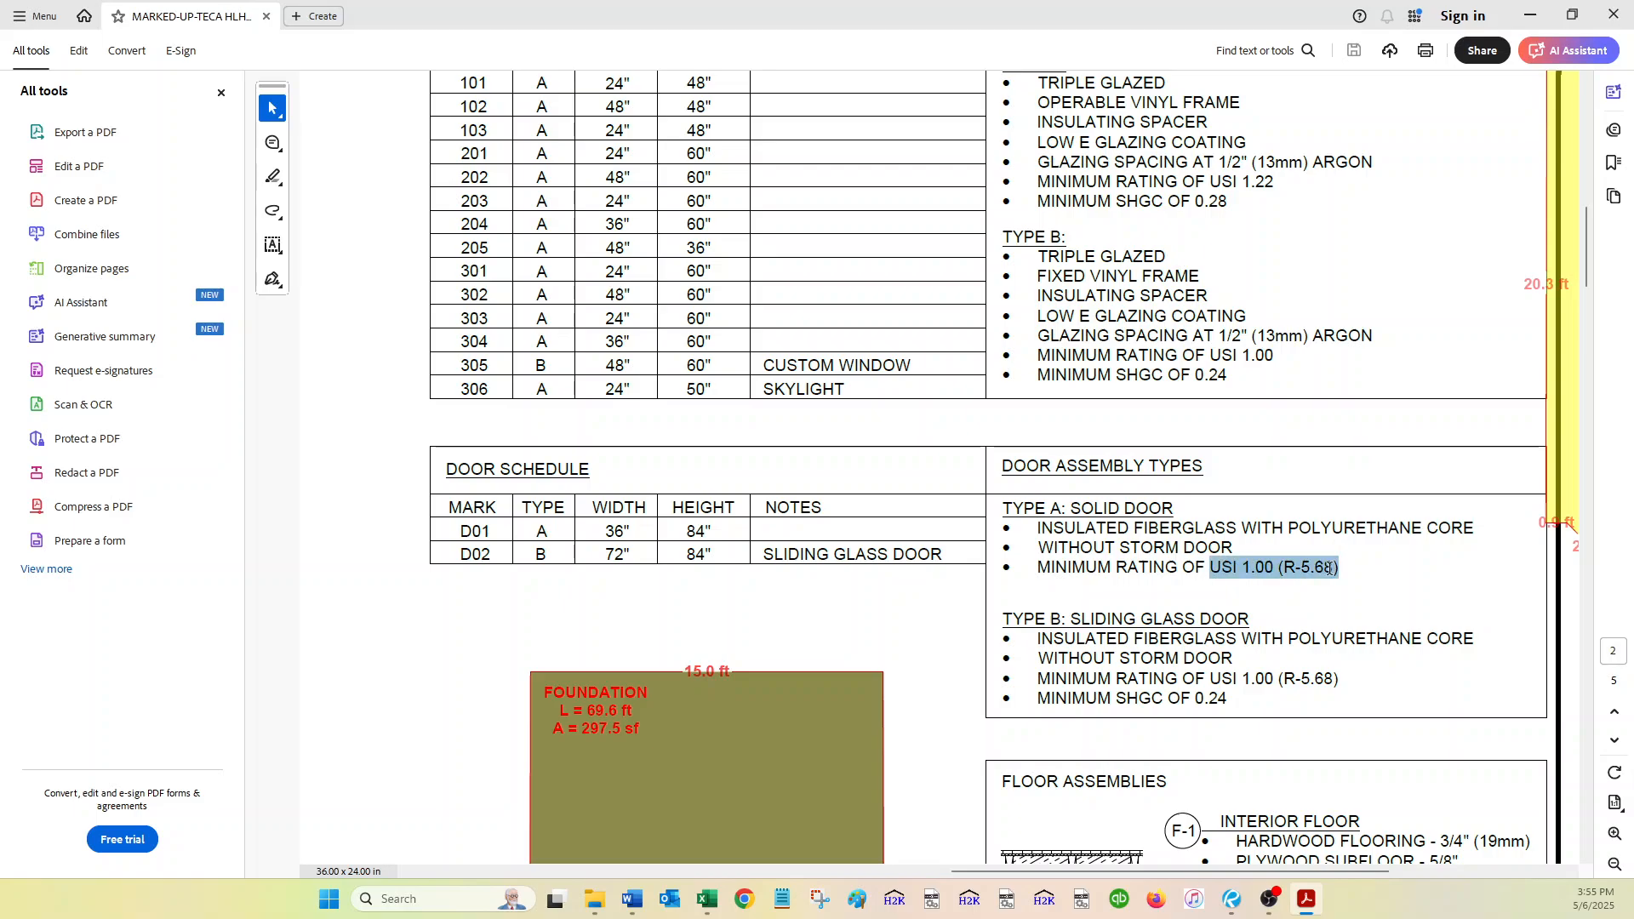
- Switch to the Excel workbook and define the Type A door's properties with a USI-Value of 1.0
{"action": "left_click", "coordinate": [706, 899]}
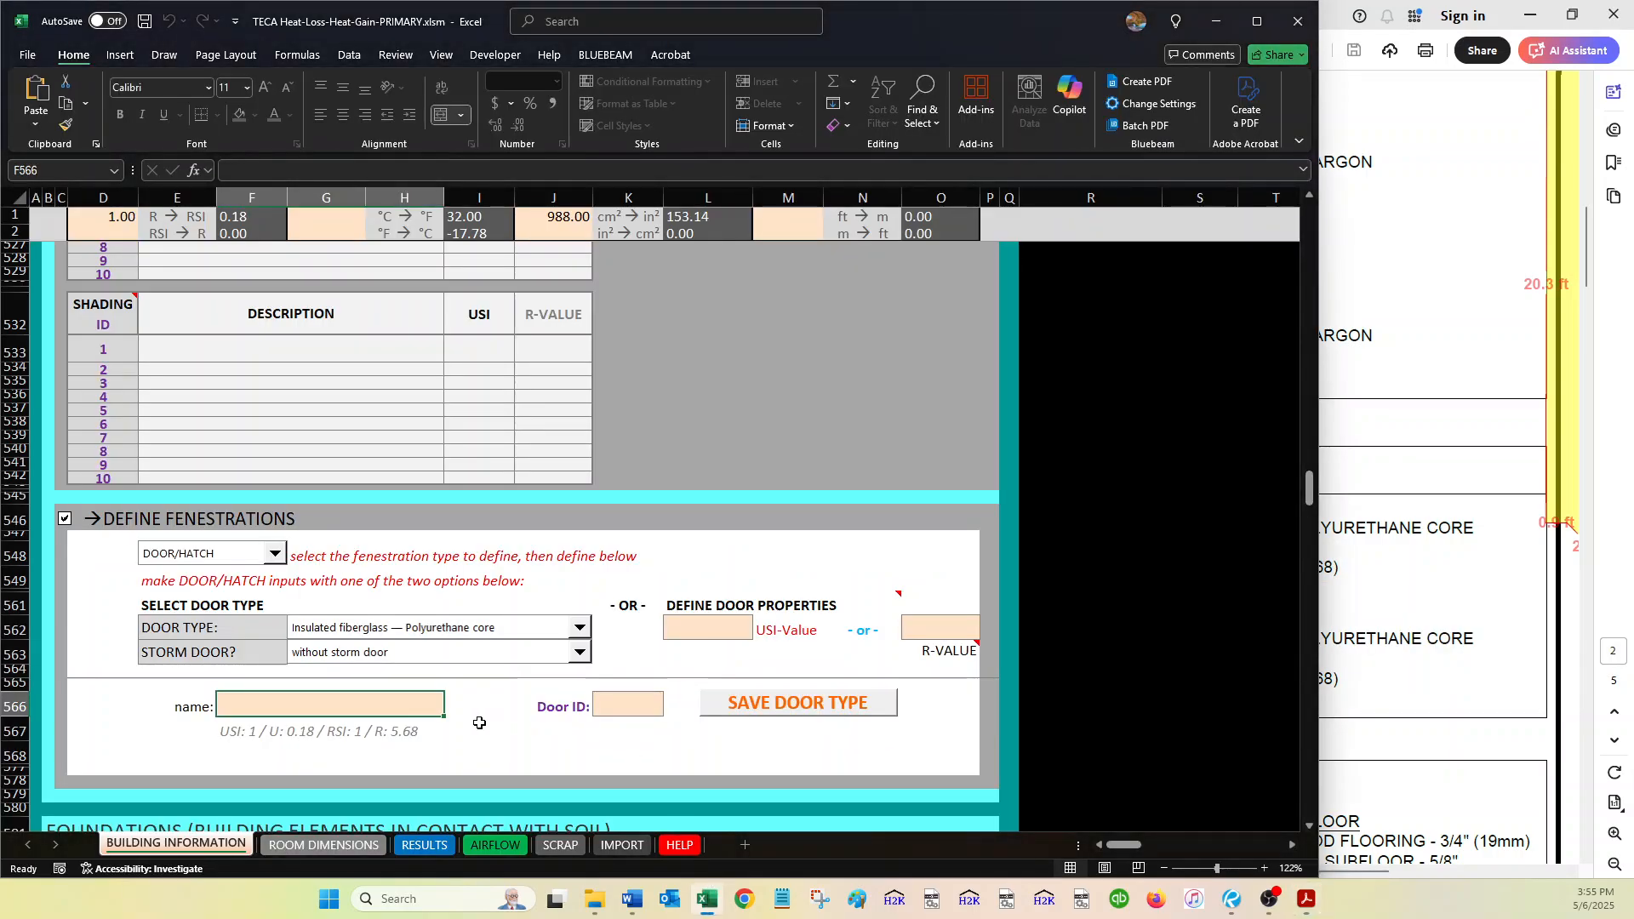
{"action": "left_click", "coordinate": [390, 730]}
{"action": "left_click", "coordinate": [225, 734]}
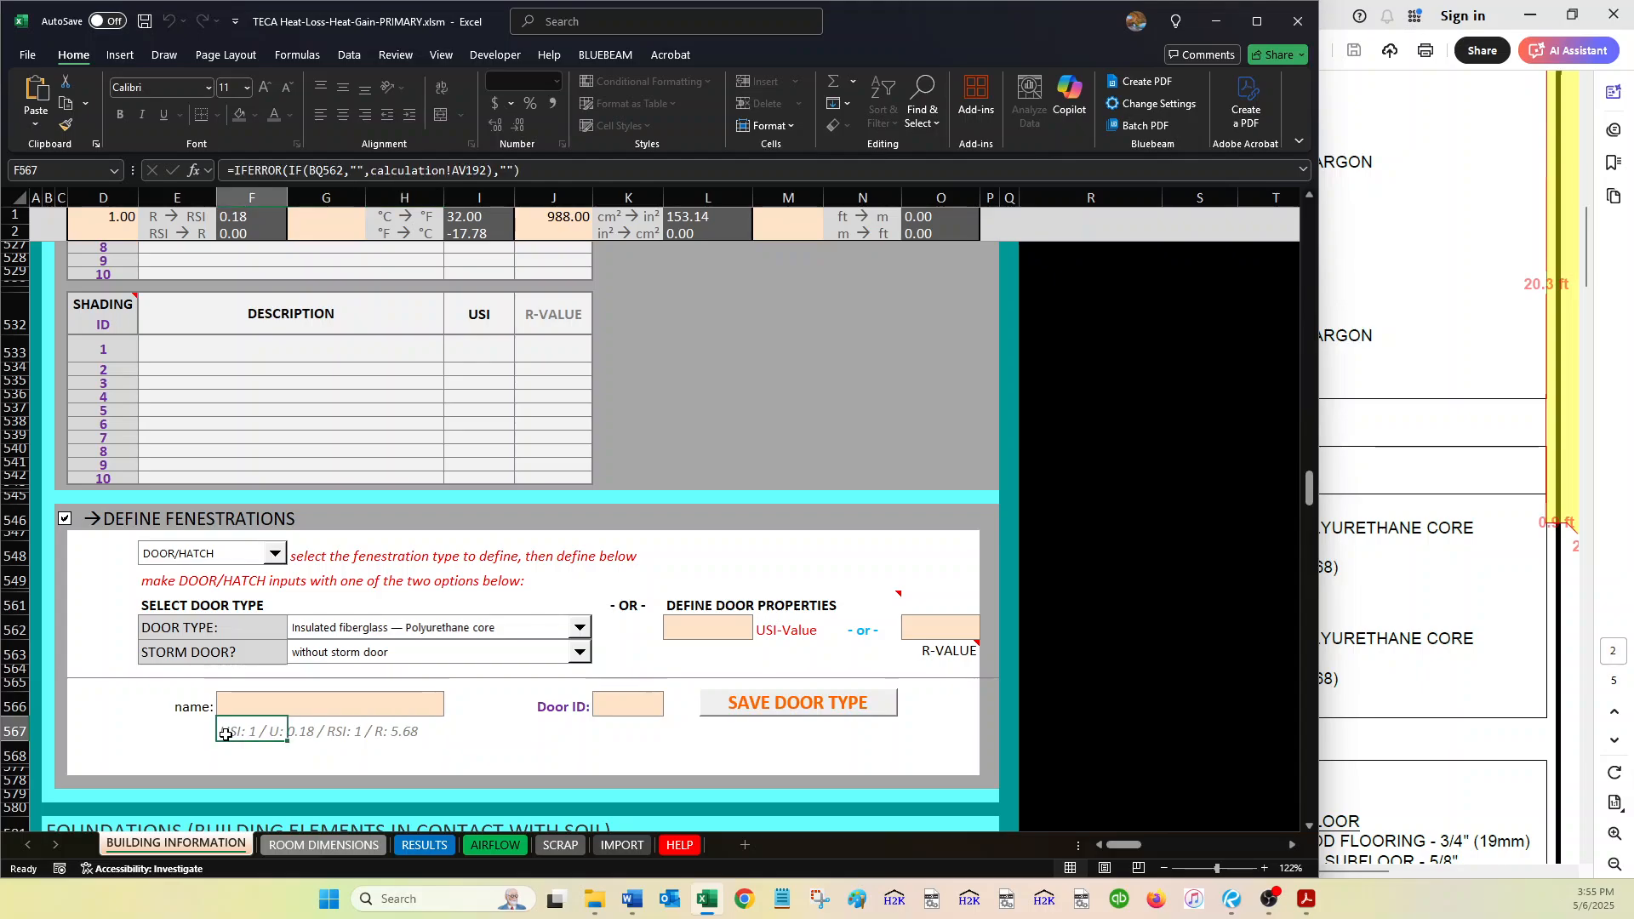
{"action": "left_click", "coordinate": [696, 633]}
{"action": "type", "text": "1.0"}
{"action": "key", "text": "Tab"}
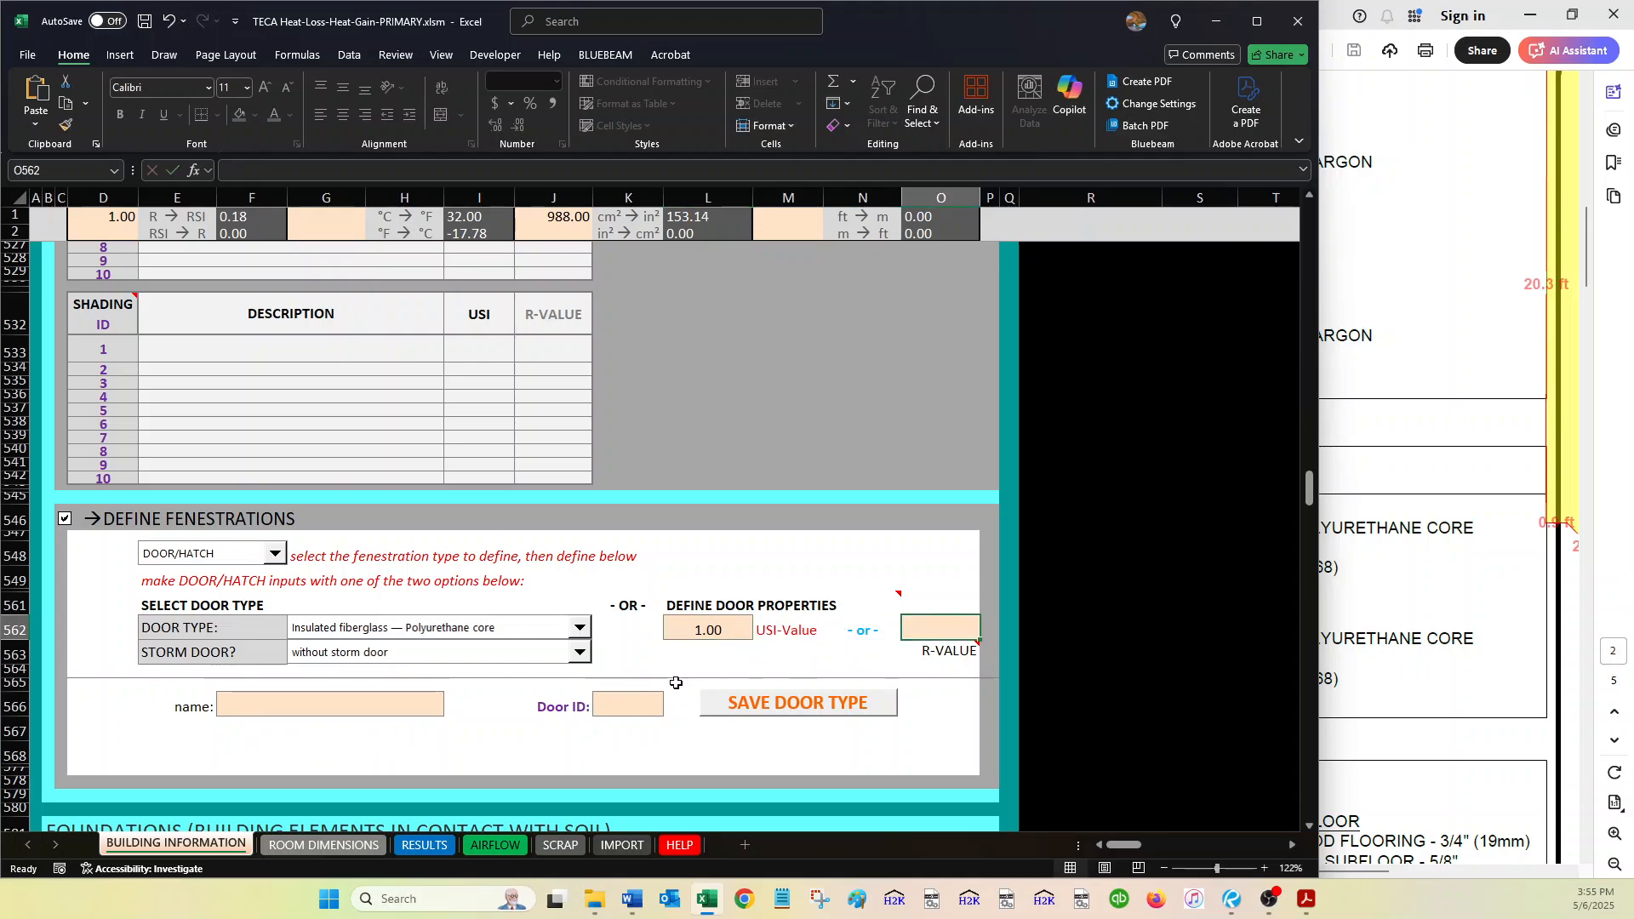
{"action": "left_click", "coordinate": [622, 705]}
{"action": "type", "text": "TYPE A"}
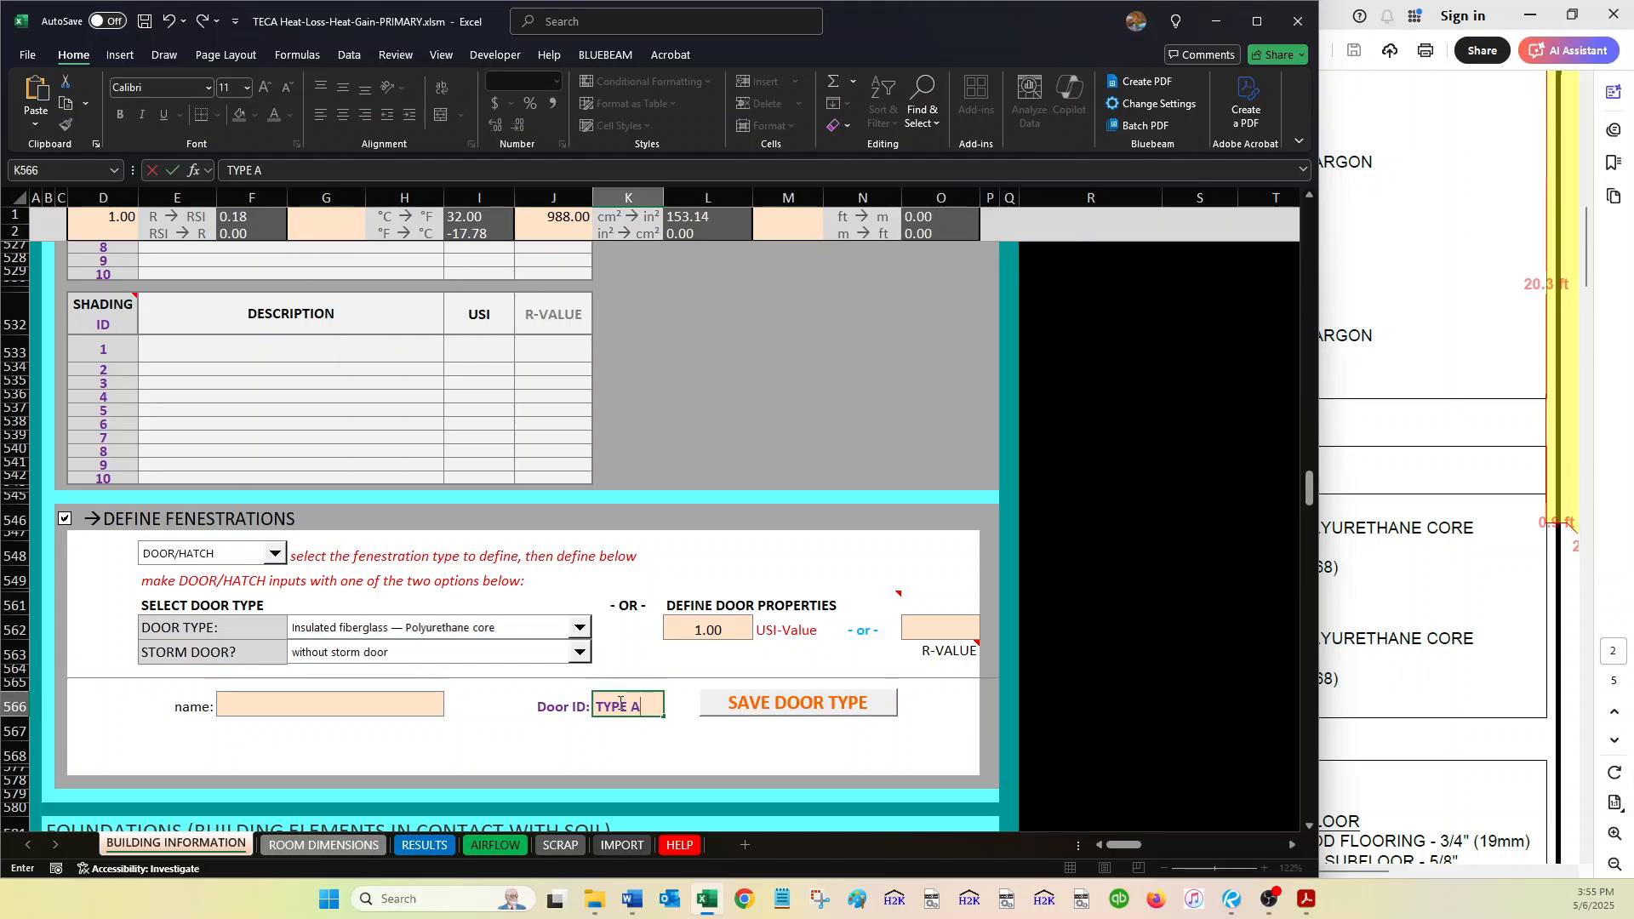
{"action": "key", "text": "BackSpace"}
{"action": "key", "text": "BackSpace"}
{"action": "key", "text": "BackSpace"}
{"action": "key", "text": "BackSpace"}
{"action": "key", "text": "BackSpace"}
{"action": "key", "text": "BackSpace"}
- Name the door TYPE A, assign it Door ID 1 and save the door type
{"action": "key", "text": "Left"}
{"action": "key", "text": "Left"}
{"action": "key", "text": "Left"}
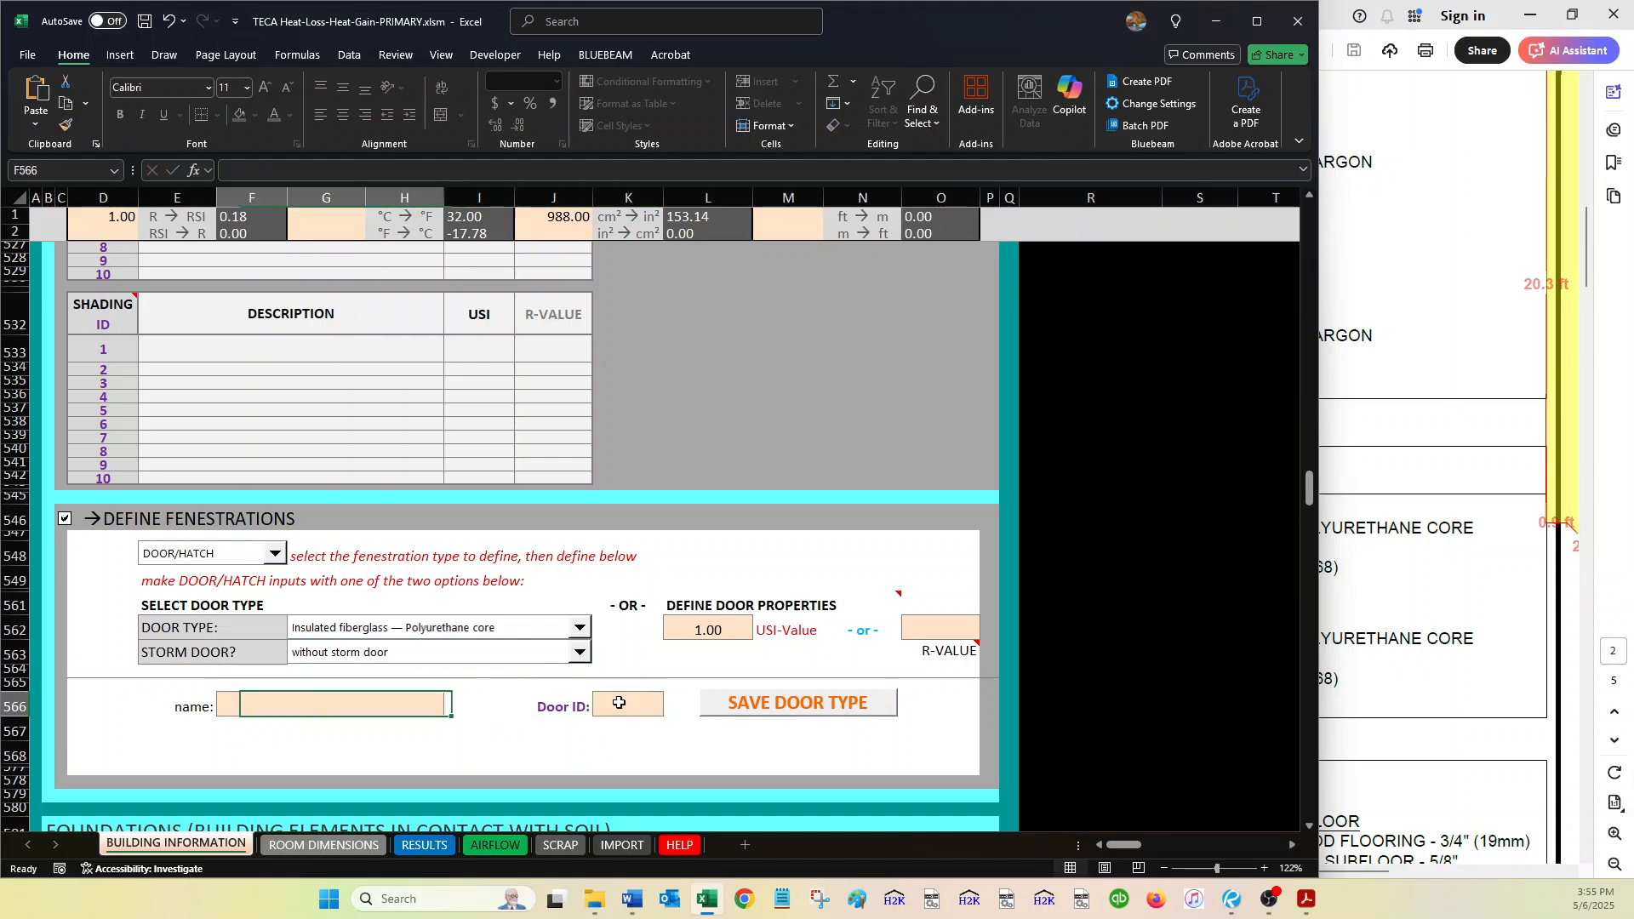
{"action": "type", "text": "TYPE A"}
{"action": "key", "text": "Tab"}
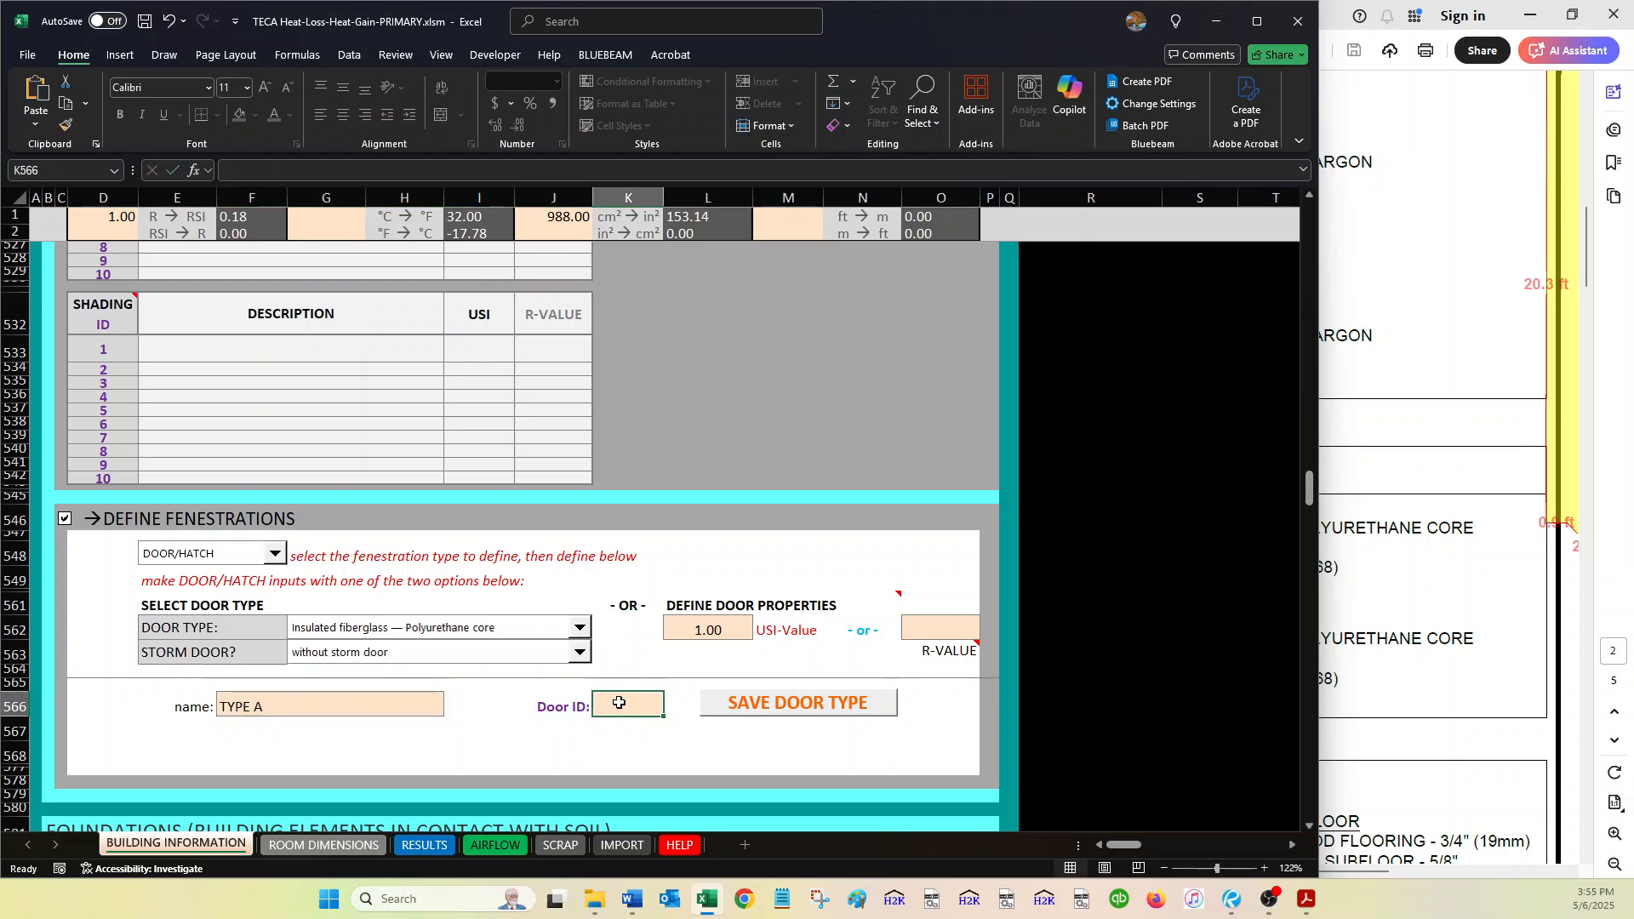
{"action": "type", "text": "1"}
{"action": "left_click", "coordinate": [1379, 405]}
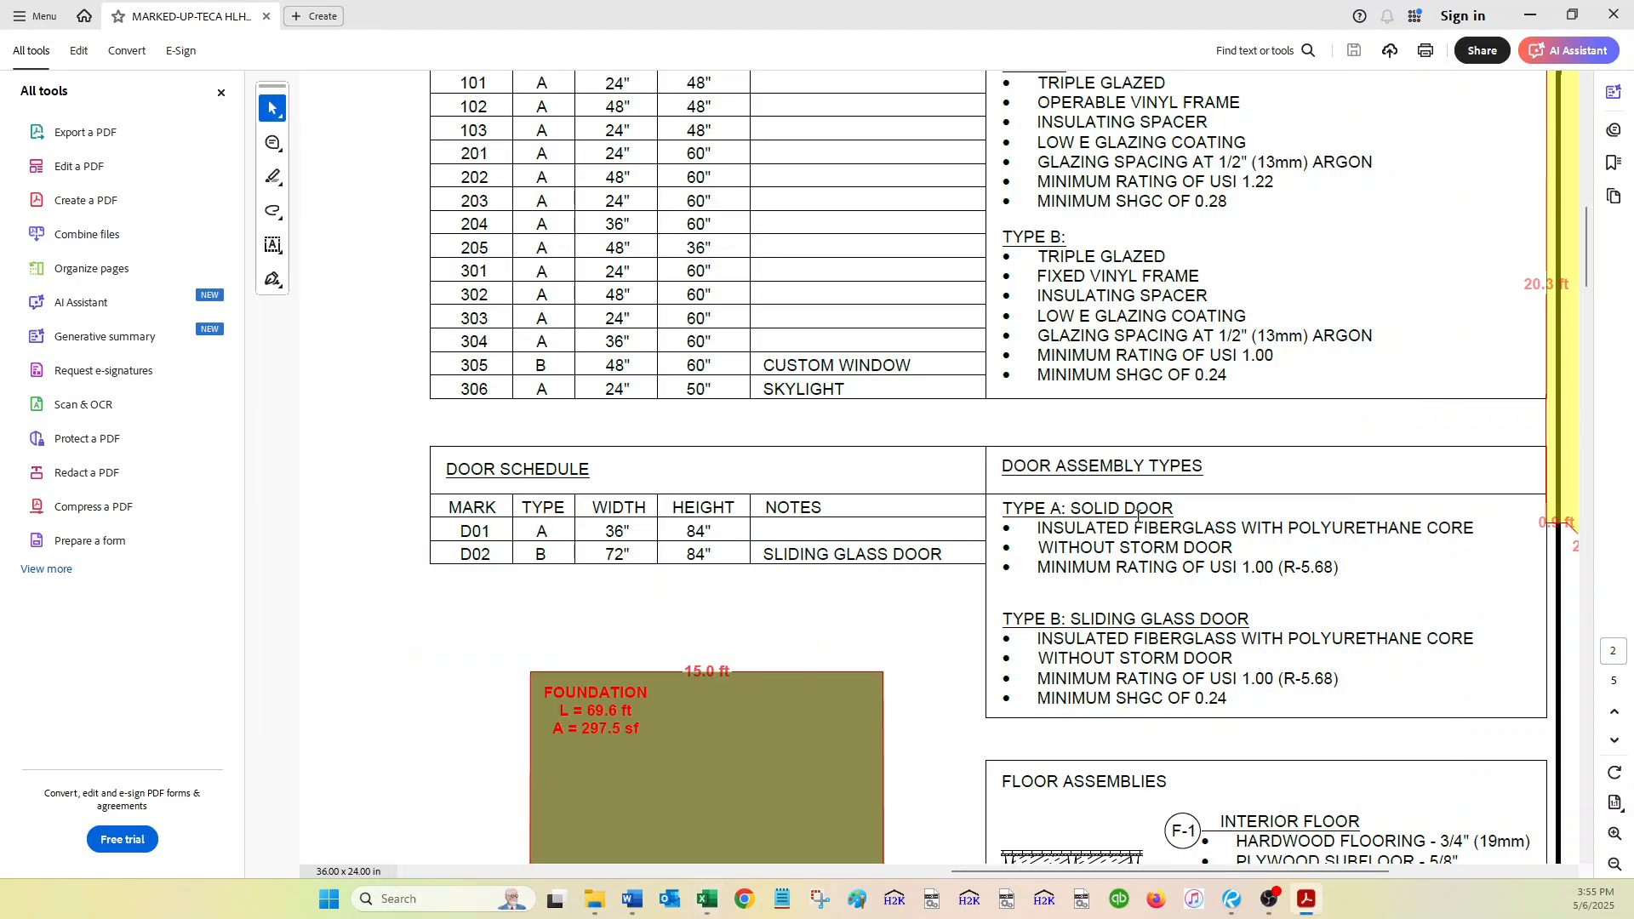
{"action": "left_click", "coordinate": [759, 835]}
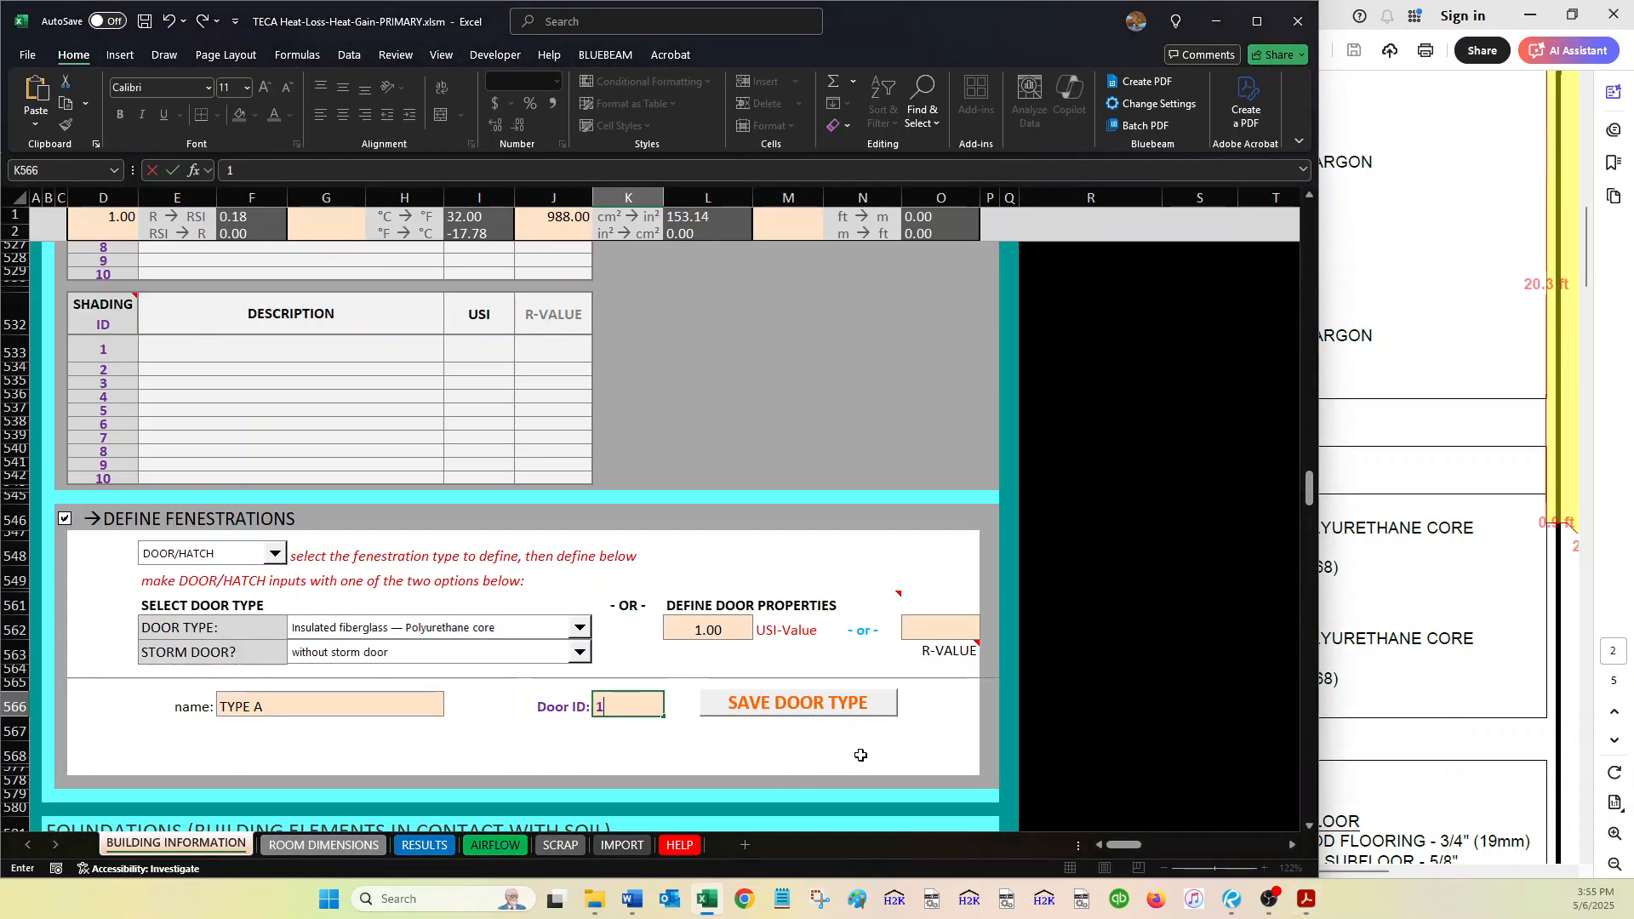
{"action": "left_click", "coordinate": [815, 707]}
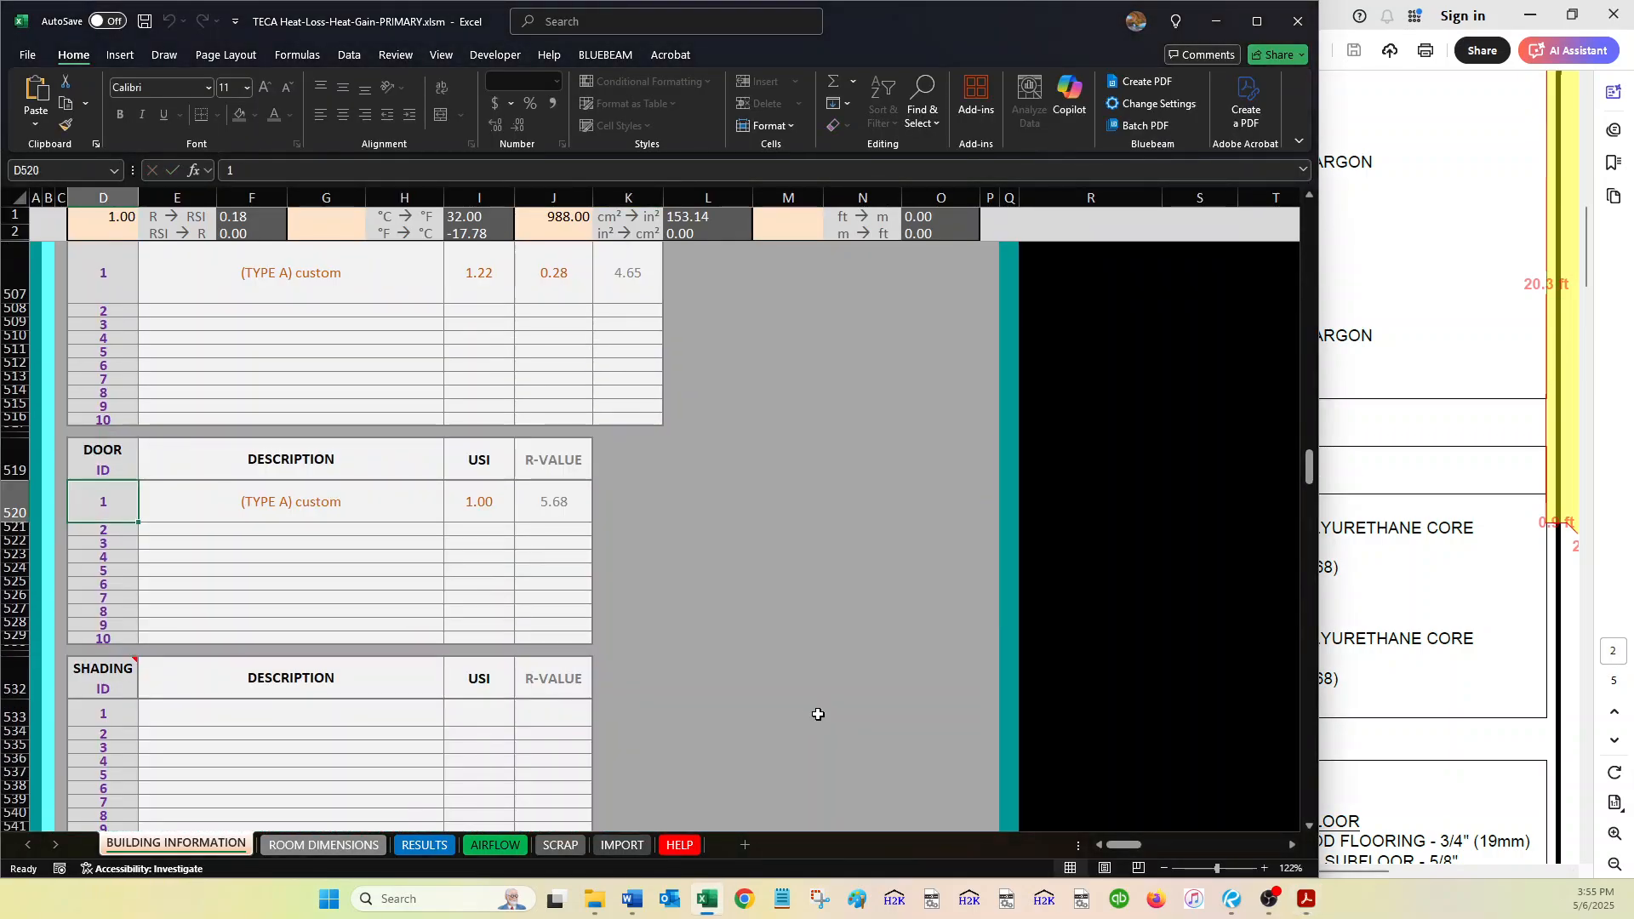
- Look up the Type B sliding glass door's specification and minimum USI rating in the PDF drawing
{"action": "scroll", "coordinate": [1093, 218], "scroll_direction": "down", "scroll_amount": 10}
{"action": "left_click", "coordinate": [1413, 557]}
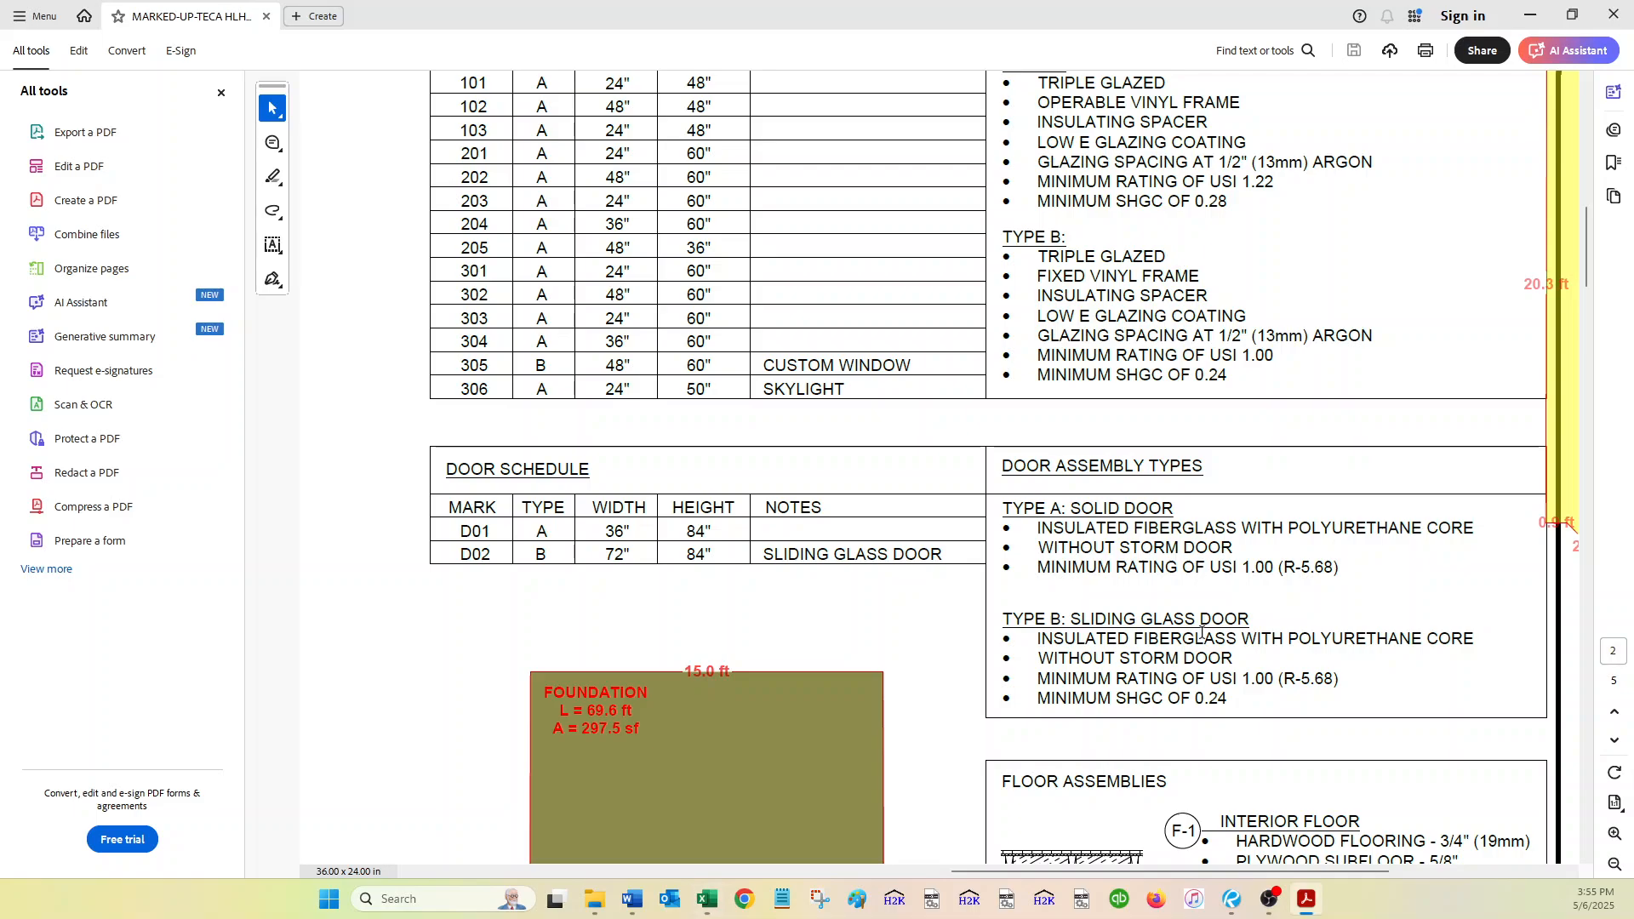
{"action": "scroll", "coordinate": [1202, 632], "scroll_direction": "down", "scroll_amount": 3}
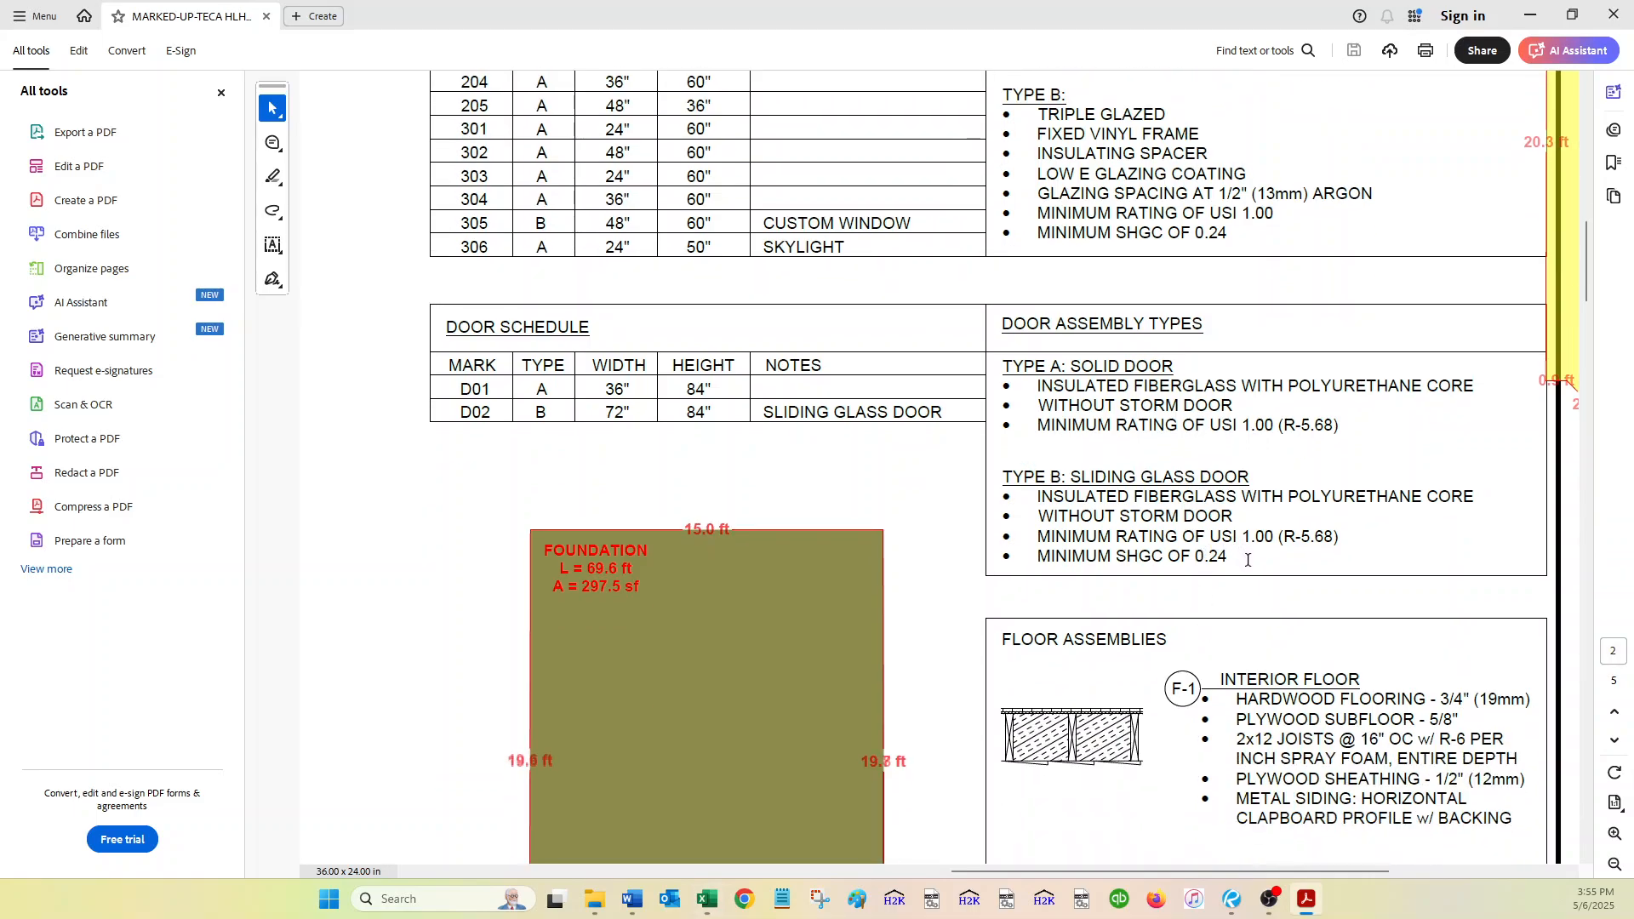
{"action": "left_click_drag", "start_coordinate": [1247, 554], "coordinate": [1004, 473]}
{"action": "left_click", "coordinate": [1120, 493]}
{"action": "left_click_drag", "start_coordinate": [1260, 545], "coordinate": [1138, 543]}
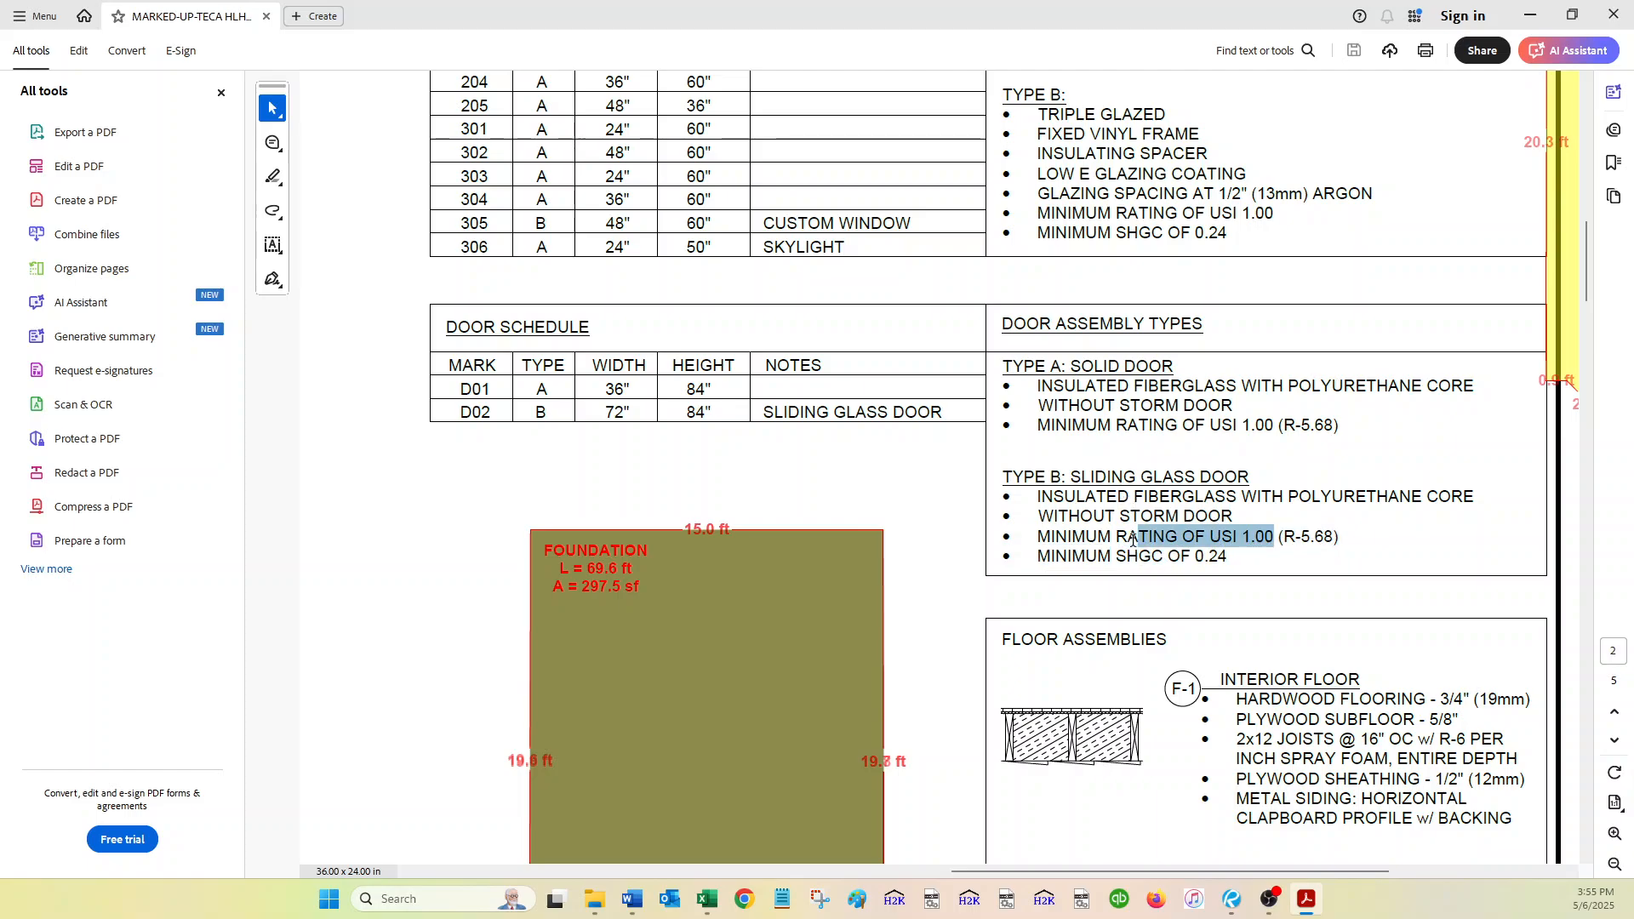
{"action": "left_click", "coordinate": [1168, 521]}
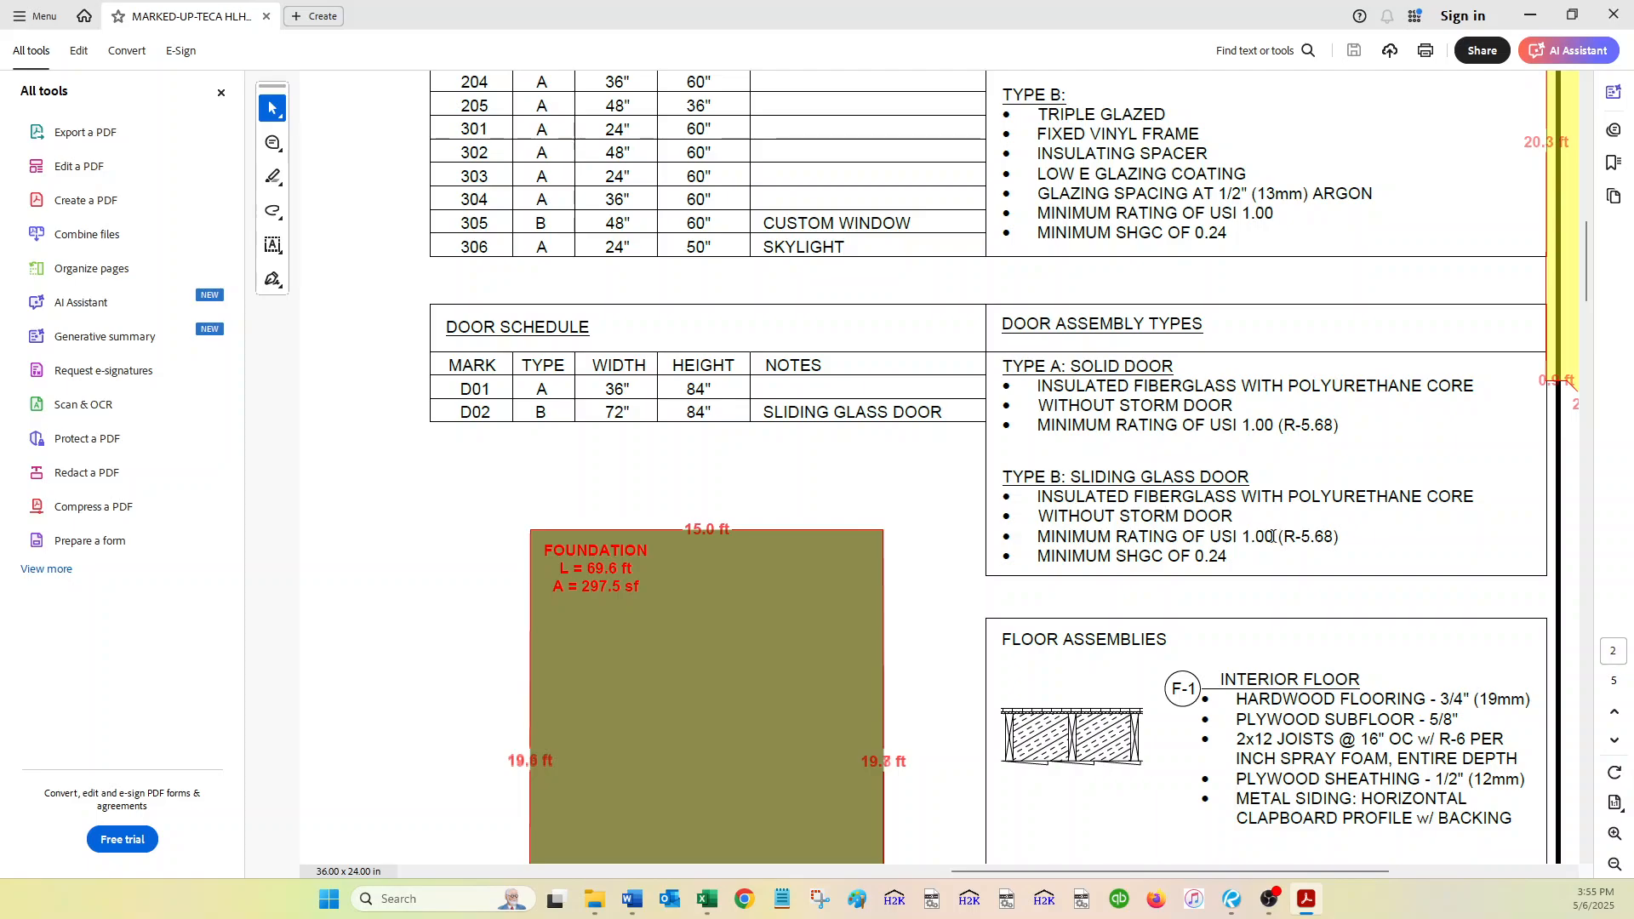
- Compare the Type B sliding glass door's USI and SHGC ratings with the Type B window's ratings
{"action": "left_click_drag", "start_coordinate": [1274, 536], "coordinate": [1203, 555]}
{"action": "left_click", "coordinate": [1268, 552]}
{"action": "left_click_drag", "start_coordinate": [1236, 238], "coordinate": [1037, 210]}
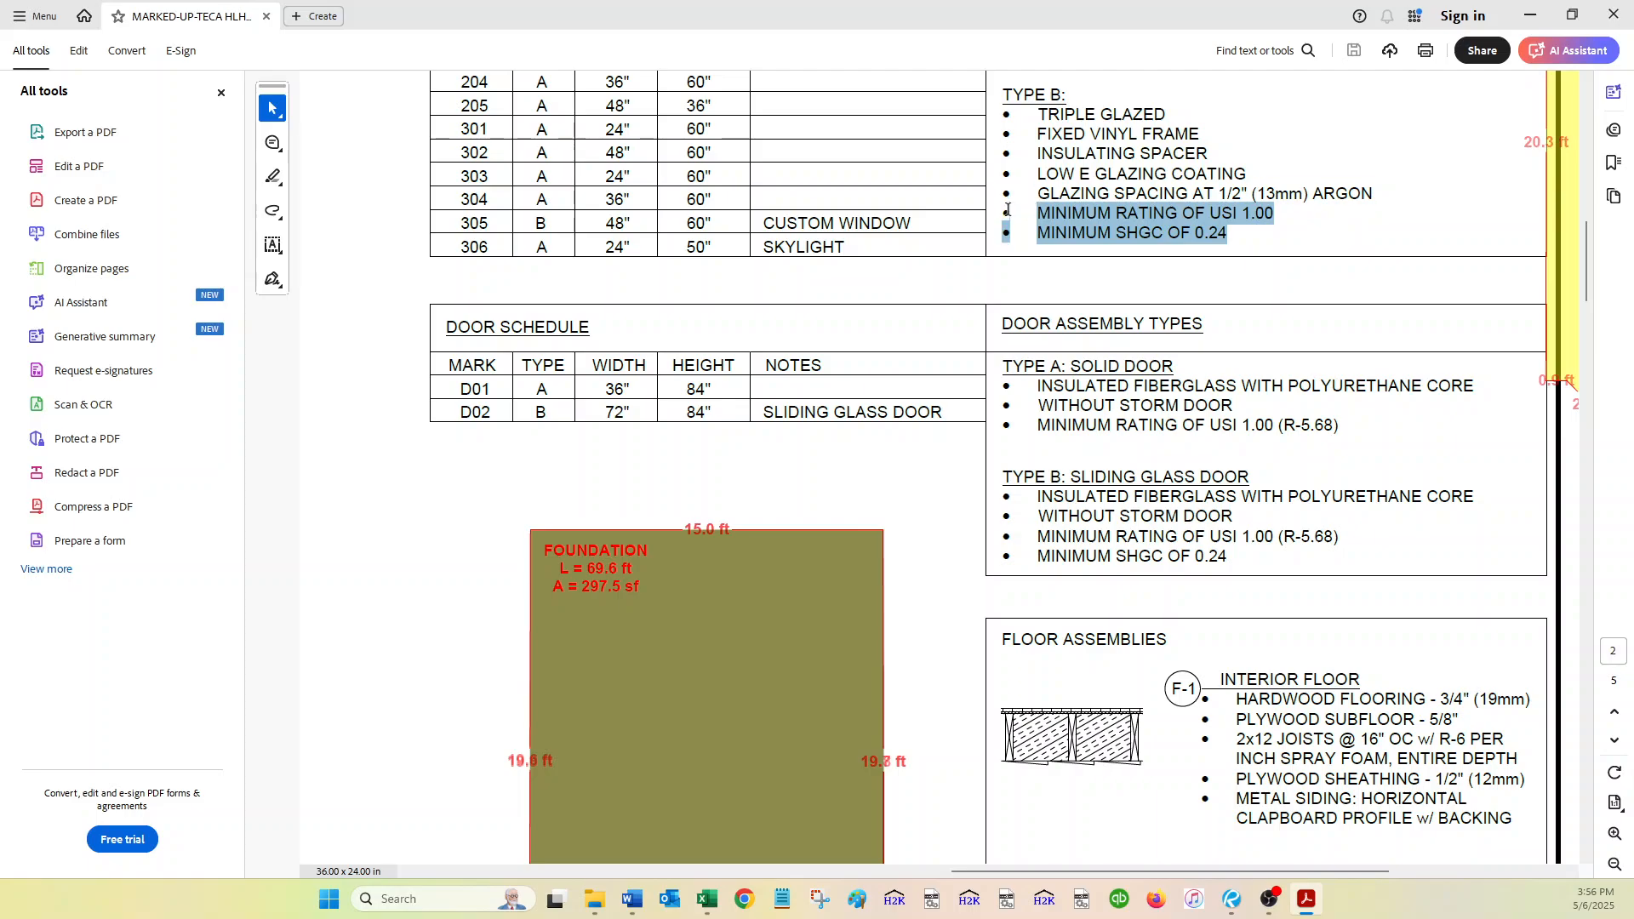
{"action": "right_click", "coordinate": [1004, 212]}
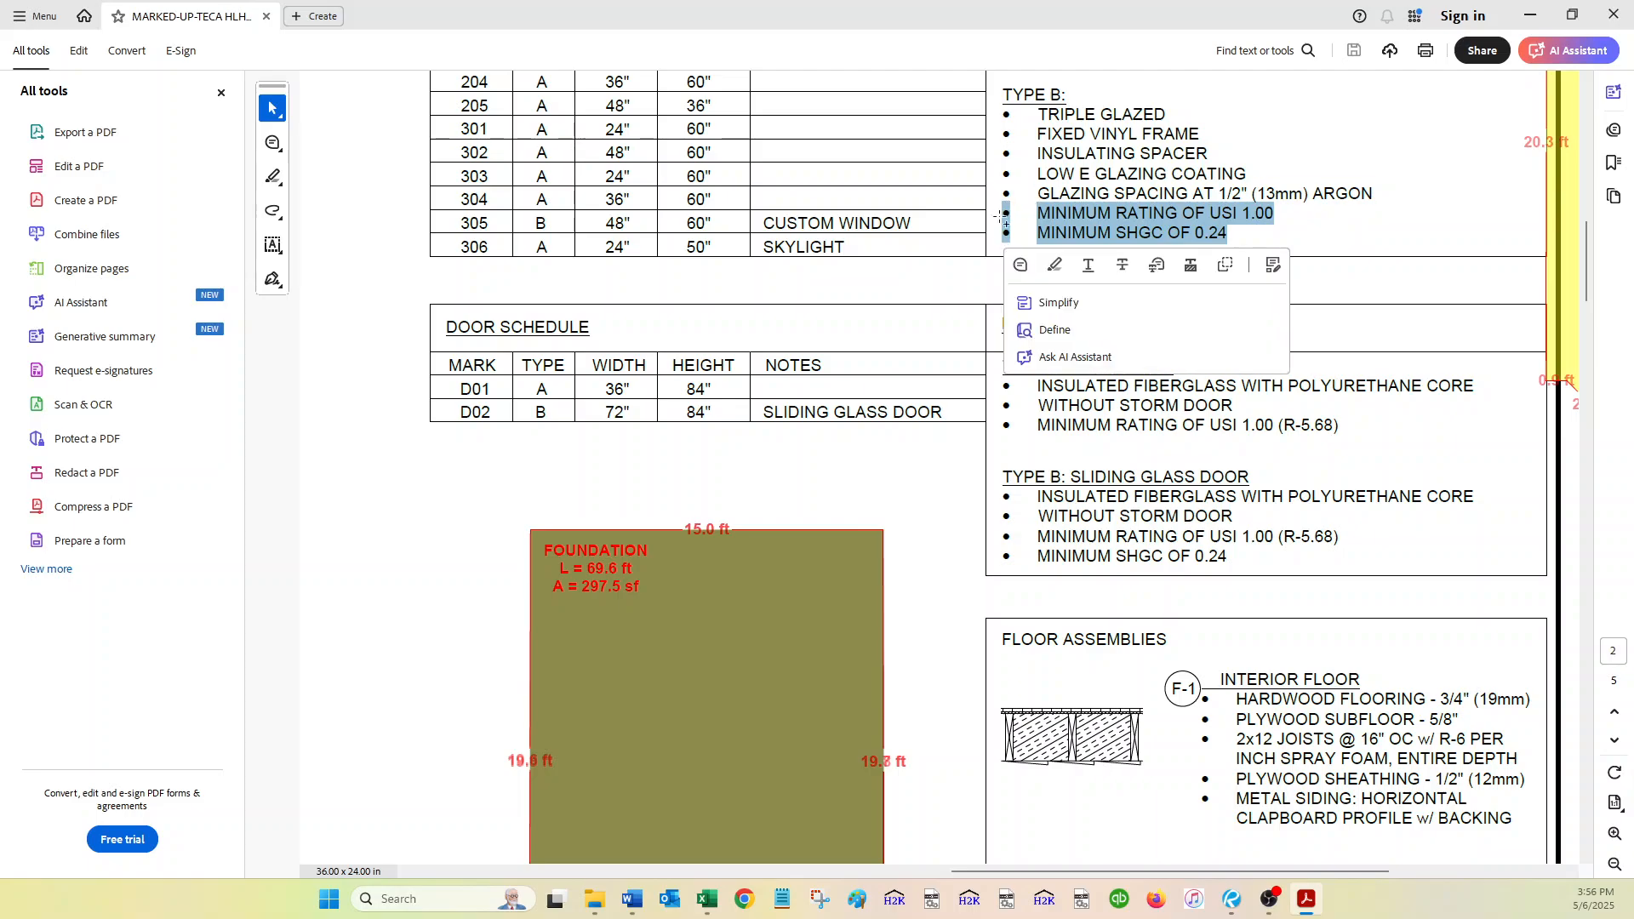
- Switch to the Excel workbook, collapse the Define Fenestrations section and review the saved Type B window's USI, SHGC and R-value
{"action": "left_click", "coordinate": [708, 901]}
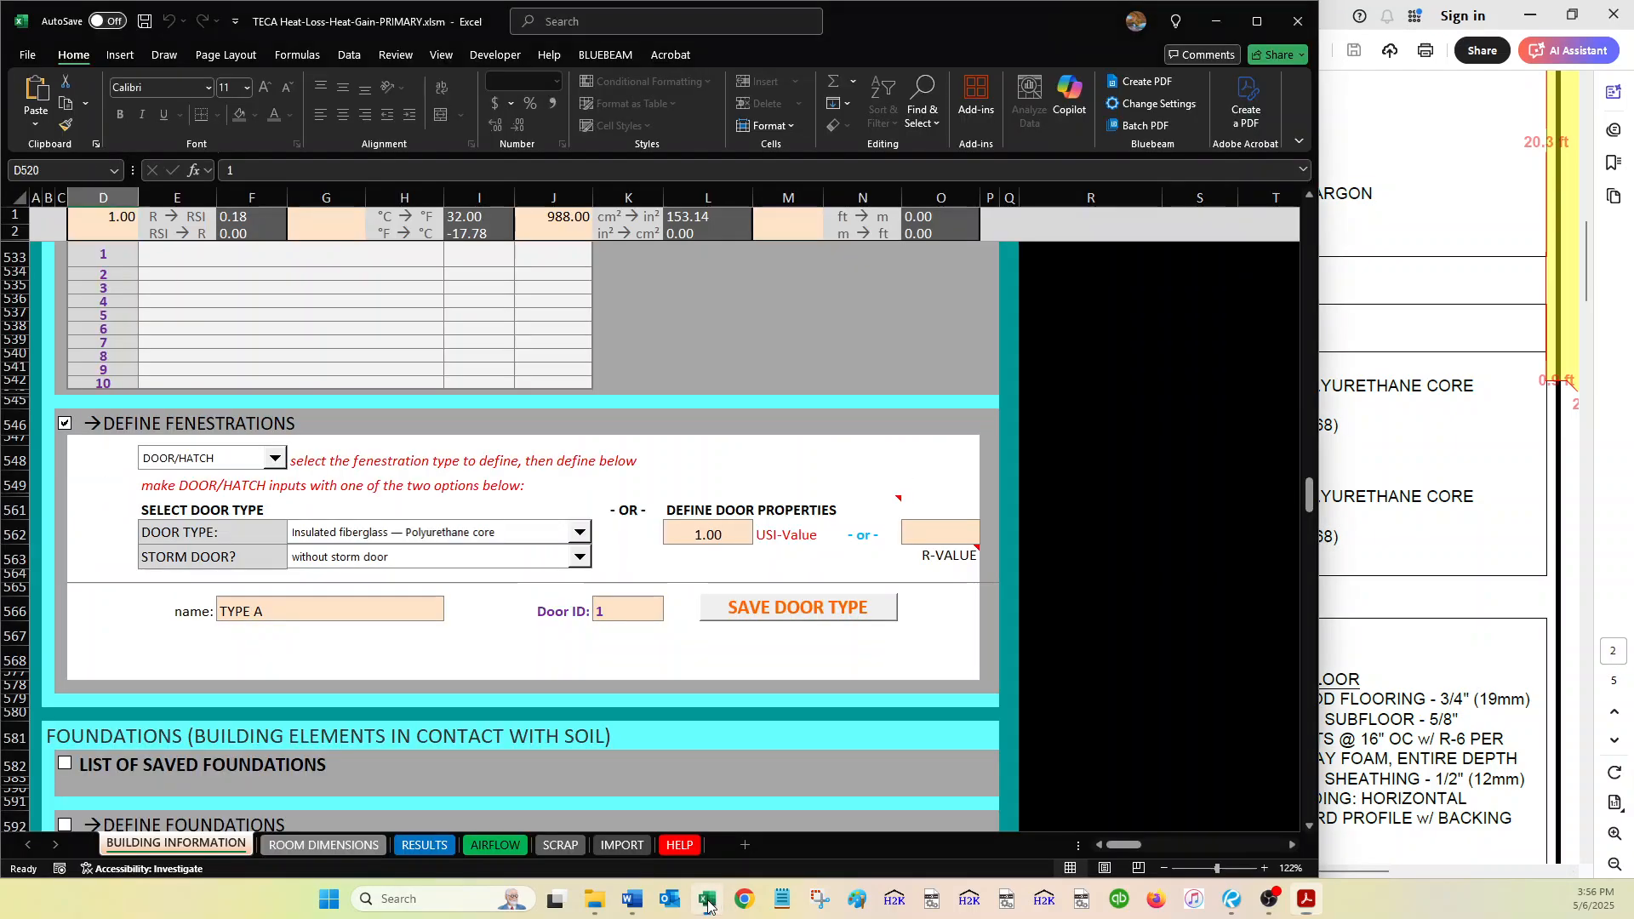
{"action": "left_click", "coordinate": [75, 430]}
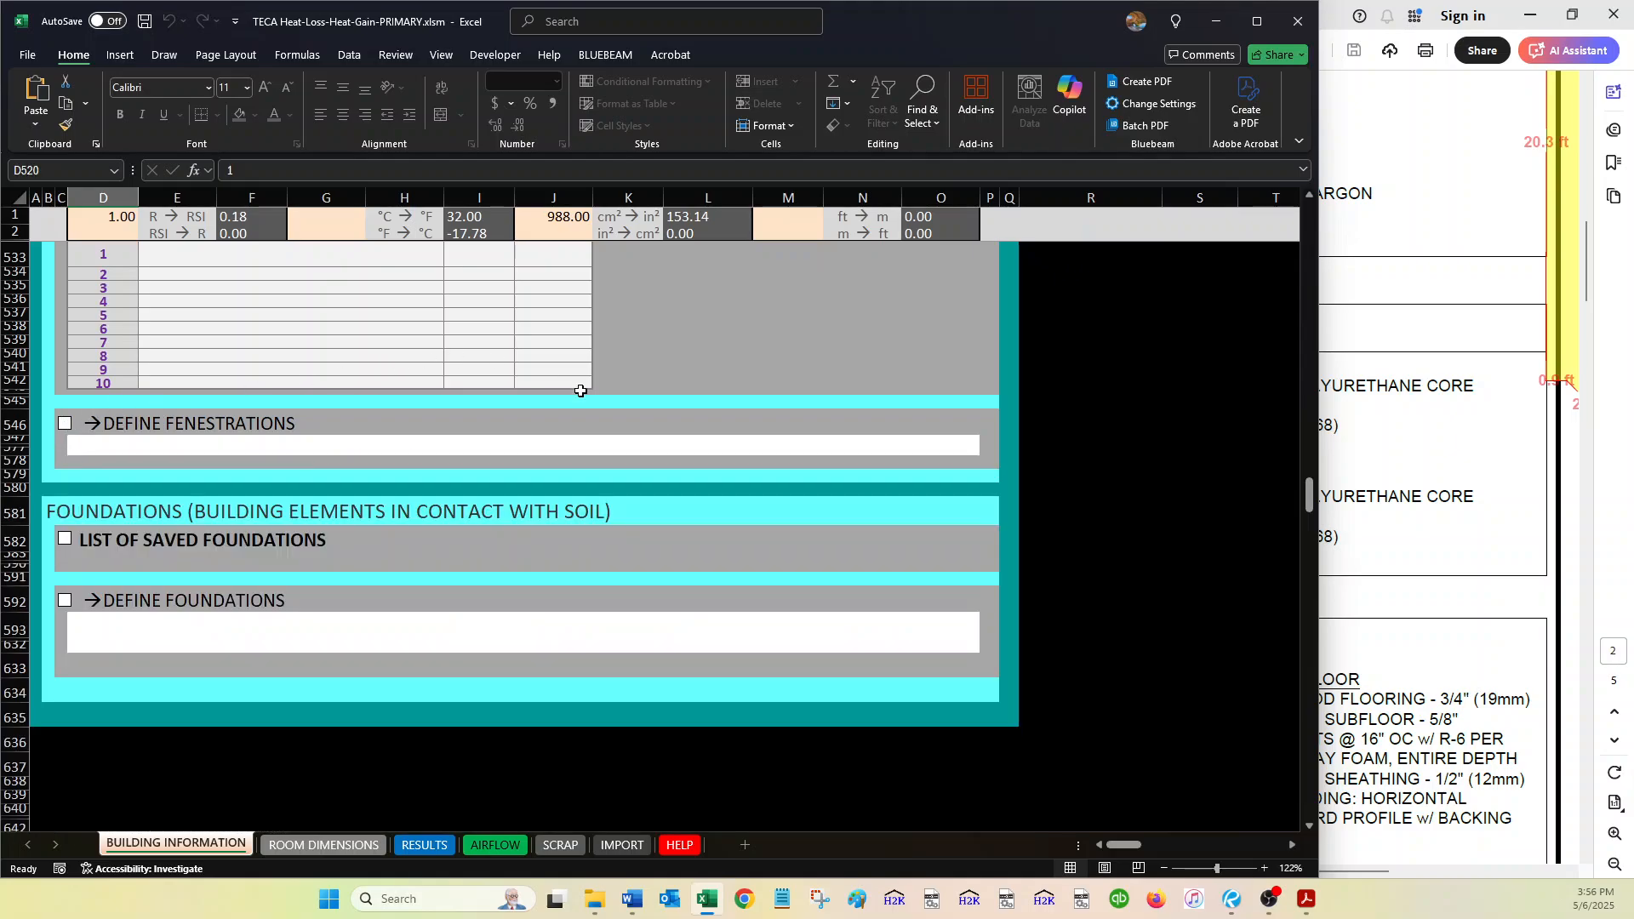
{"action": "scroll", "coordinate": [579, 387], "scroll_direction": "up", "scroll_amount": 9}
{"action": "scroll", "coordinate": [579, 387], "scroll_direction": "up", "scroll_amount": 4}
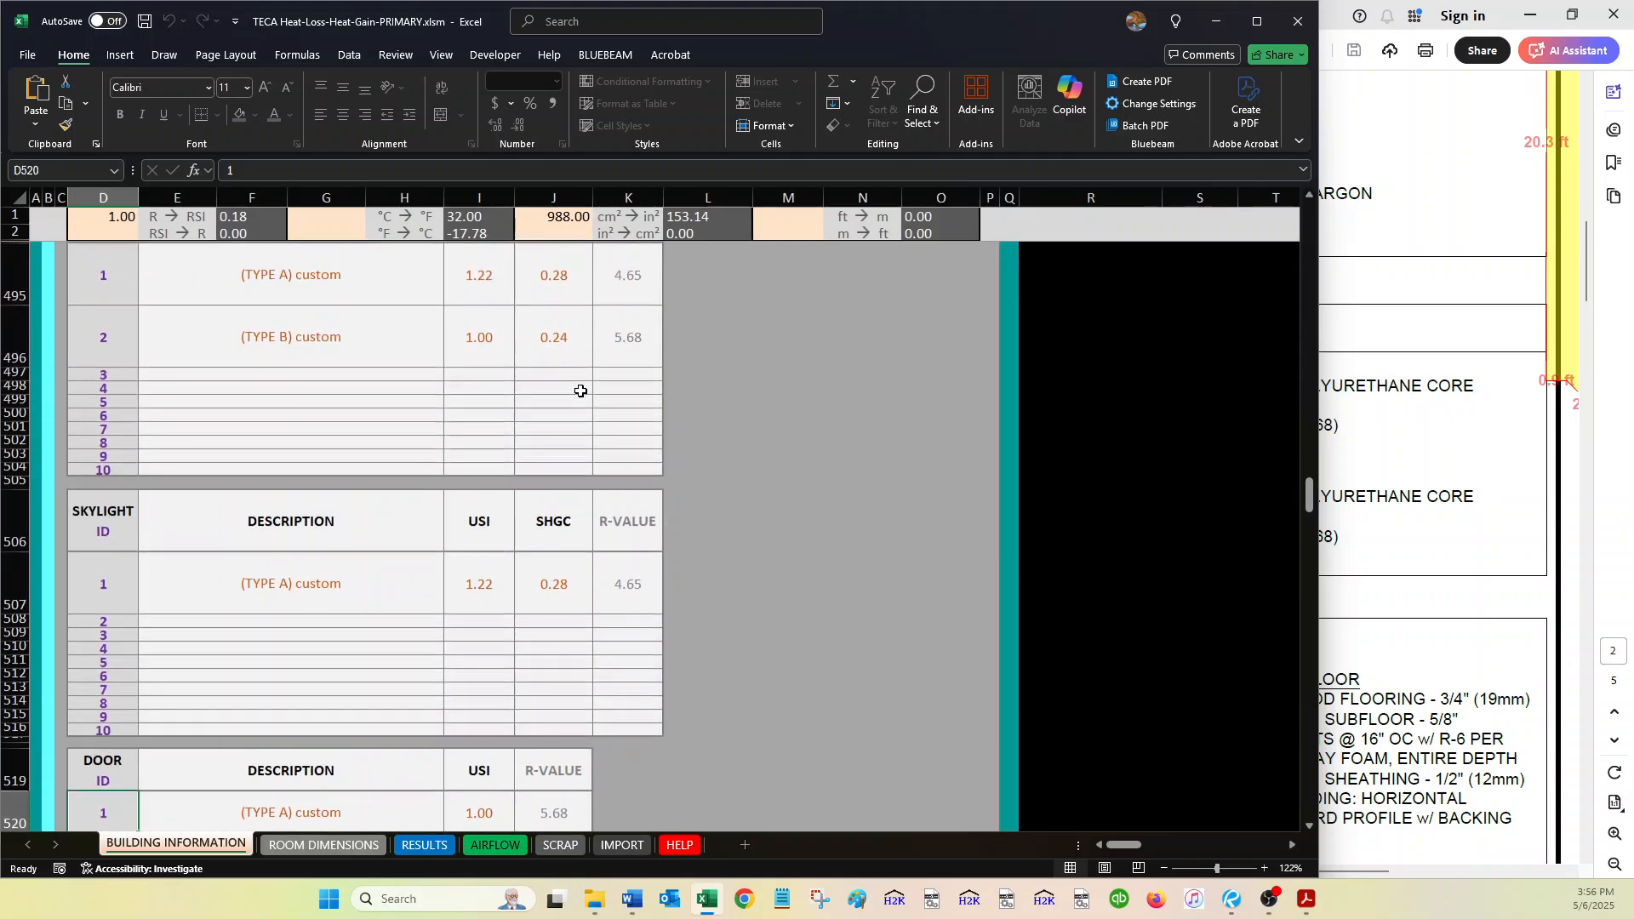
{"action": "double_click", "coordinate": [103, 387]}
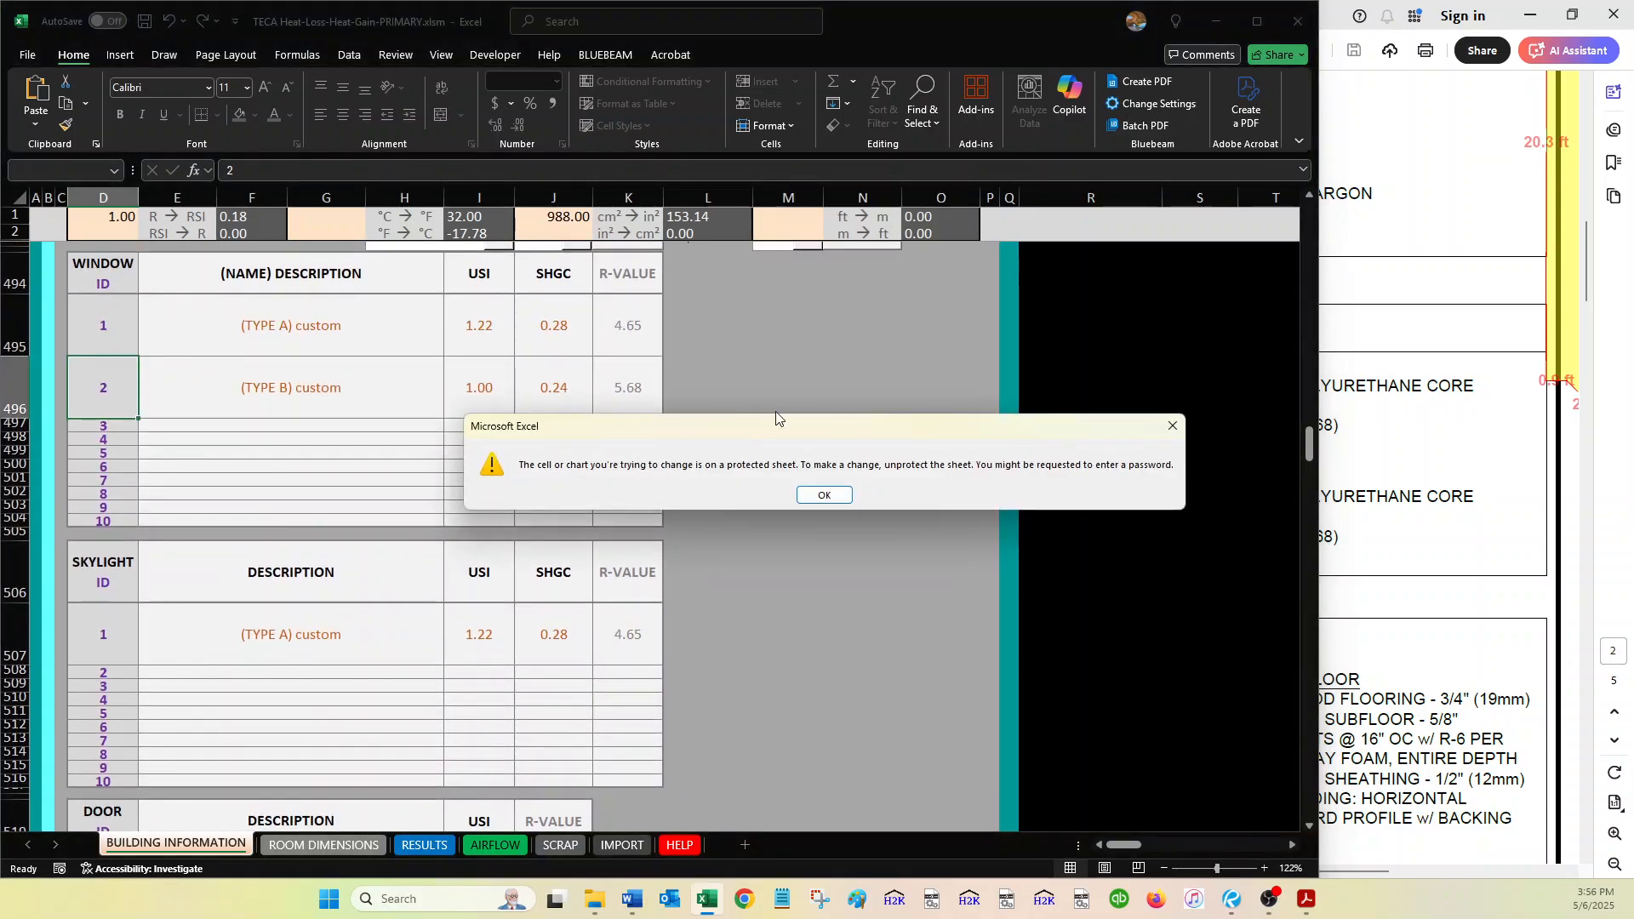
{"action": "left_click", "coordinate": [836, 494]}
{"action": "left_click_drag", "start_coordinate": [113, 383], "coordinate": [651, 396]}
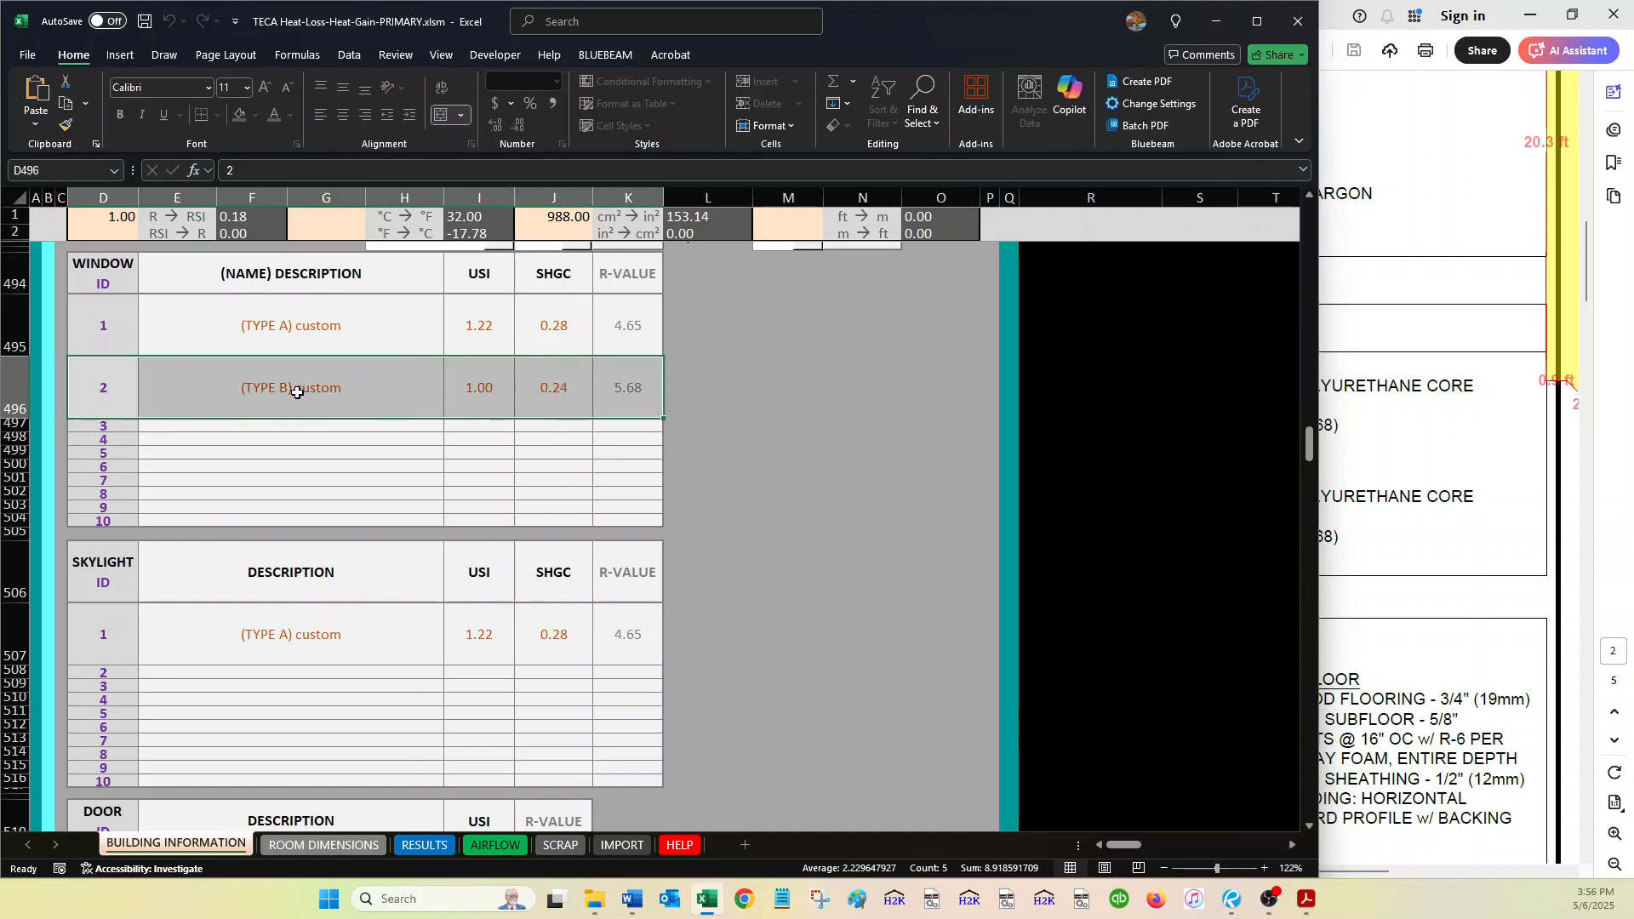
- Return to the PDF drawing and recheck the Type B window specification against the sliding glass door's USI rating
{"action": "left_click", "coordinate": [1444, 449]}
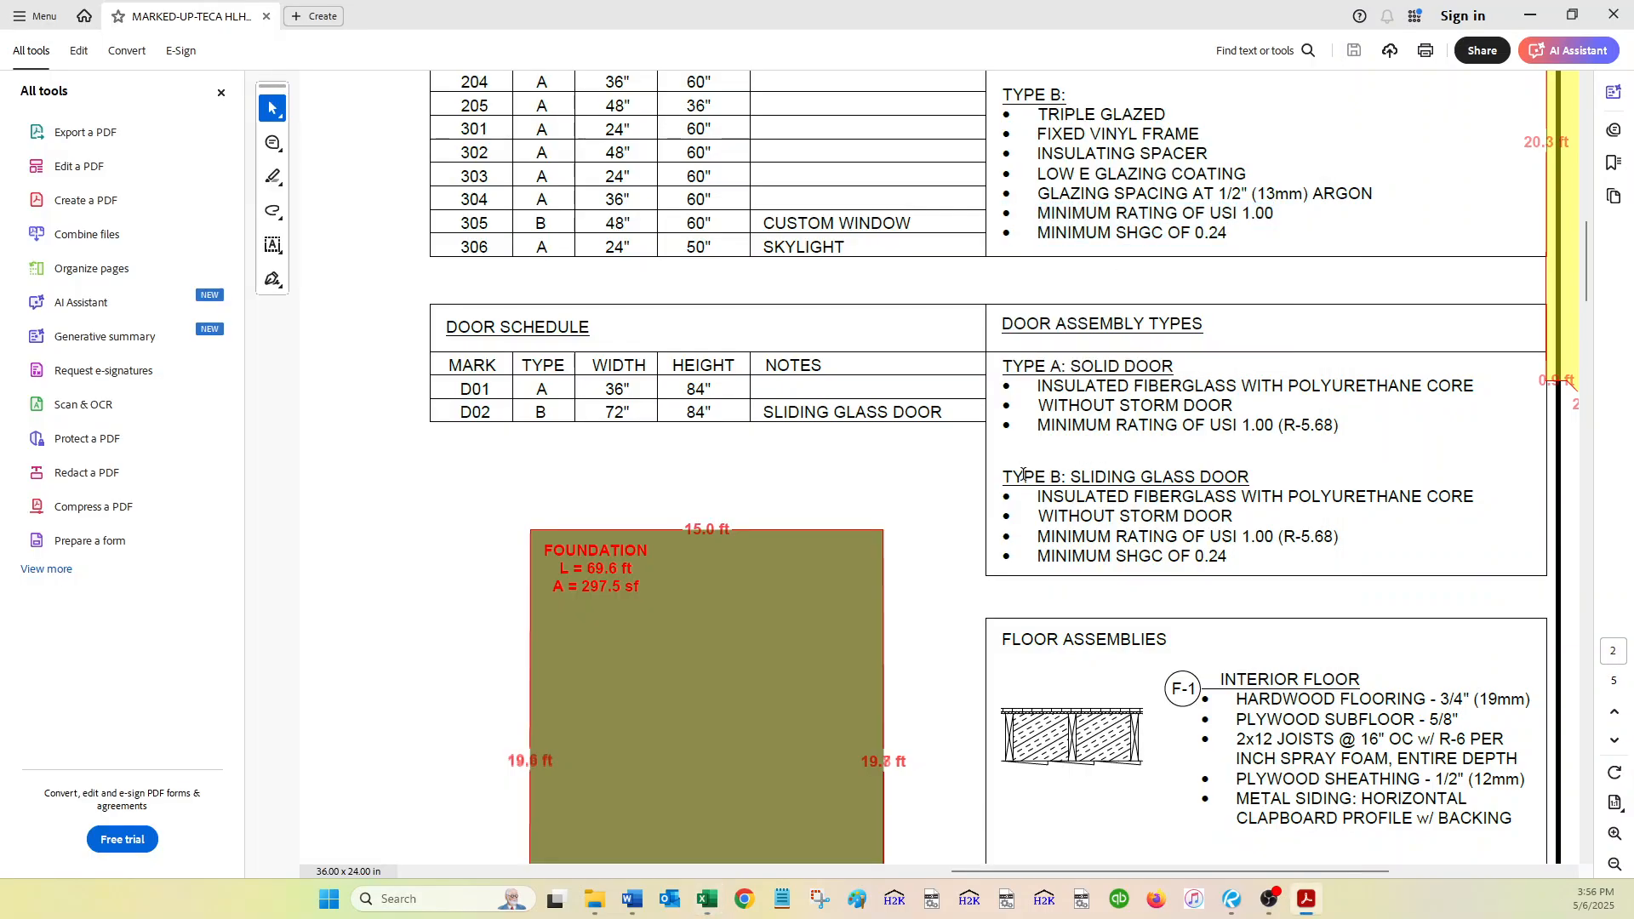
{"action": "scroll", "coordinate": [1023, 475], "scroll_direction": "up", "scroll_amount": 2}
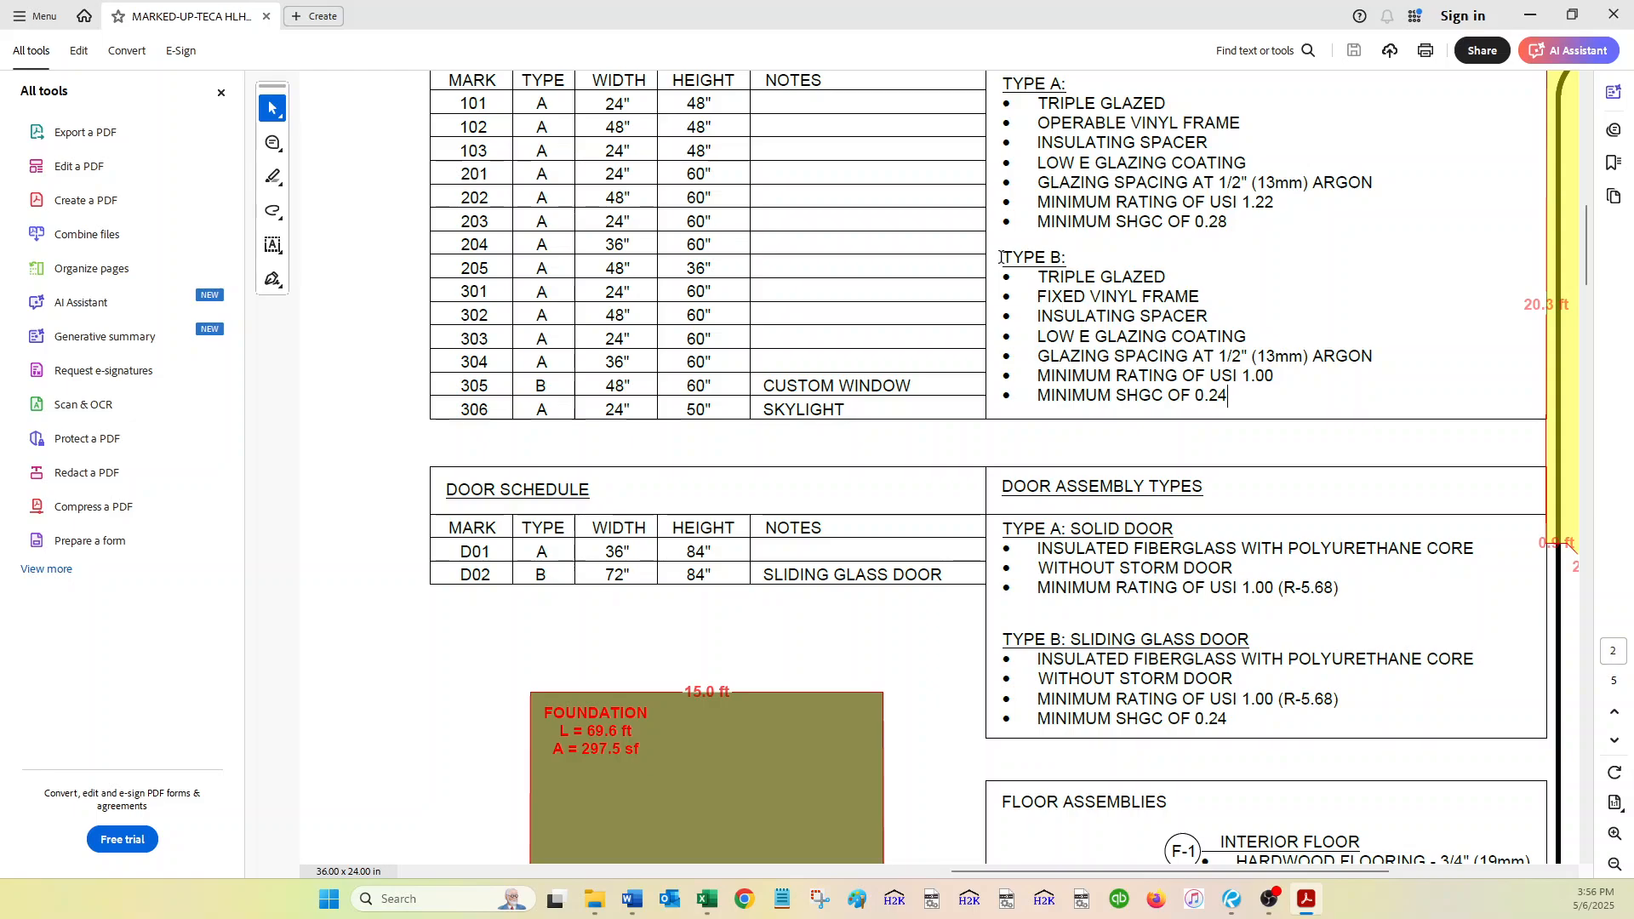
{"action": "left_click_drag", "start_coordinate": [1003, 254], "coordinate": [1230, 395]}
{"action": "left_click", "coordinate": [1230, 395]}
{"action": "left_click_drag", "start_coordinate": [1273, 703], "coordinate": [1124, 703]}
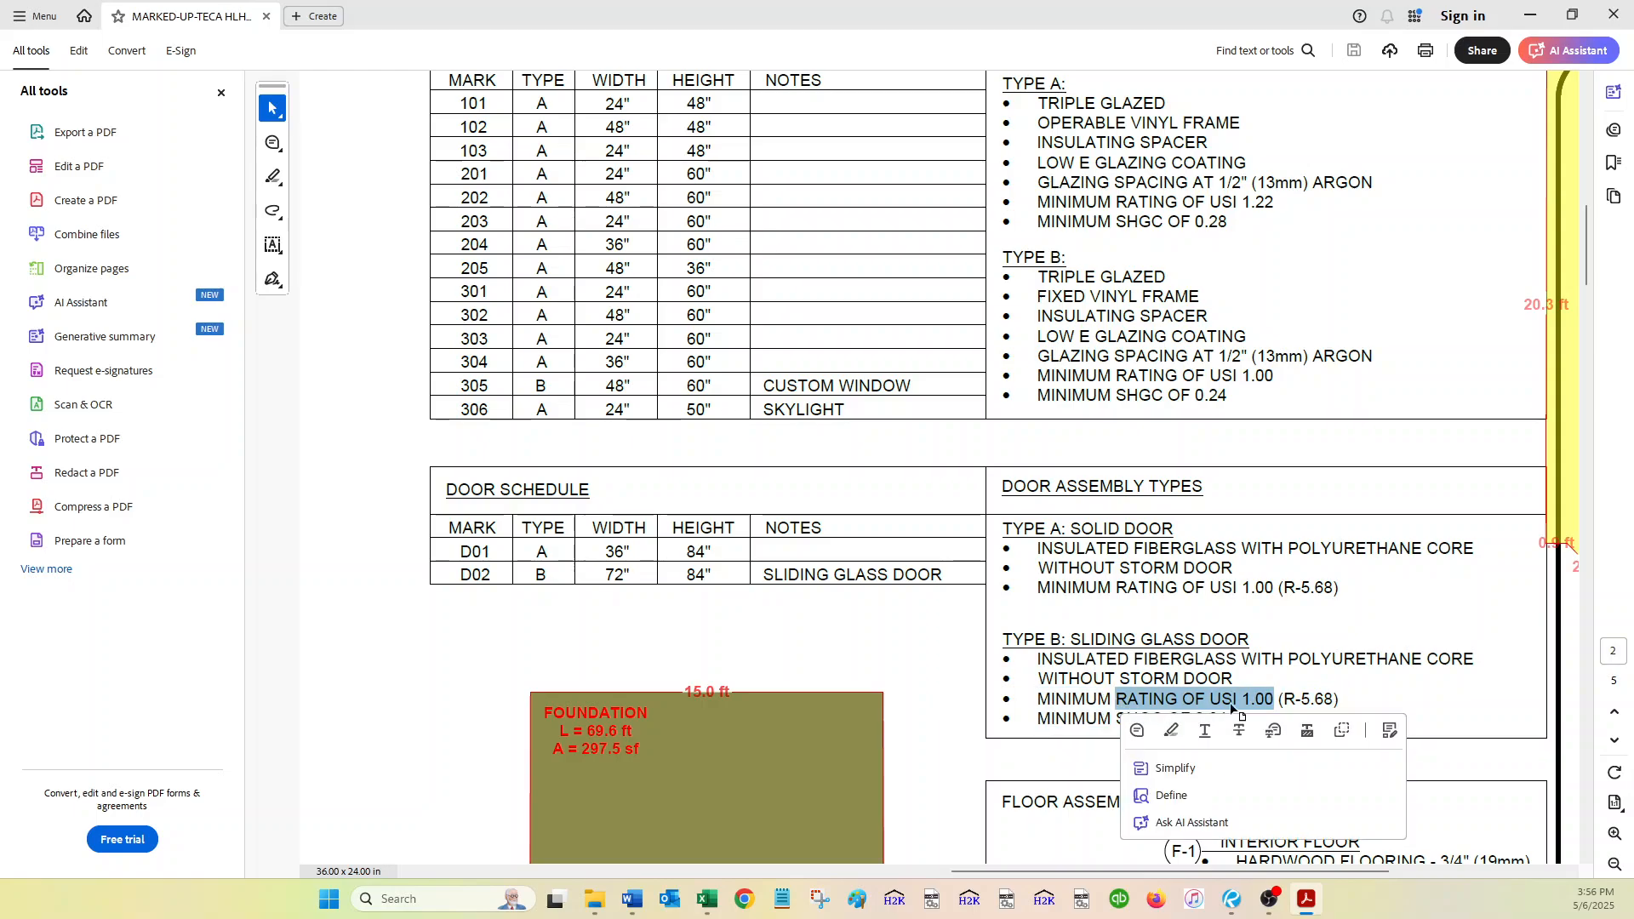
{"action": "left_click", "coordinate": [1263, 698]}
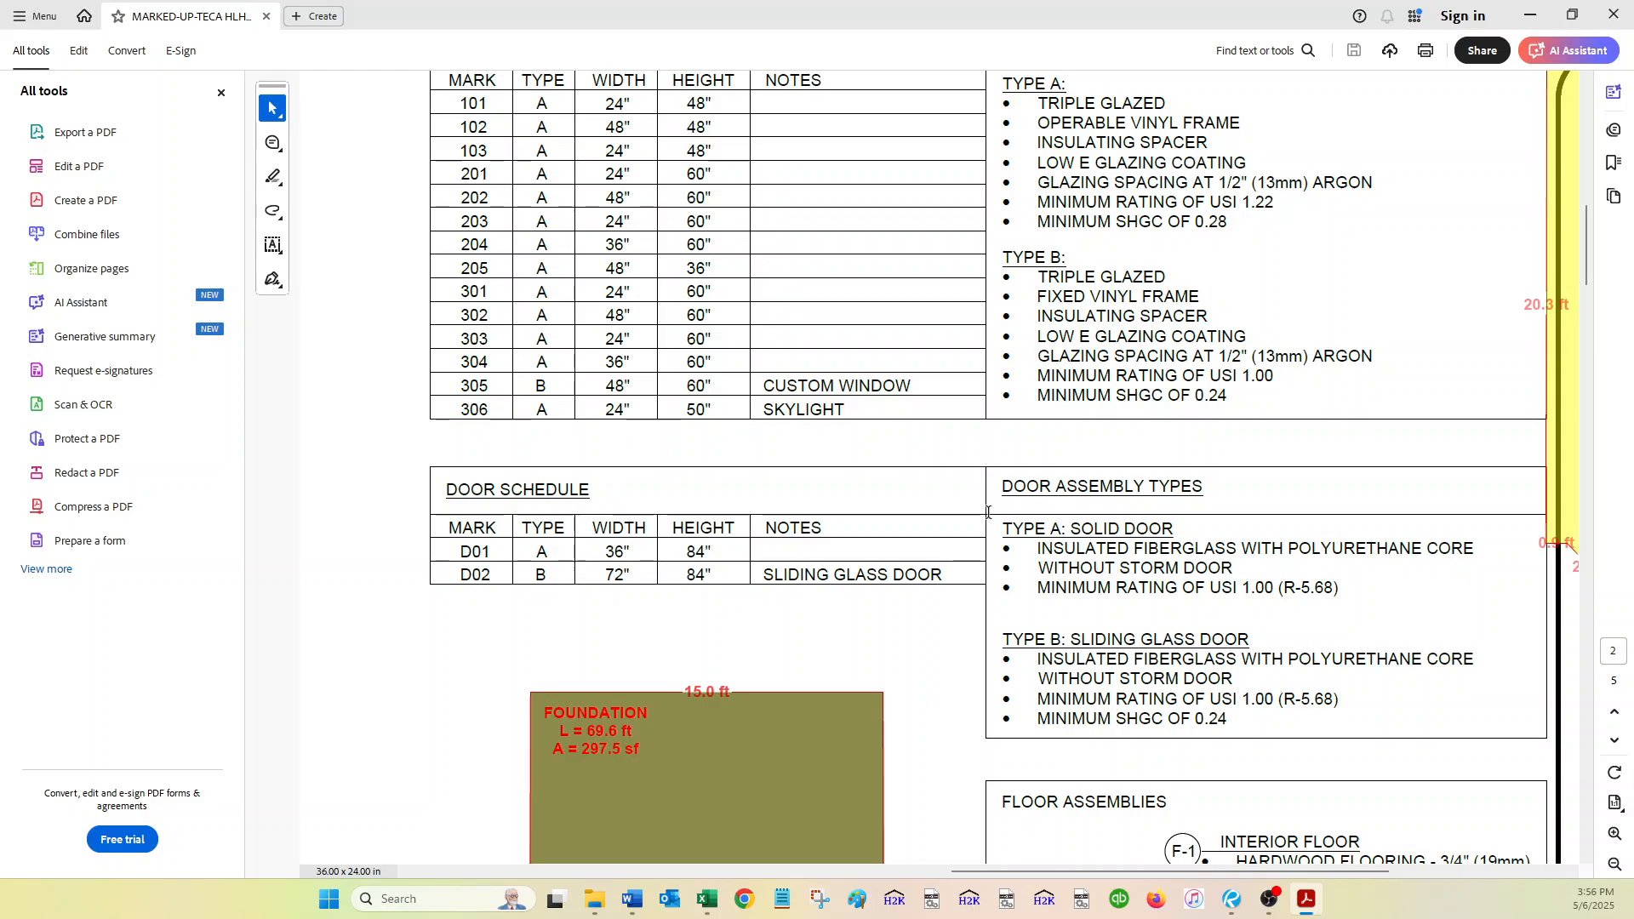
- Switch to the Excel workbook, expand the Define Fenestrations section and set the fenestration type to SHADING
{"action": "left_click", "coordinate": [706, 899]}
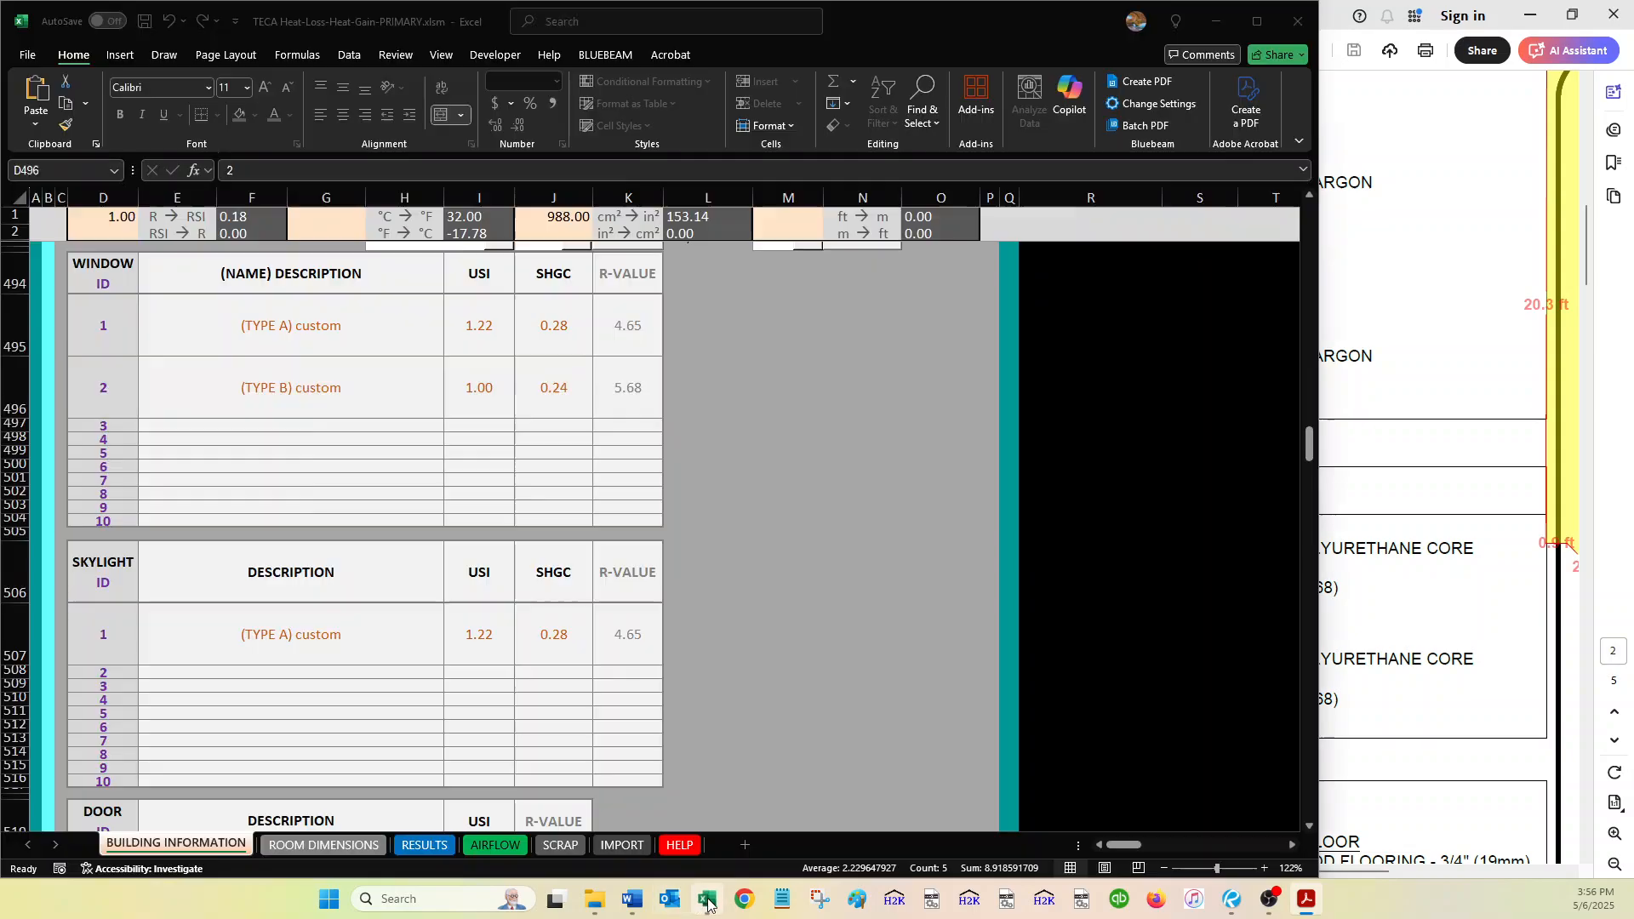
{"action": "scroll", "coordinate": [865, 580], "scroll_direction": "down", "scroll_amount": 9}
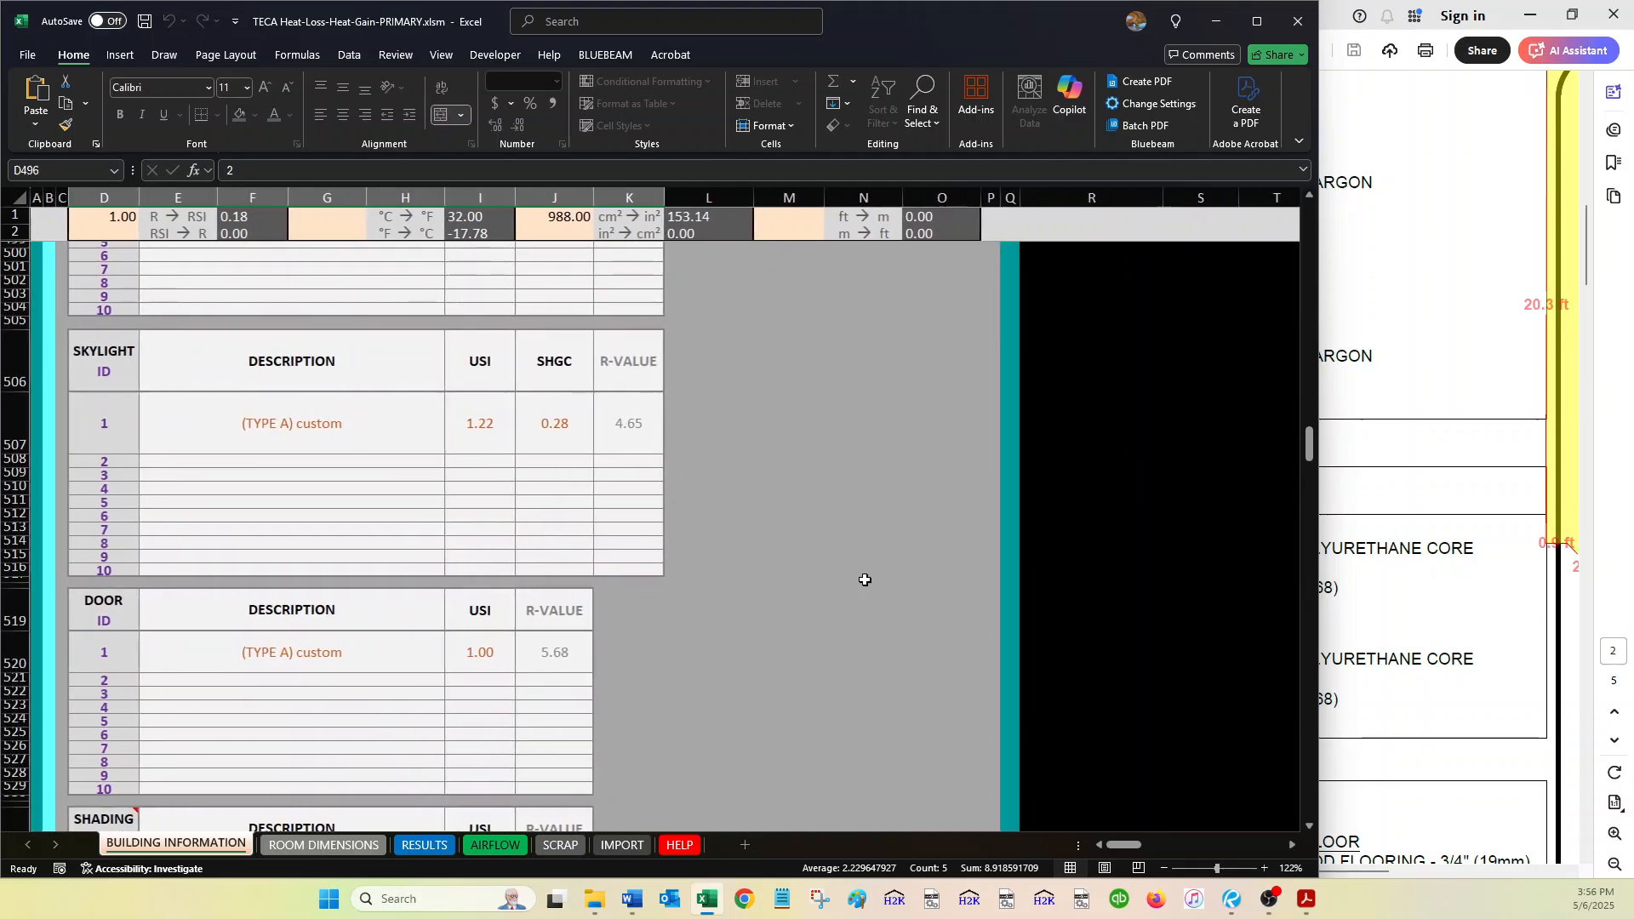
{"action": "scroll", "coordinate": [865, 580], "scroll_direction": "down", "scroll_amount": 1}
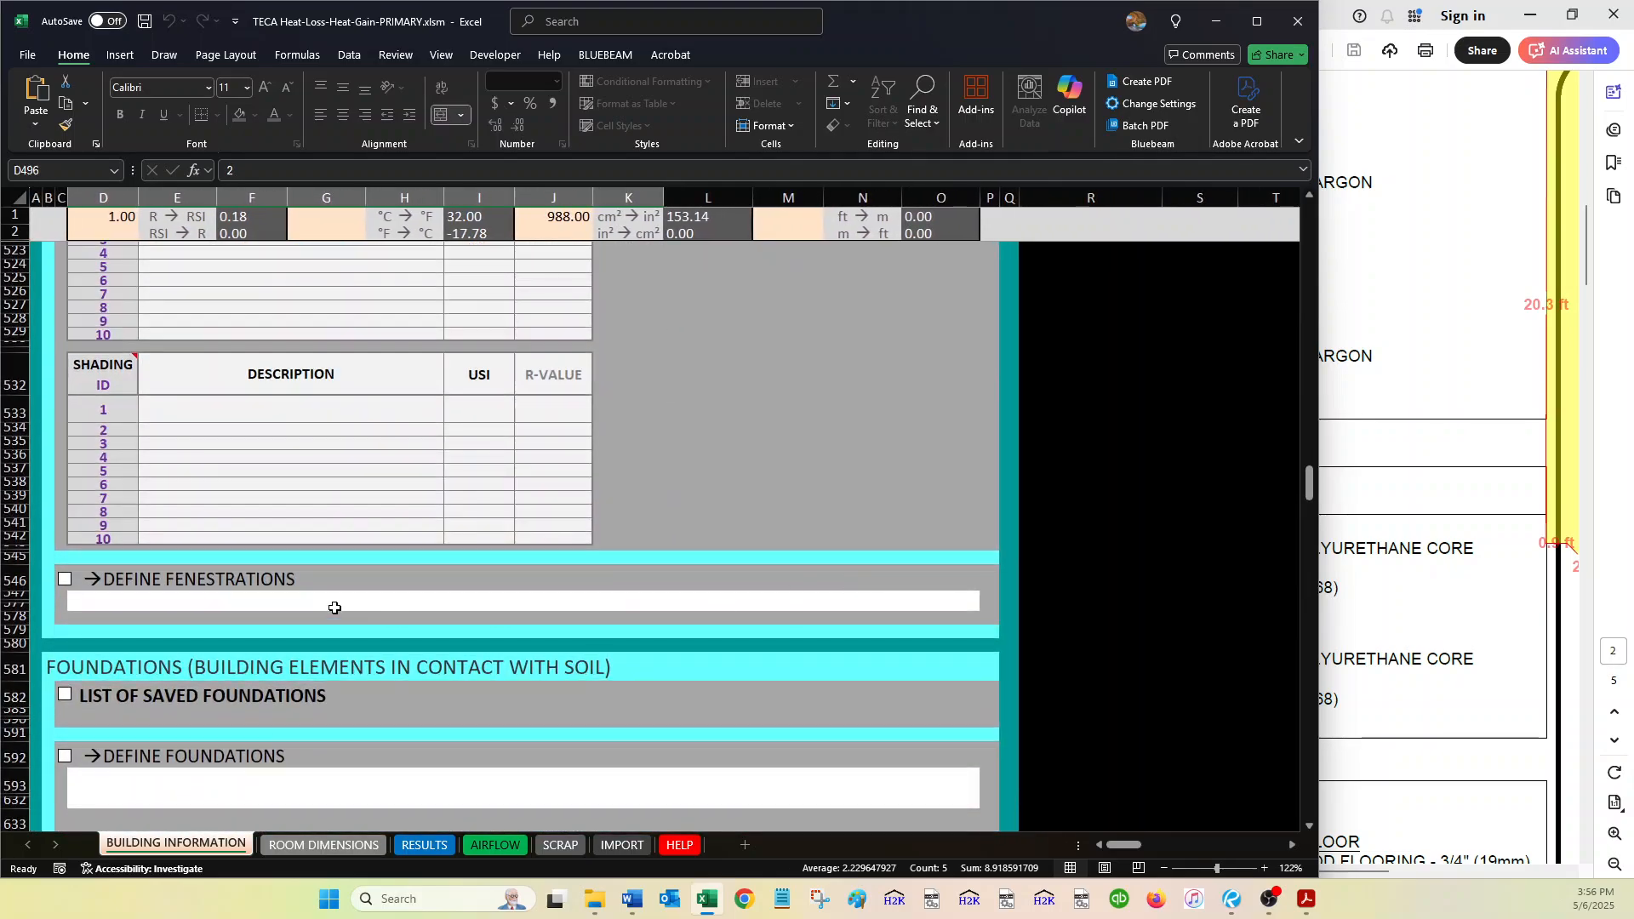
{"action": "left_click", "coordinate": [64, 578]}
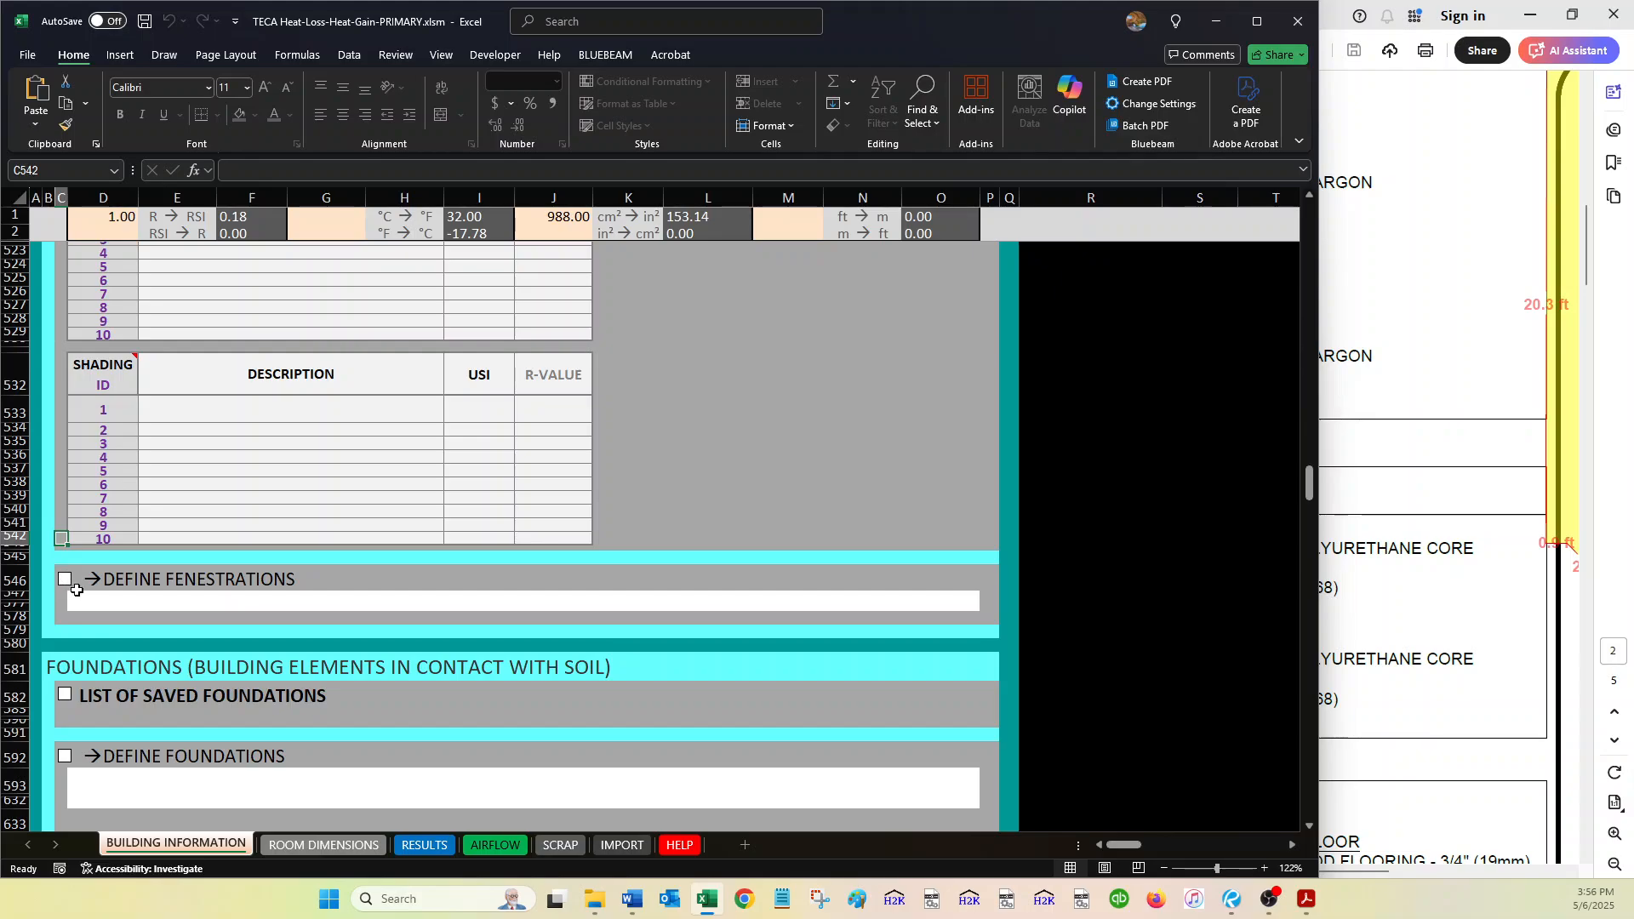
{"action": "left_click", "coordinate": [65, 573]}
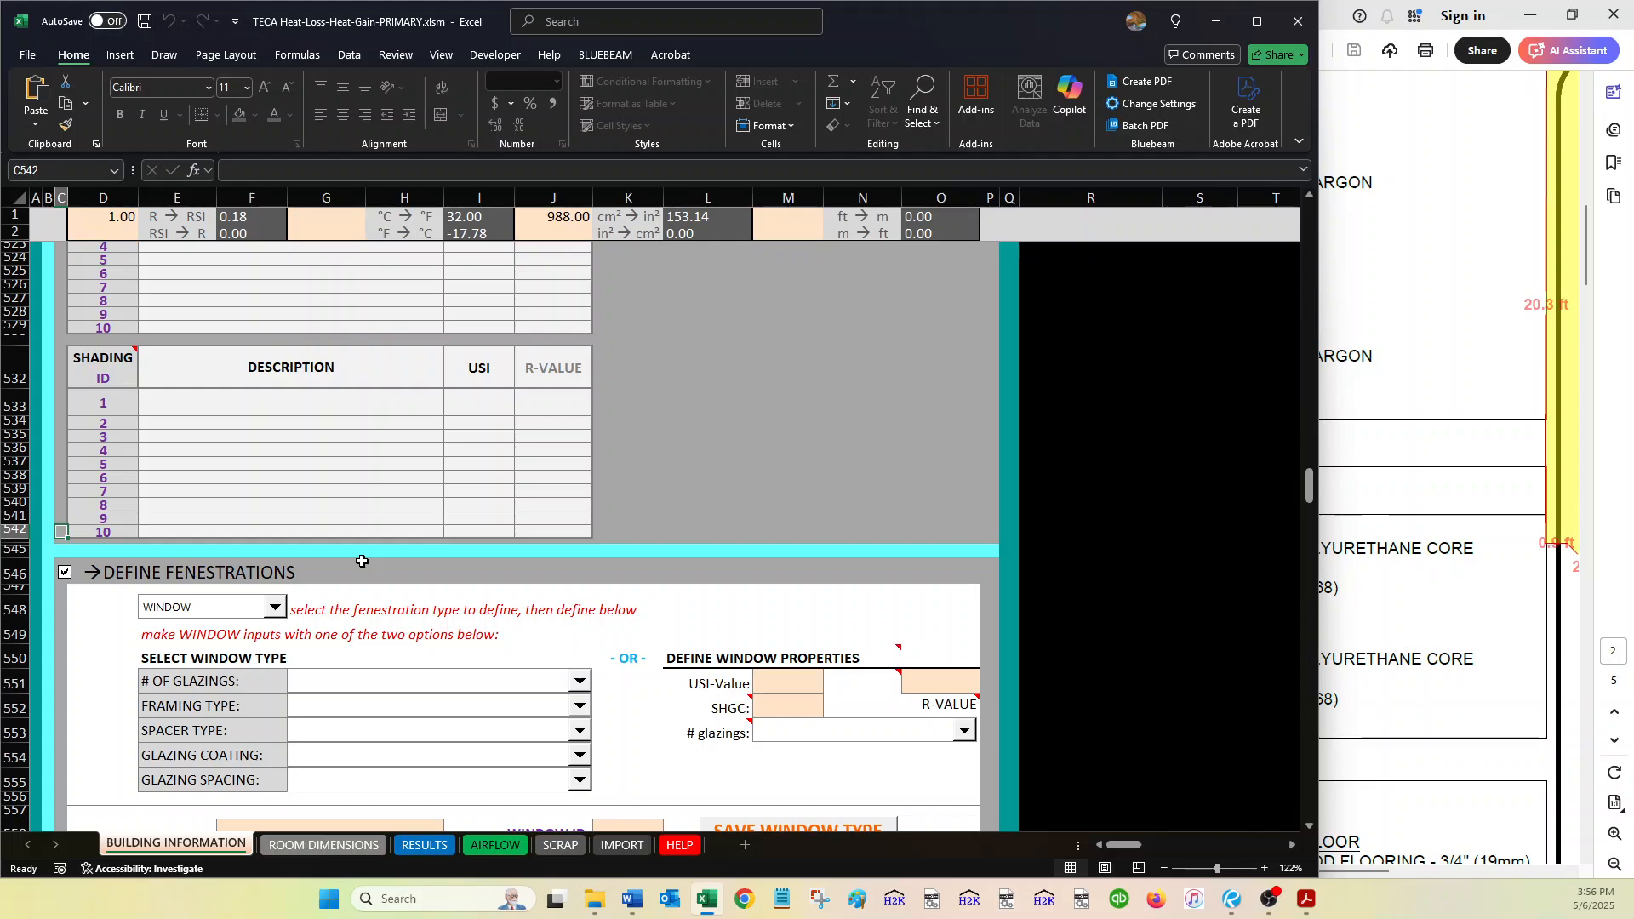
{"action": "left_click", "coordinate": [275, 607]}
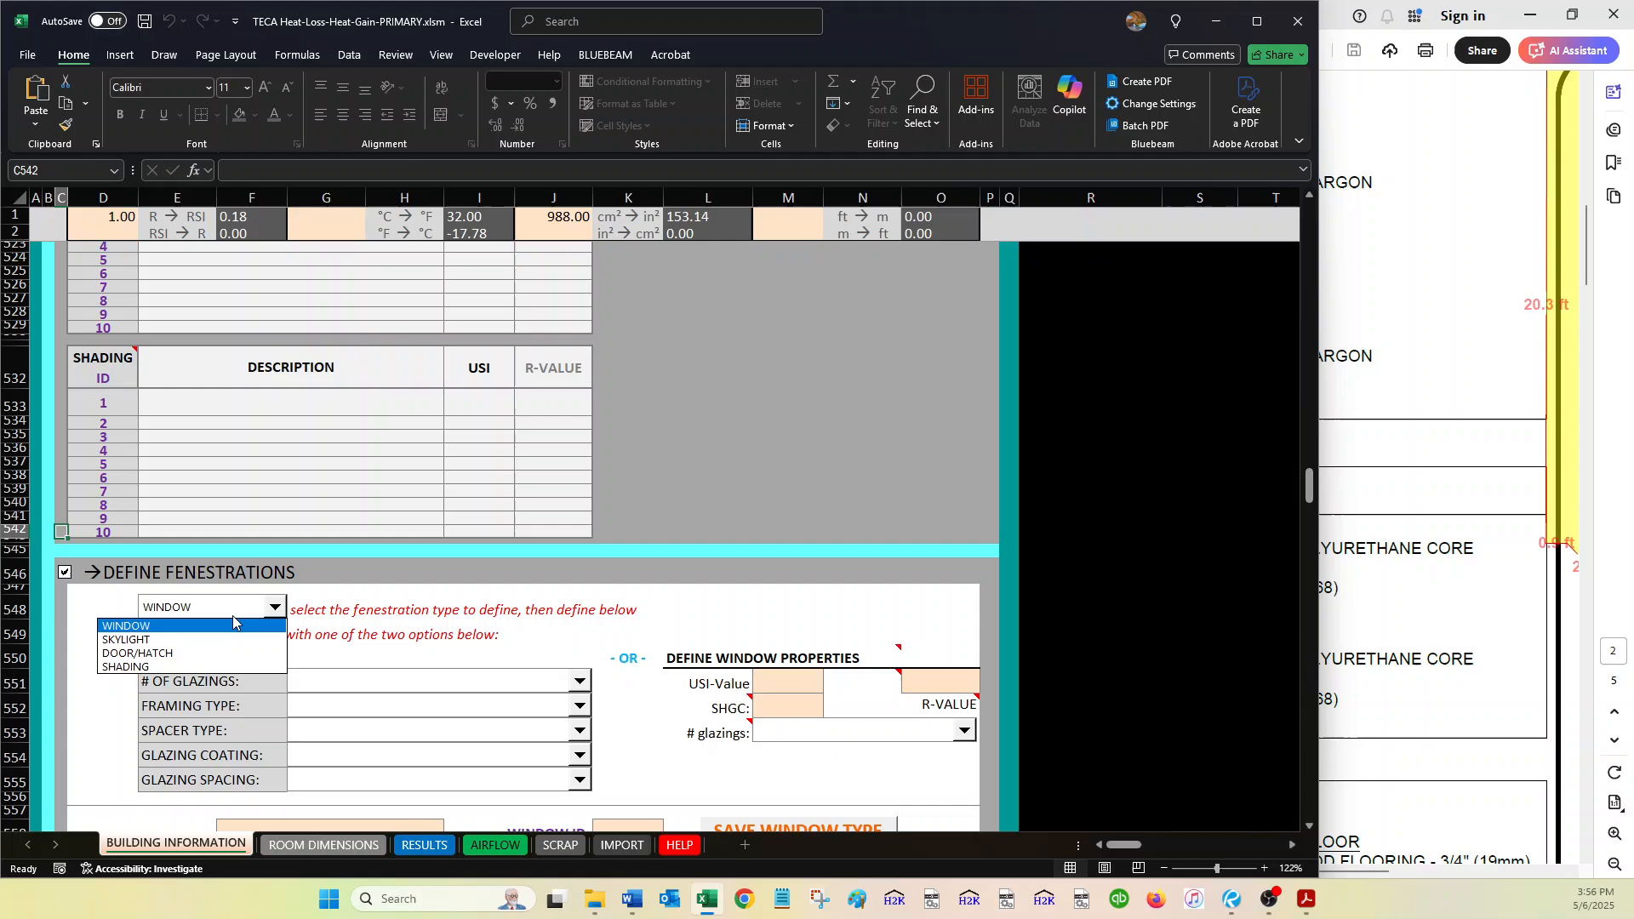
{"action": "left_click", "coordinate": [174, 665]}
- Save the interior shading type "Interior blinds, curtains, etc." as Shading ID 1 and review its USI and R-value
{"action": "left_click", "coordinate": [408, 684]}
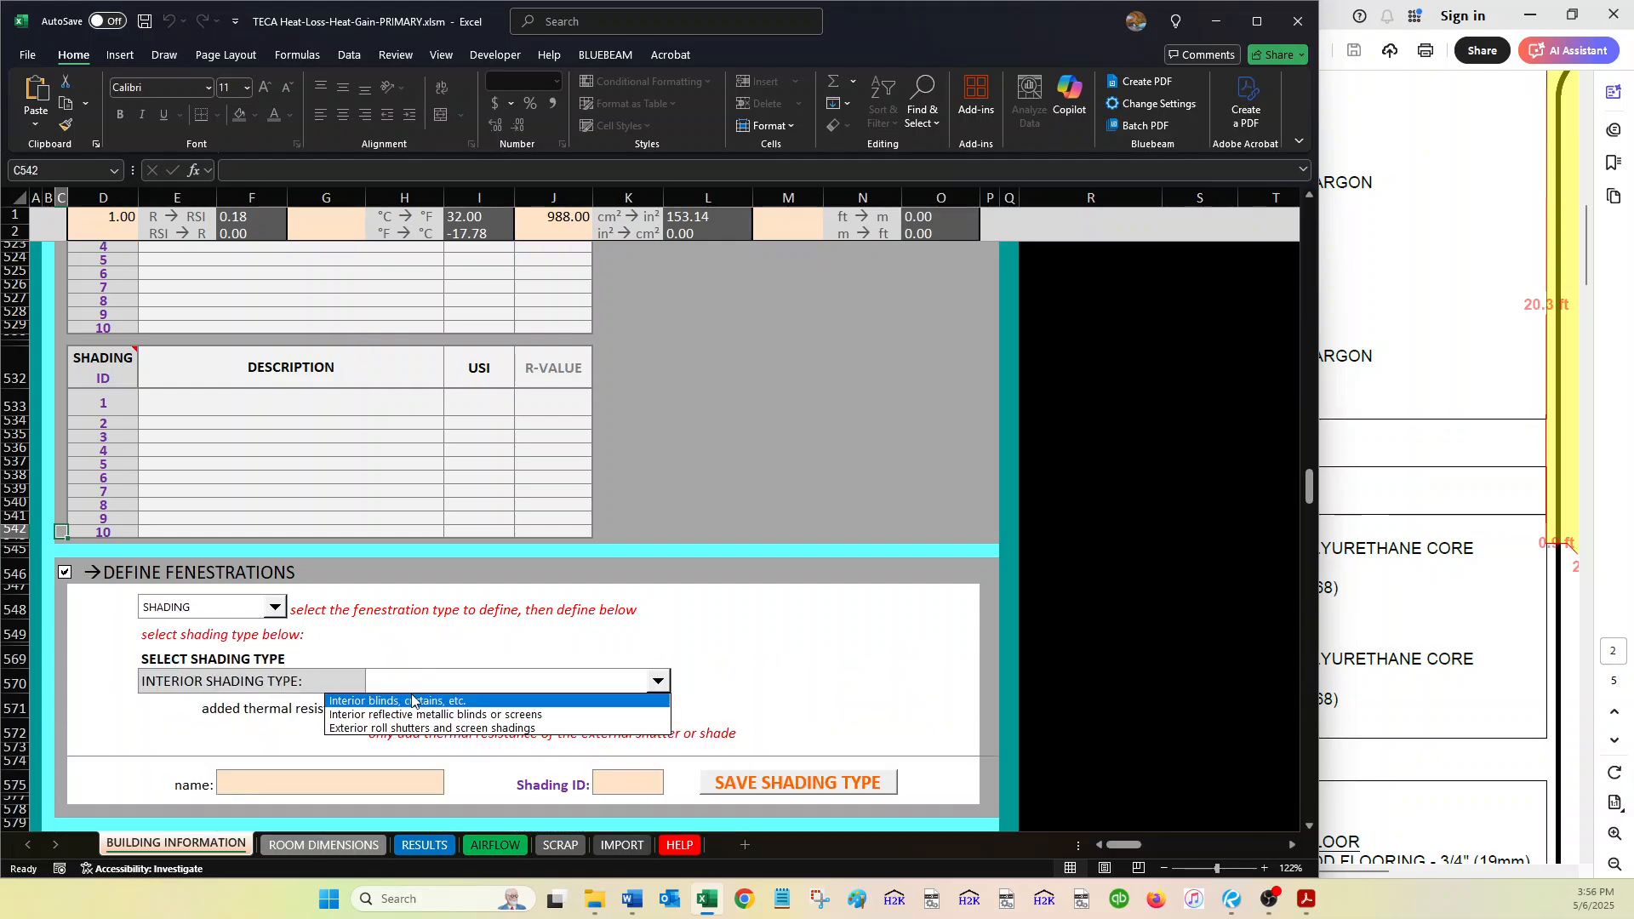
{"action": "left_click", "coordinate": [414, 694]}
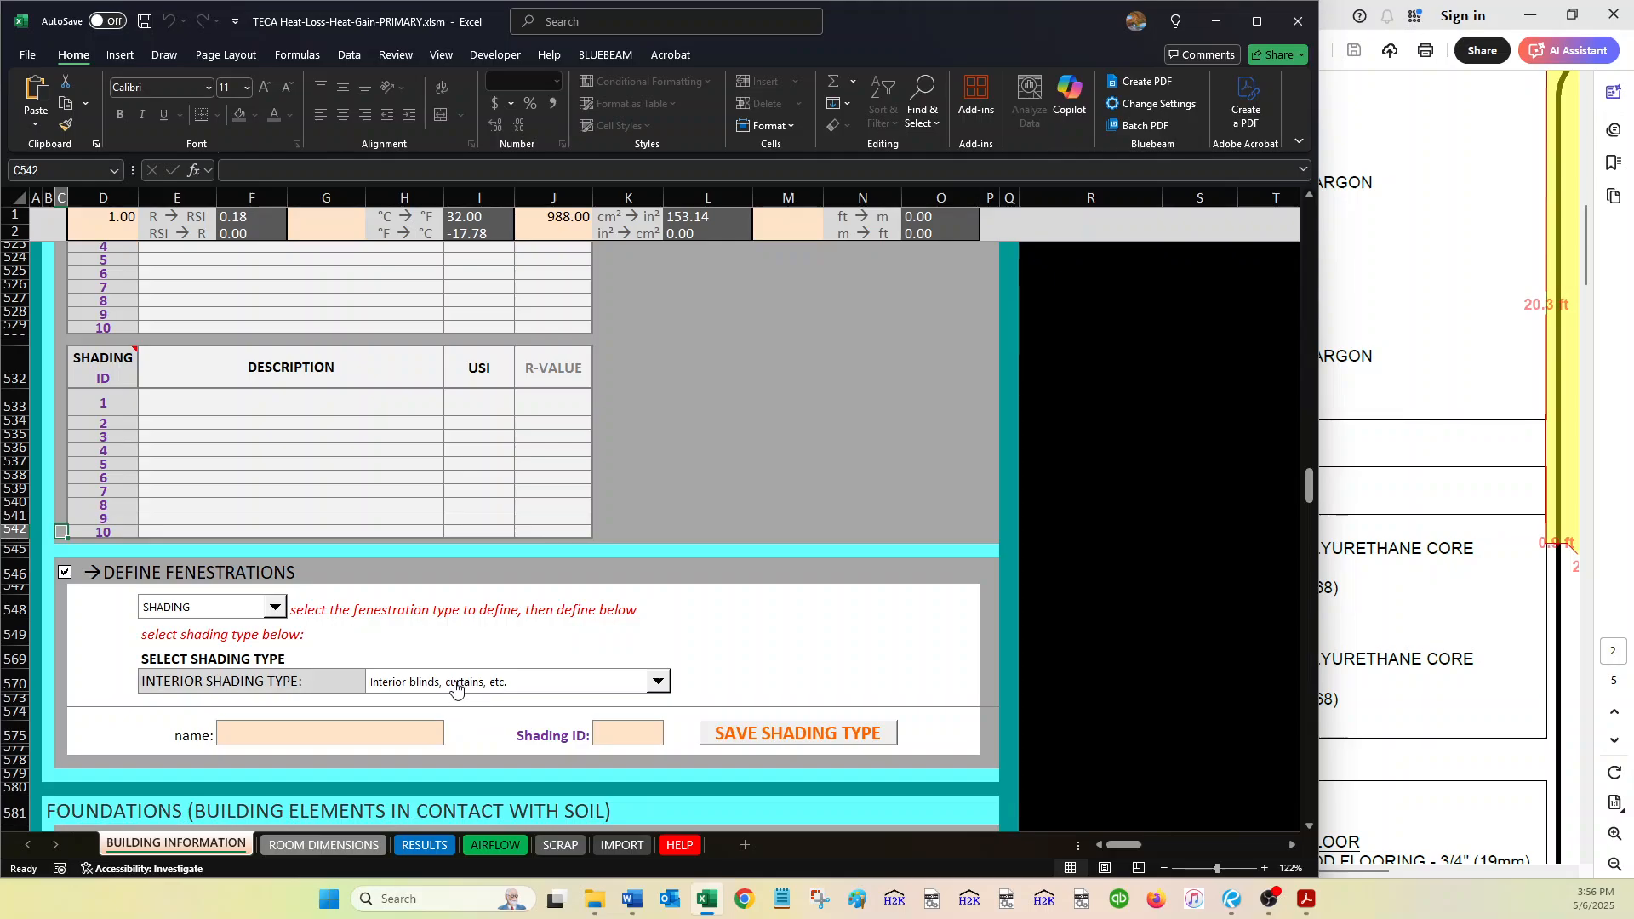
{"action": "left_click", "coordinate": [643, 734]}
{"action": "type", "text": "1"}
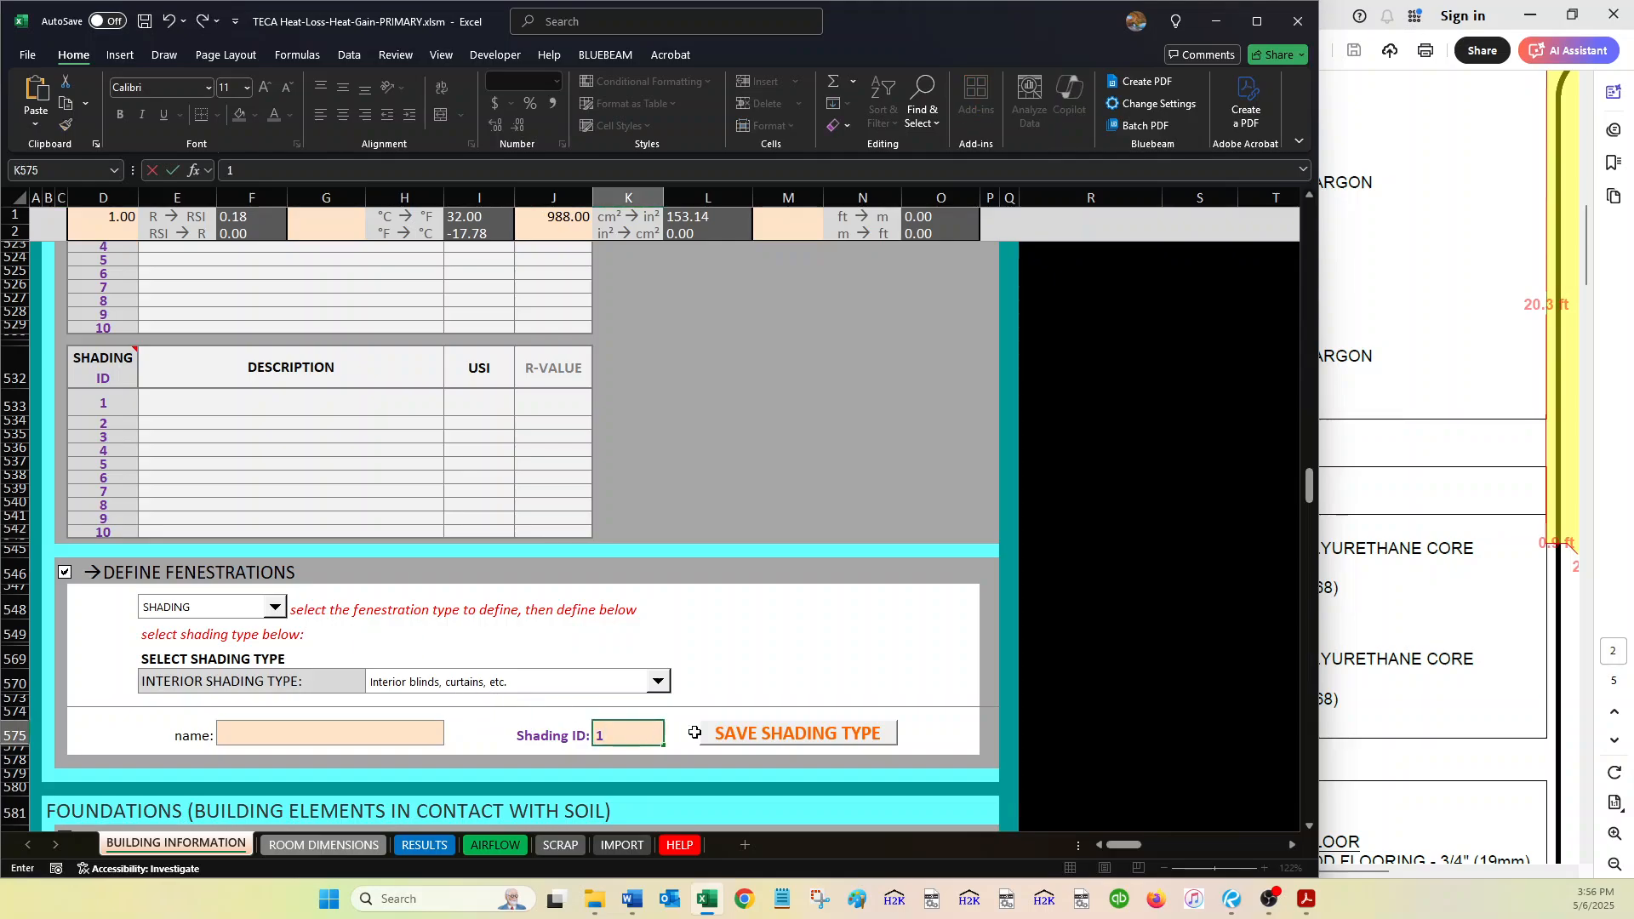
{"action": "left_click", "coordinate": [770, 732]}
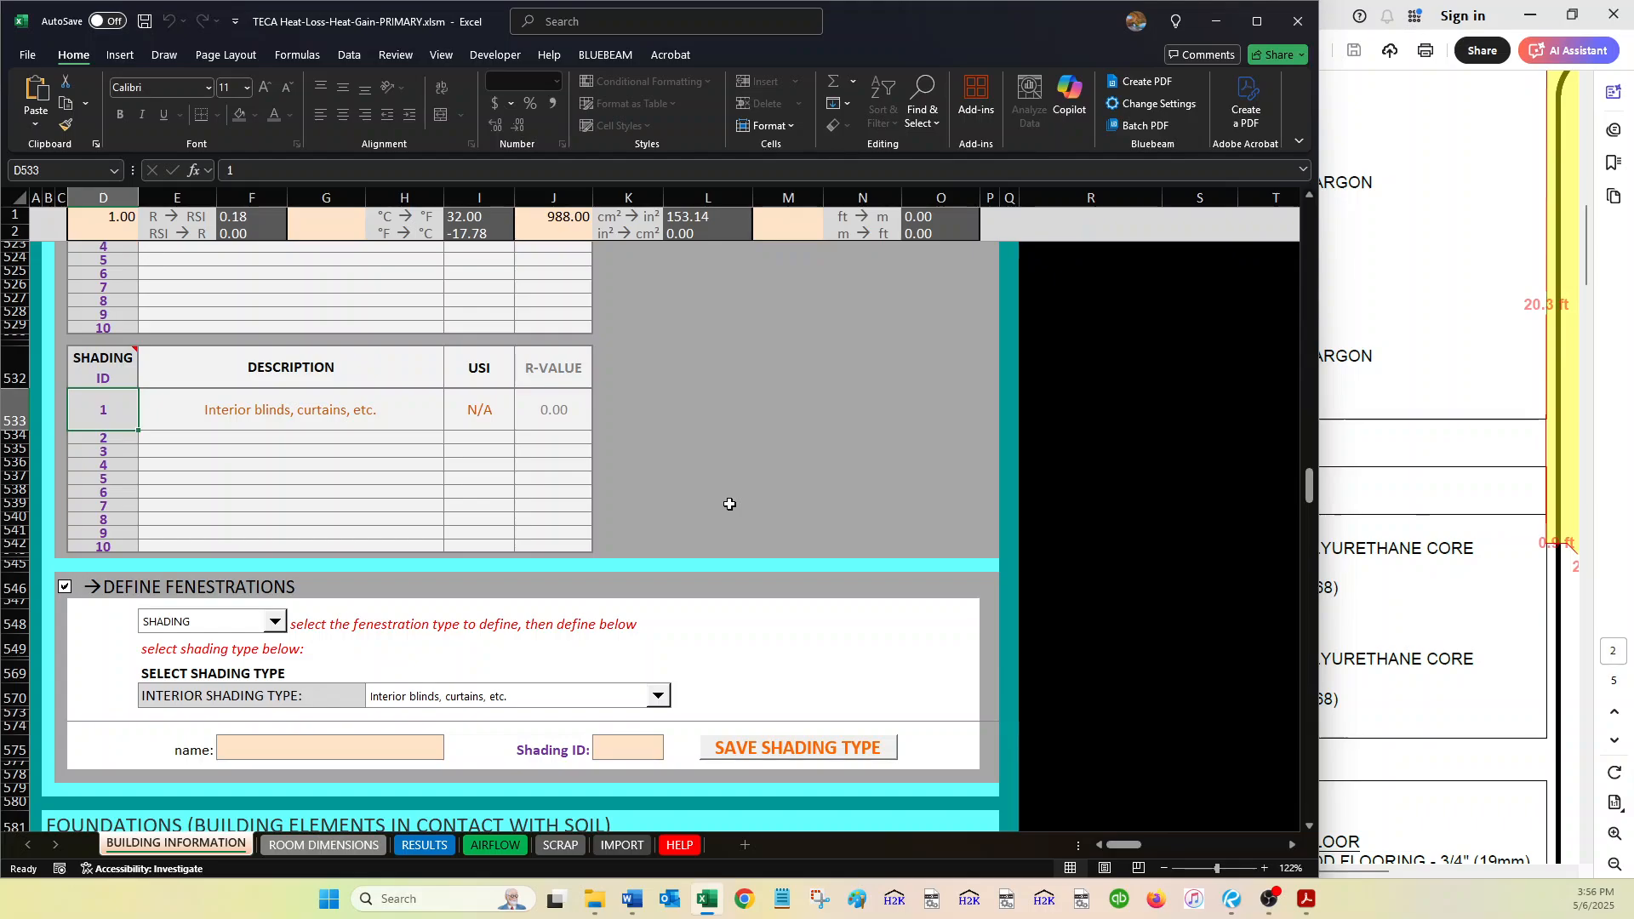
{"action": "left_click_drag", "start_coordinate": [557, 410], "coordinate": [481, 409]}
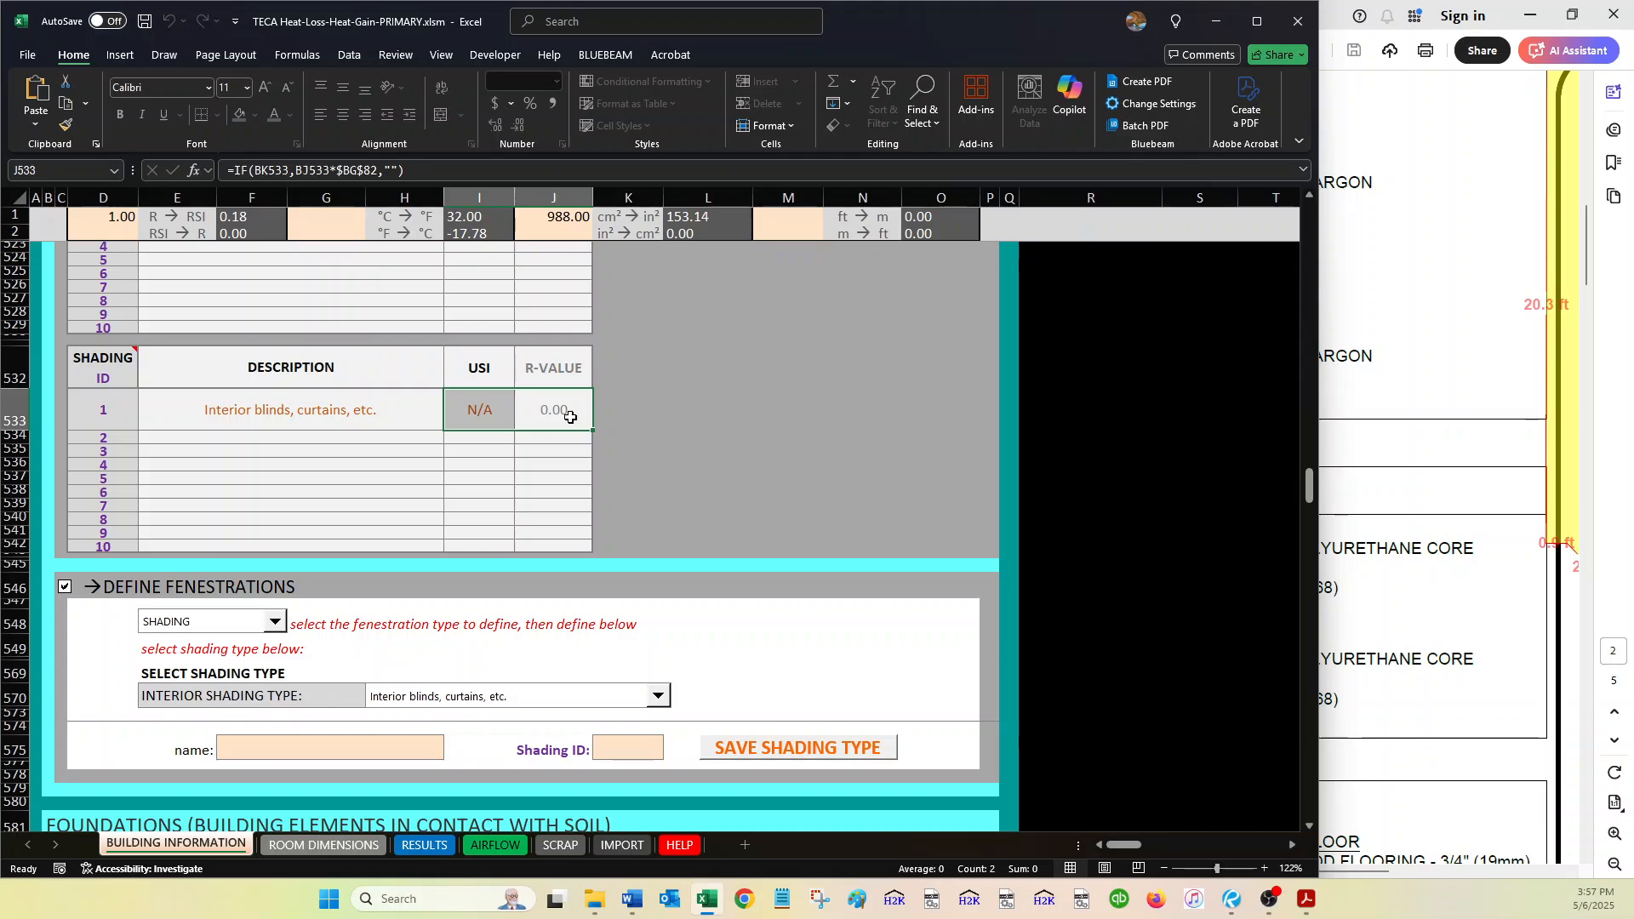
{"action": "scroll", "coordinate": [570, 417], "scroll_direction": "up", "scroll_amount": 9}
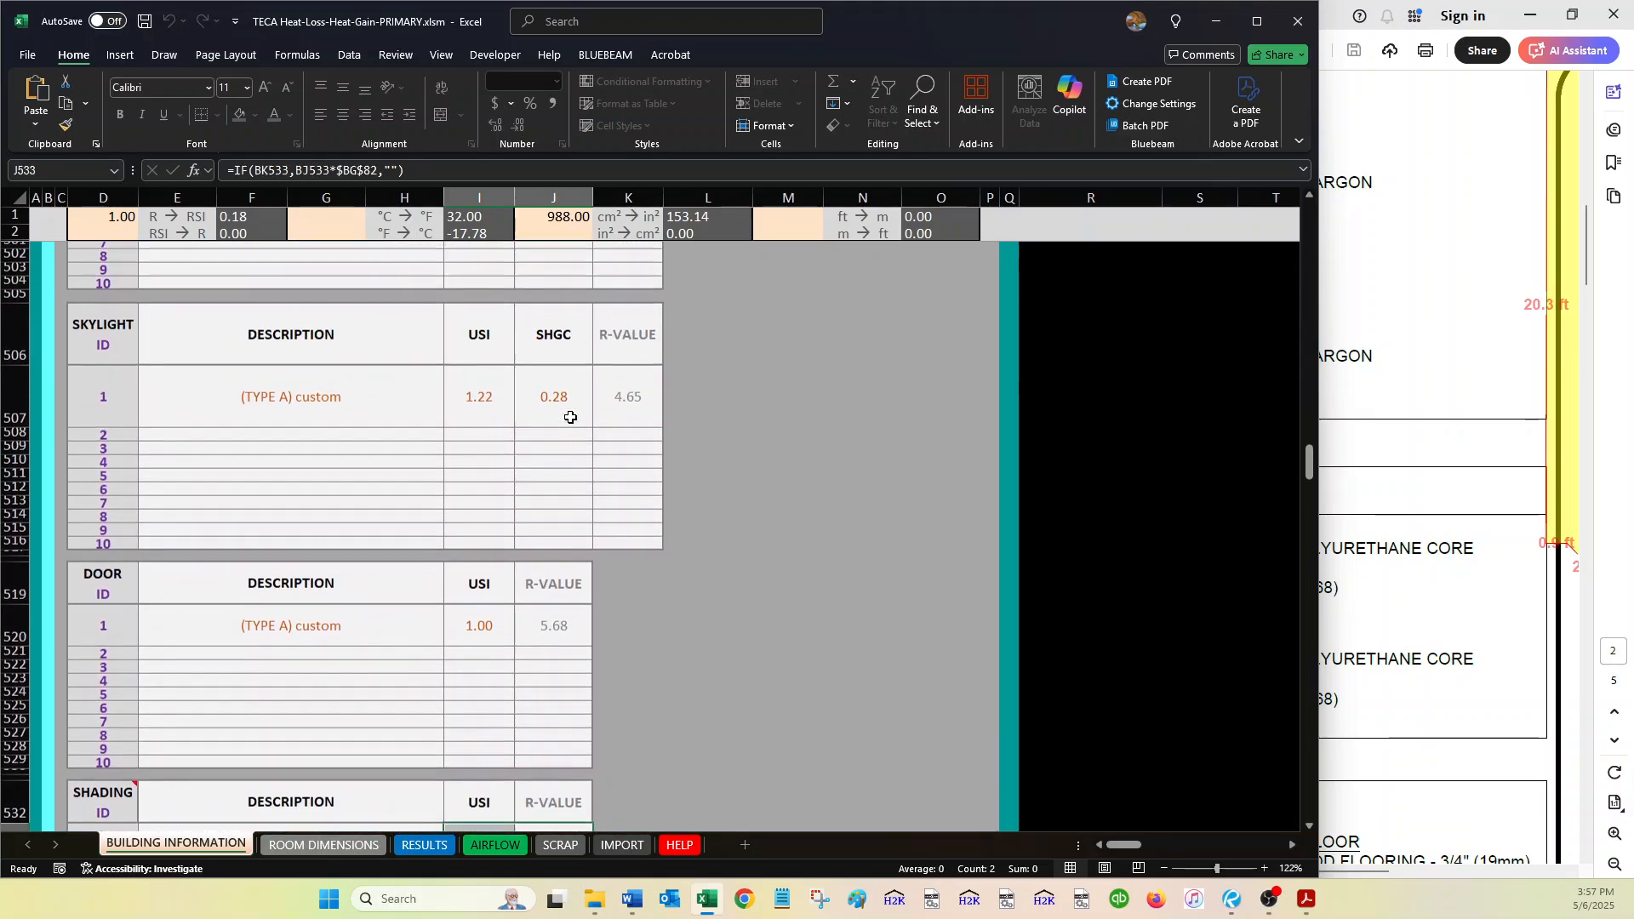